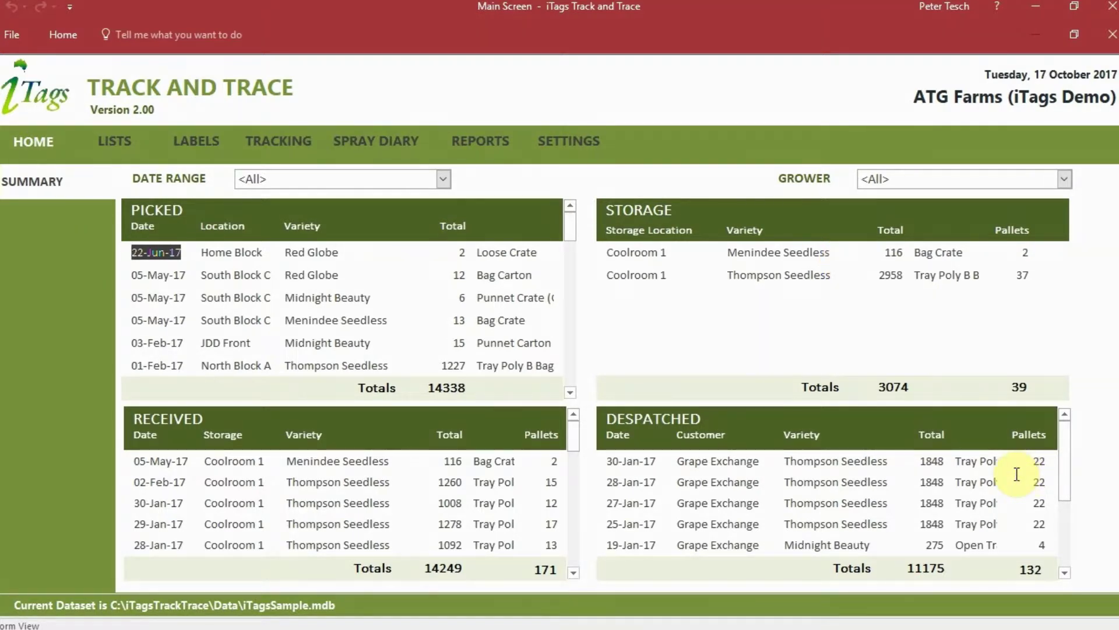
- View the available date ranges and filter the home summary by JJD Growers and ATG Farms before restoring all growers
left_click(443, 179)
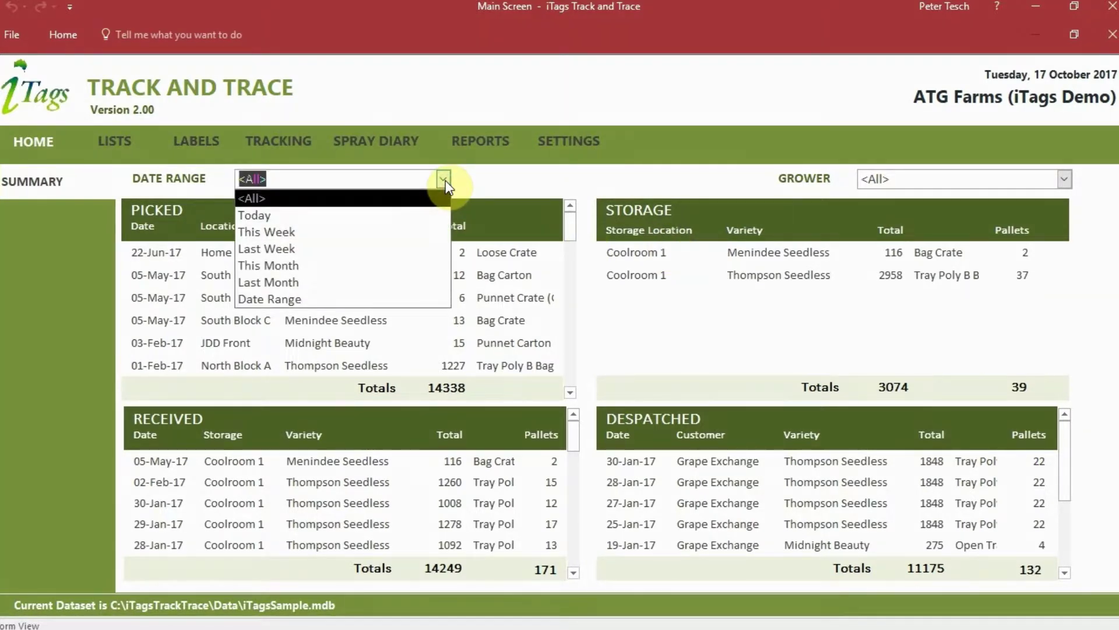
left_click(489, 178)
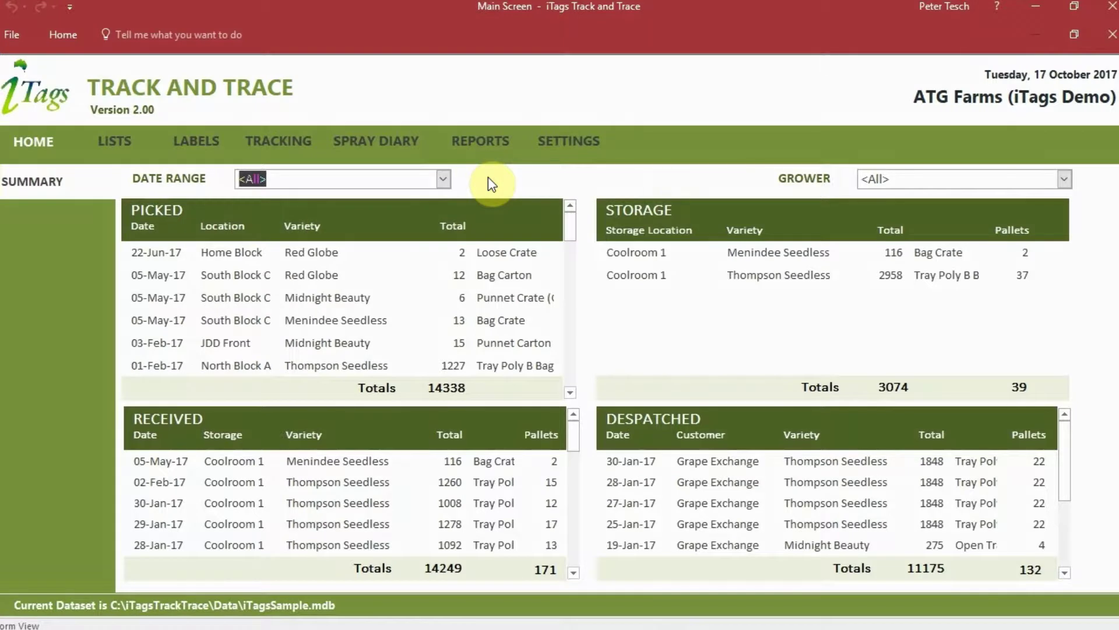
left_click(1065, 180)
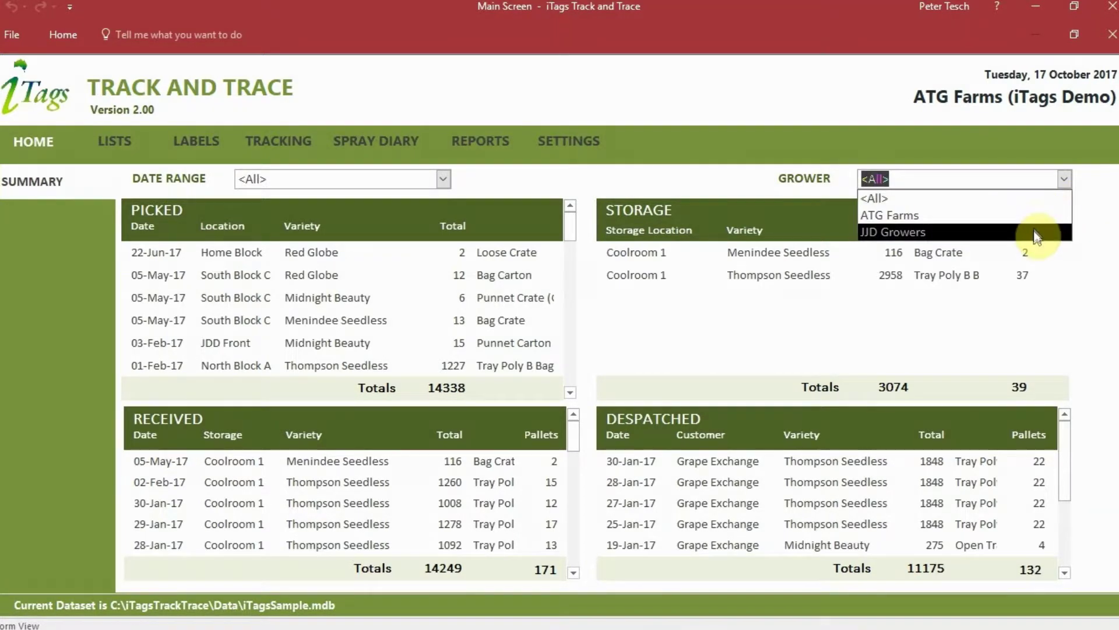
left_click(1035, 236)
left_click(1065, 180)
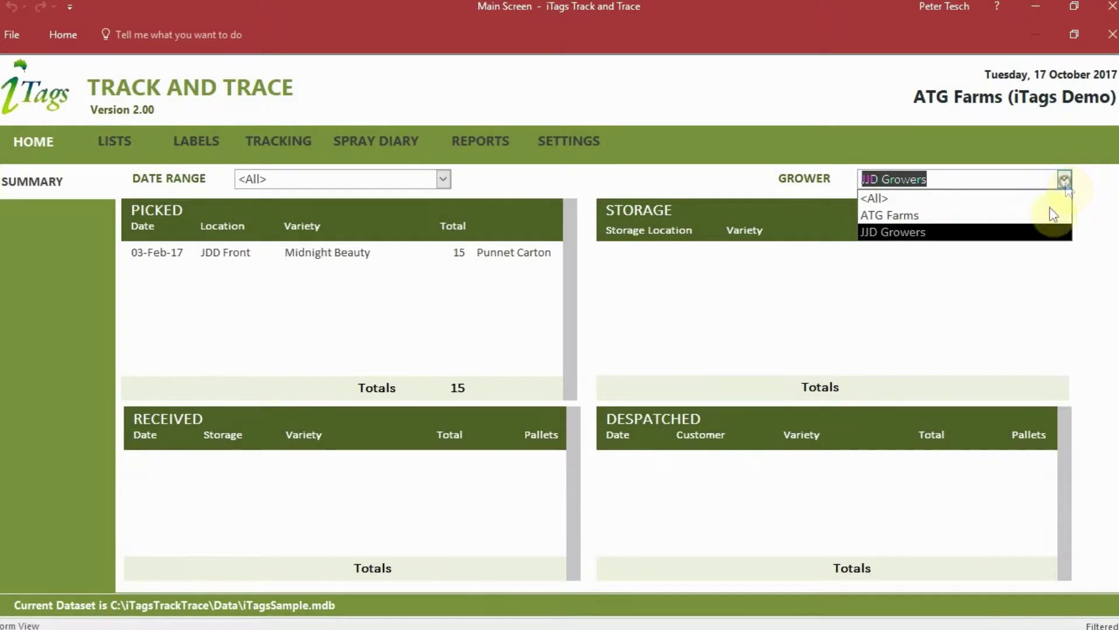
left_click(1049, 214)
left_click(1065, 179)
left_click(1057, 194)
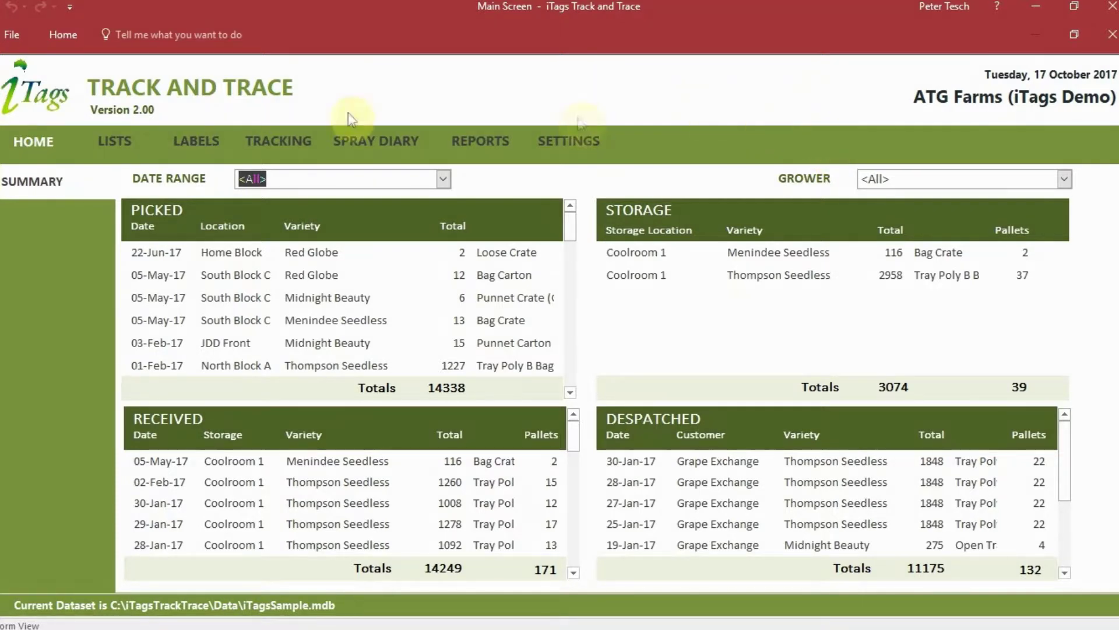
- Open the North Block A record in the Locations list for editing and save it
left_click(130, 141)
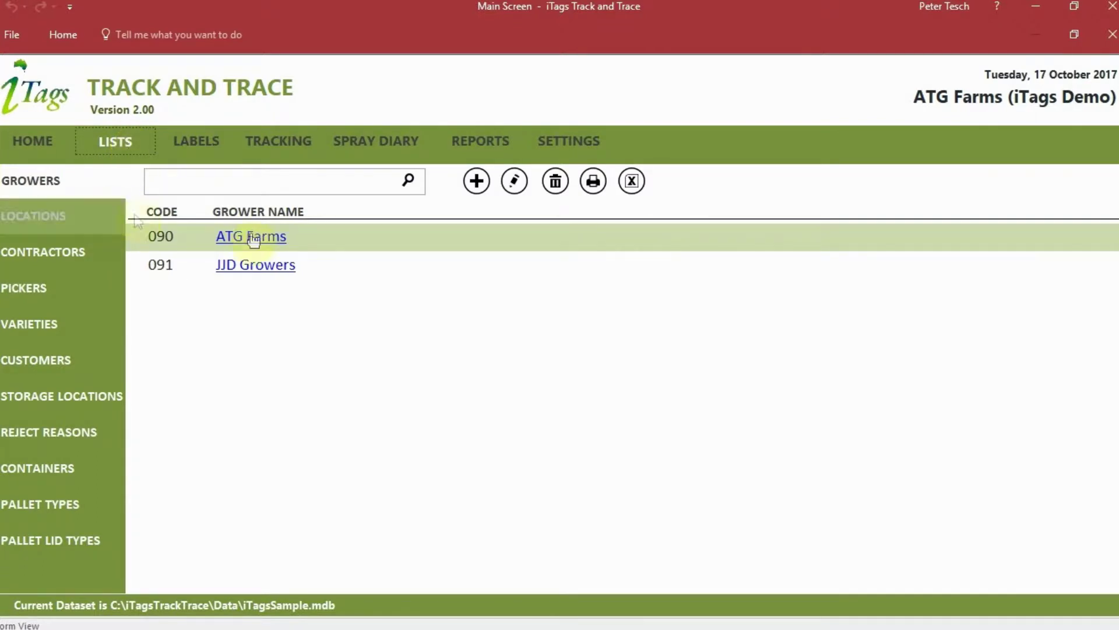
left_click(69, 219)
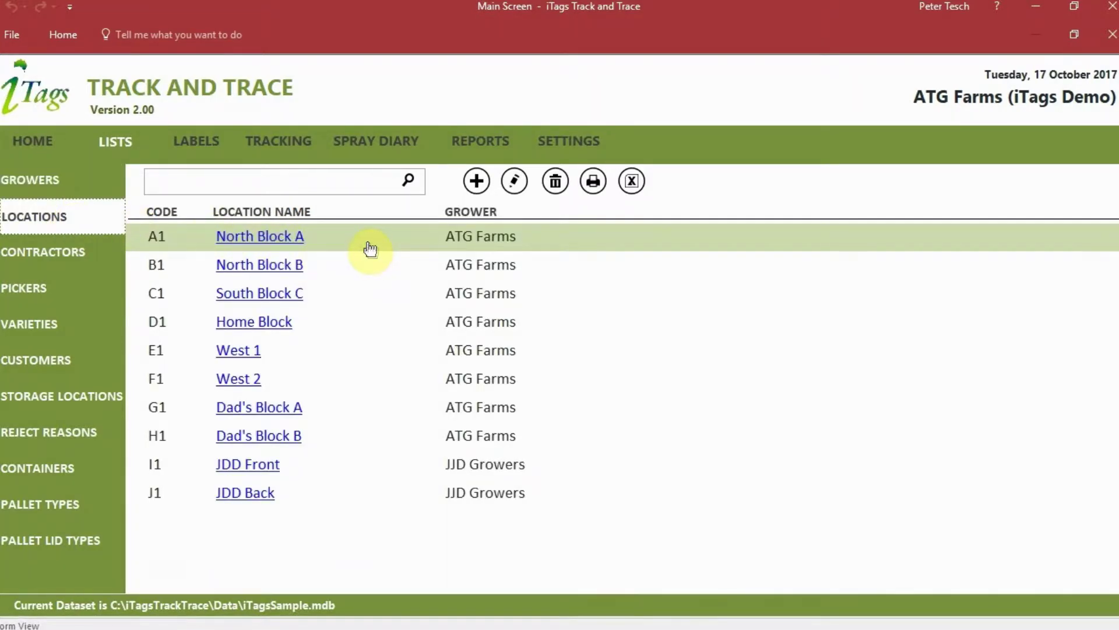
left_click(271, 238)
left_click(514, 182)
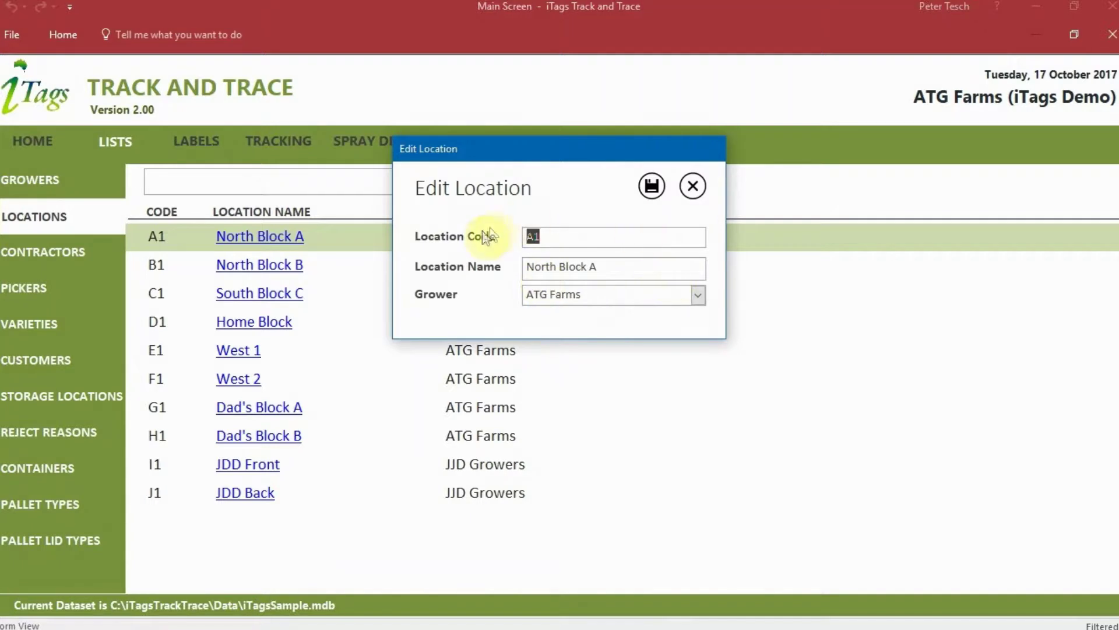
left_click(651, 188)
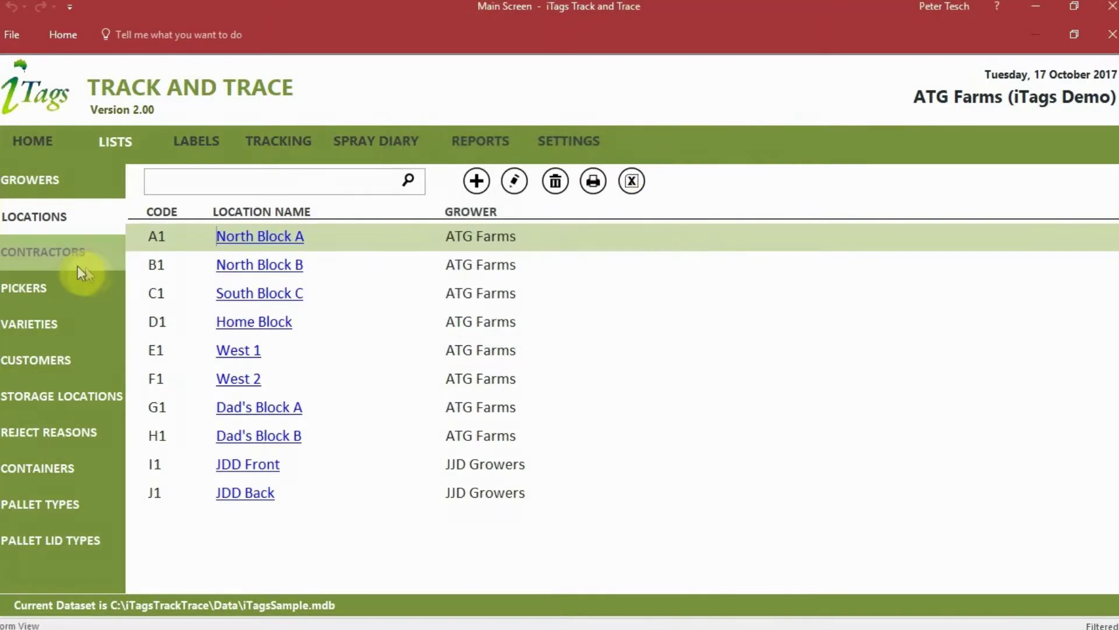
- Search the Locations list for "west" and clear the search
left_click(230, 185)
type("west")
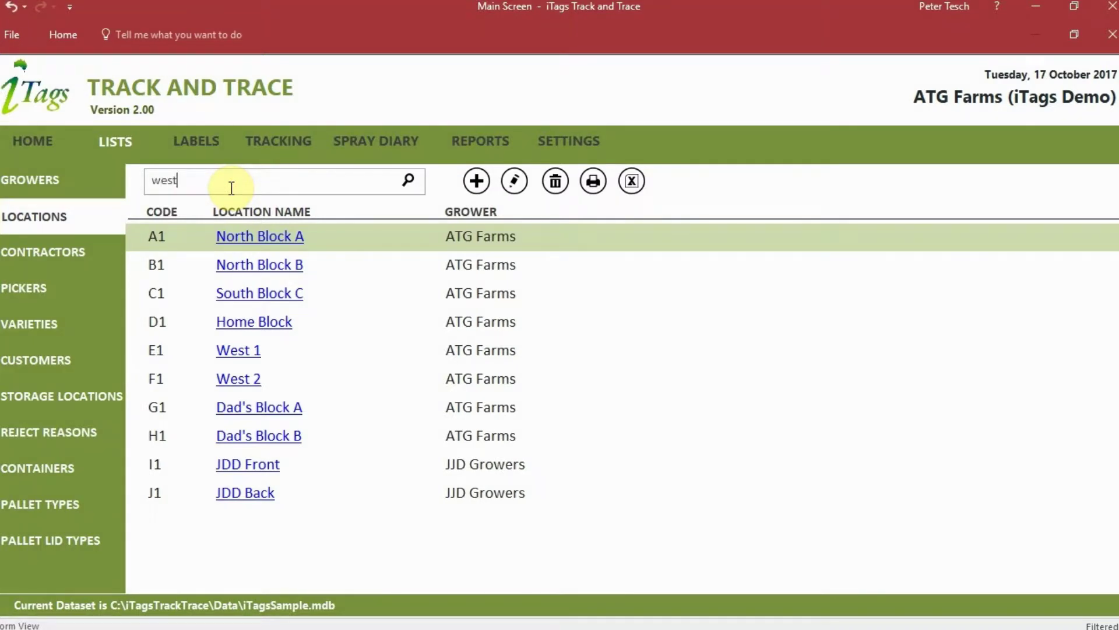
key("Return")
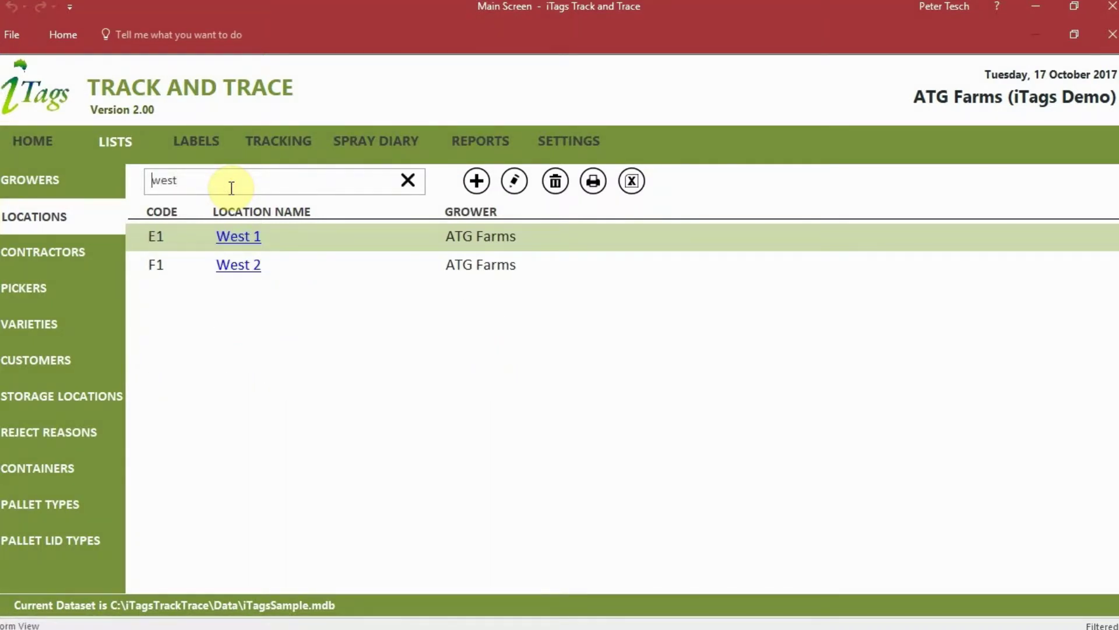
left_click(408, 180)
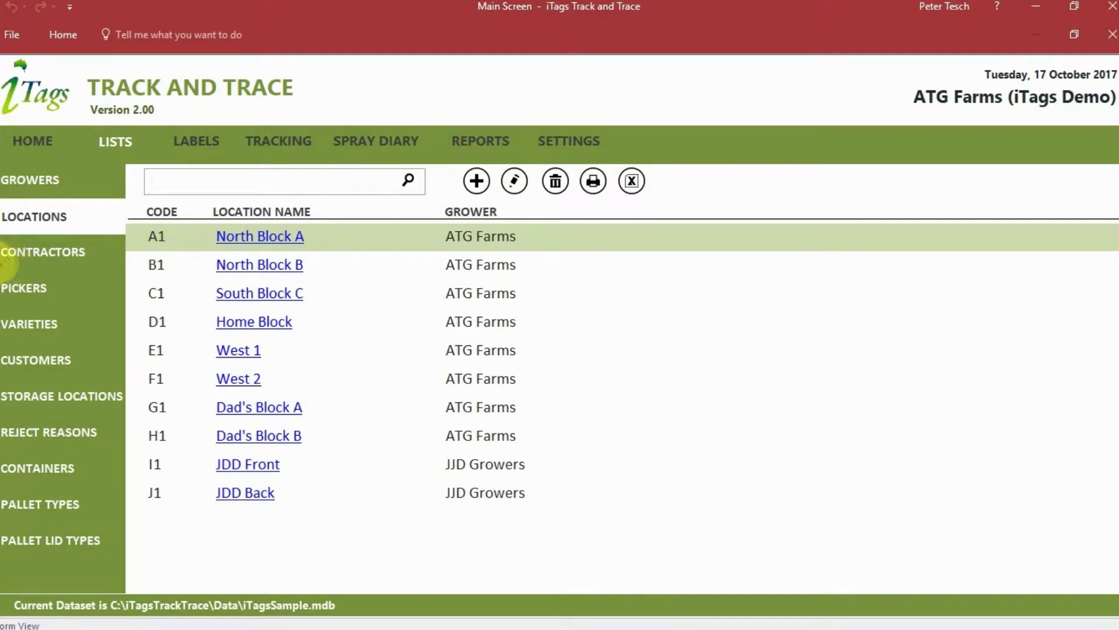
- Review the remaining reference lists, from contractors, pickers, varieties and customers through containers, pallet types and pallet lid types
left_click(26, 250)
left_click(43, 288)
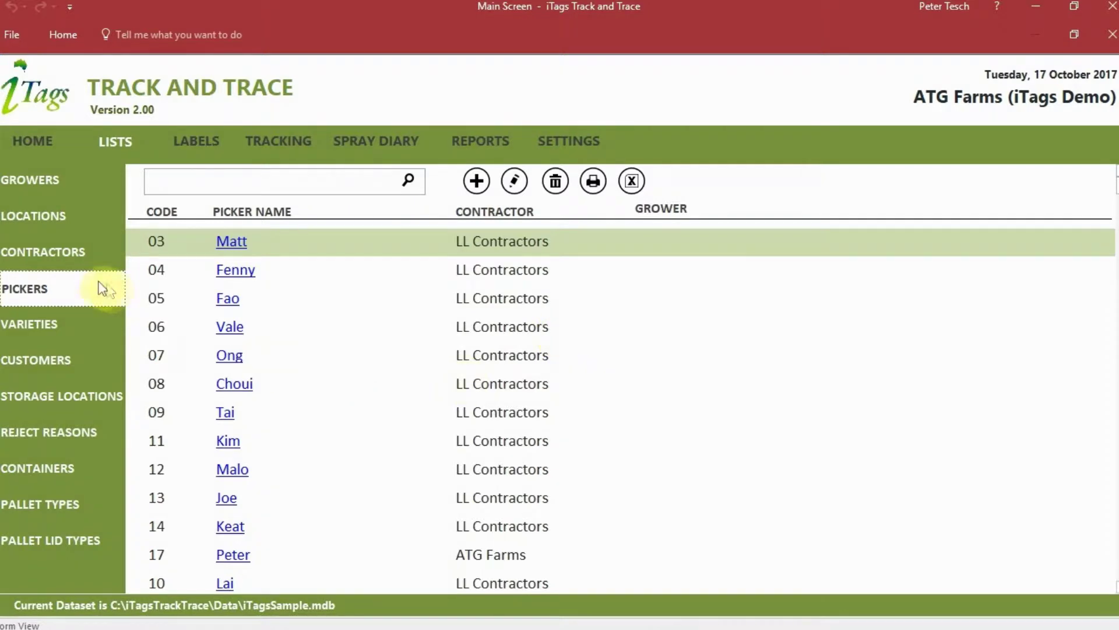
left_click(51, 324)
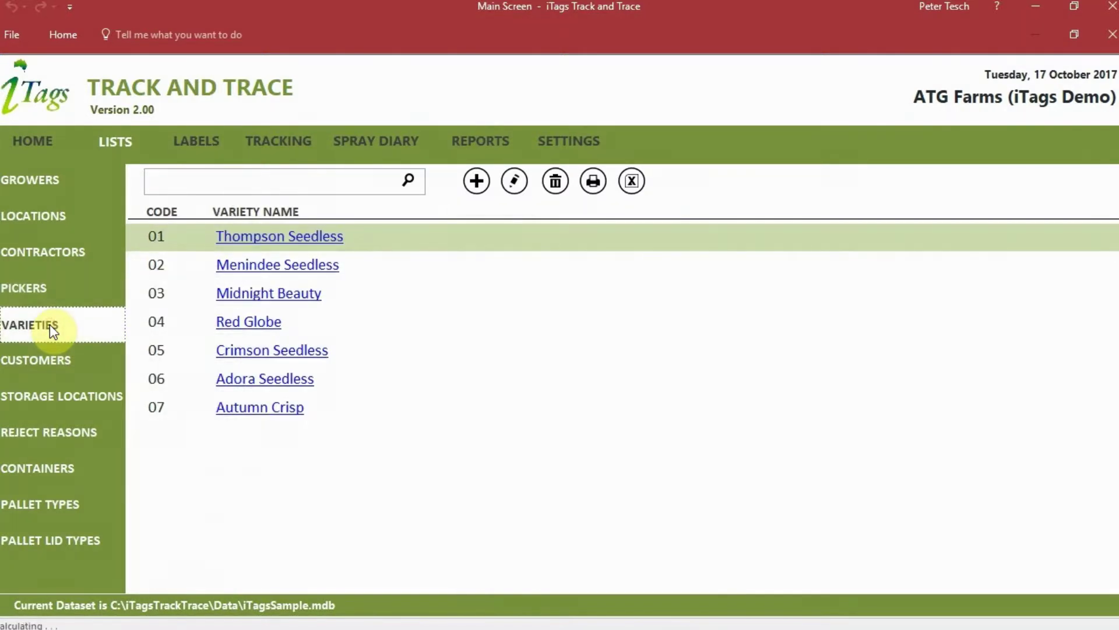
left_click(61, 358)
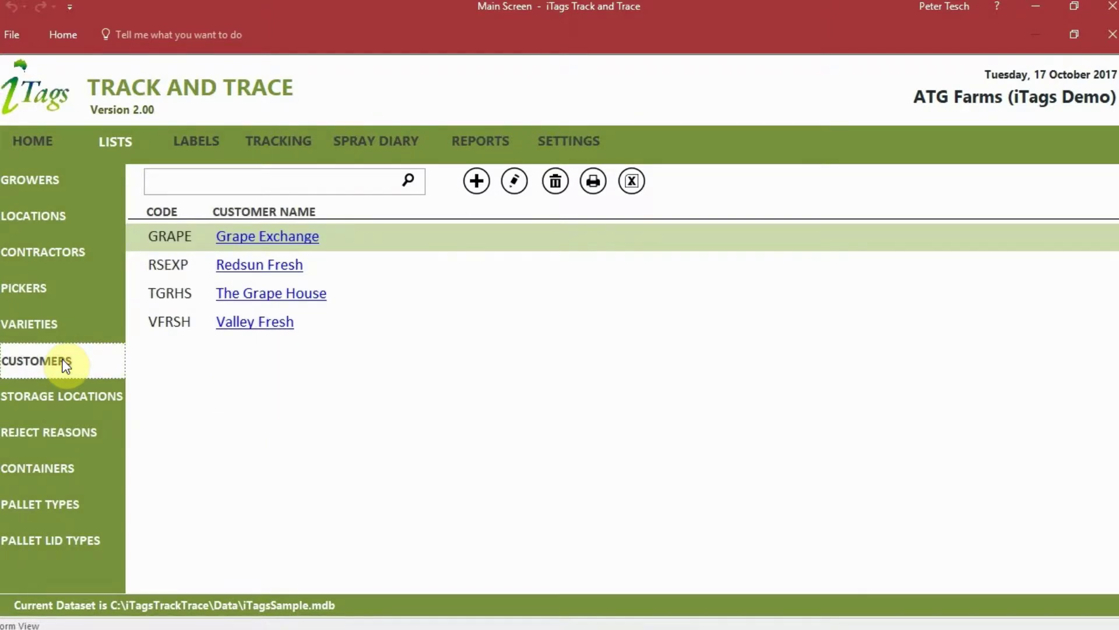
left_click(78, 395)
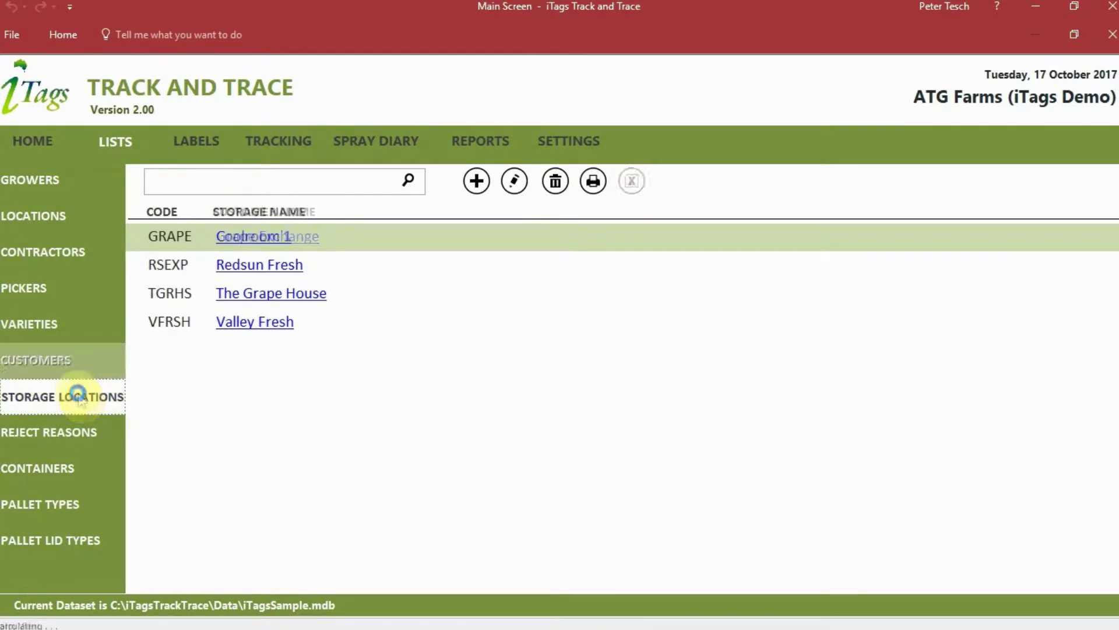
left_click(75, 431)
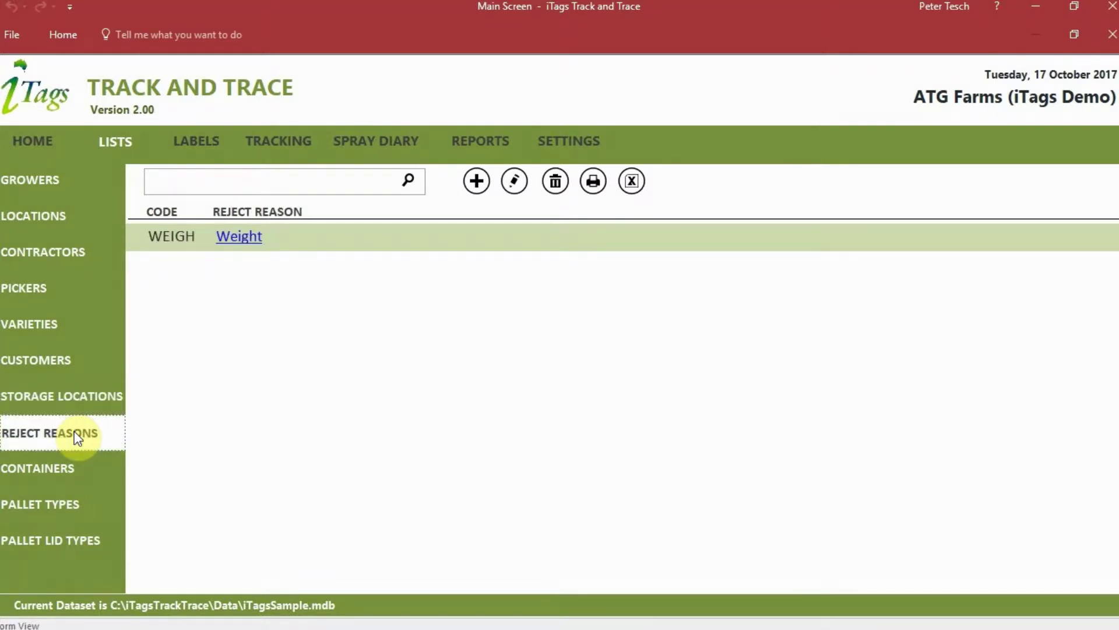
left_click(73, 467)
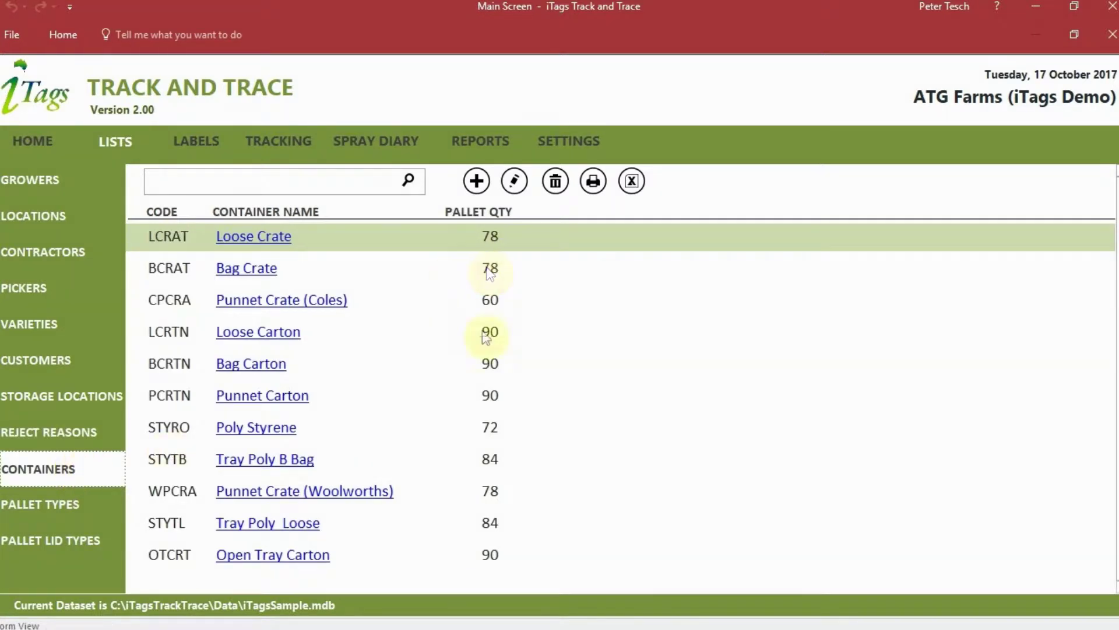
left_click(79, 506)
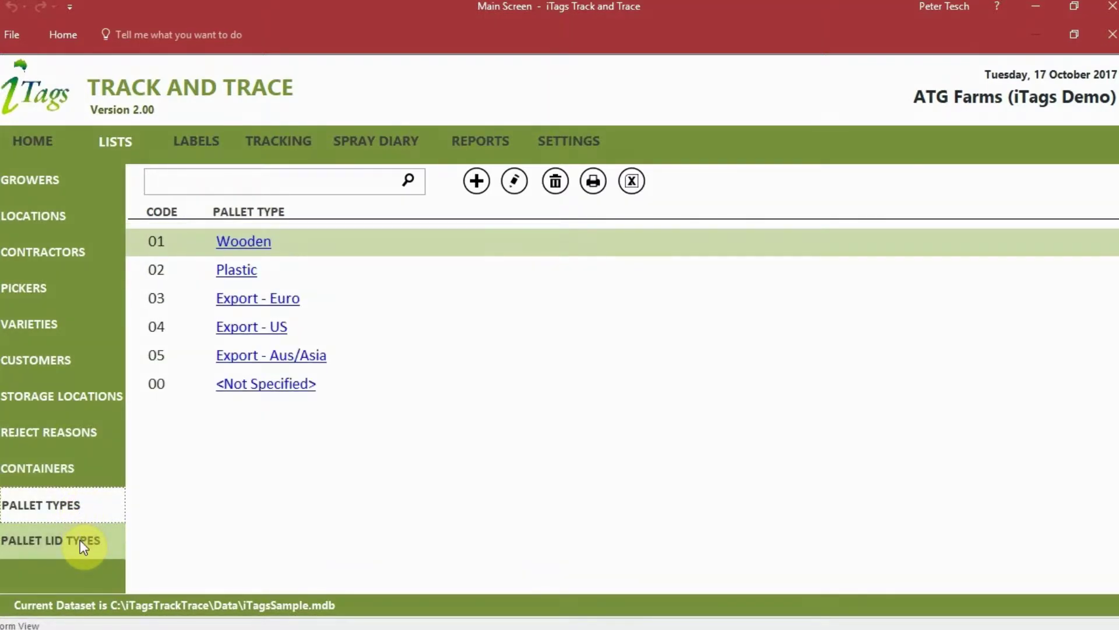
left_click(80, 539)
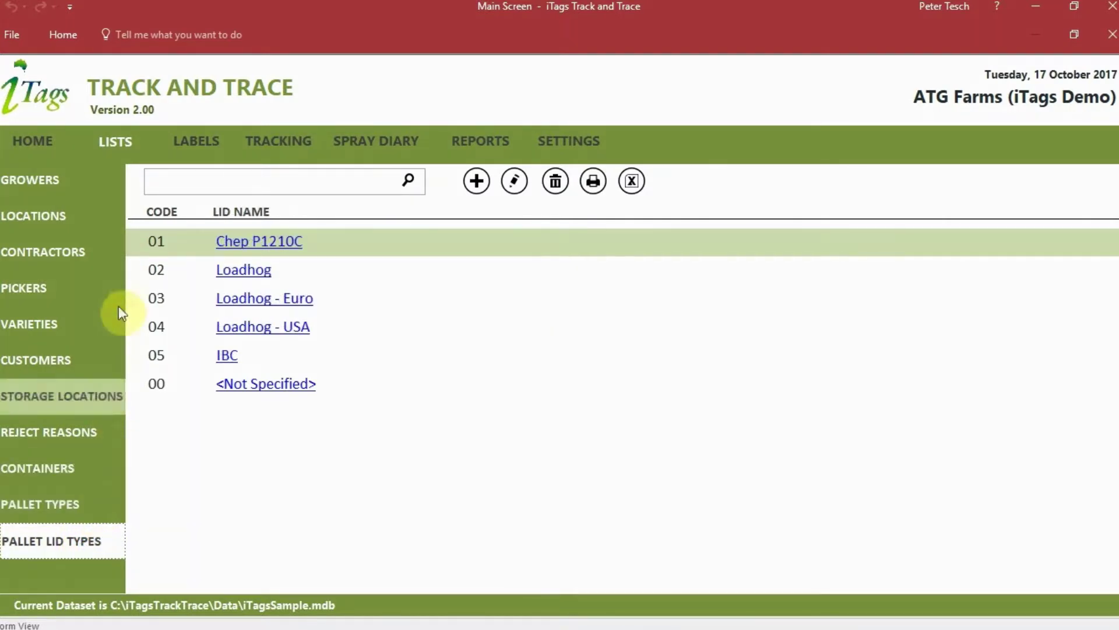
- Add 20 container labels for one ATG Farms picker to the label queue
left_click(206, 148)
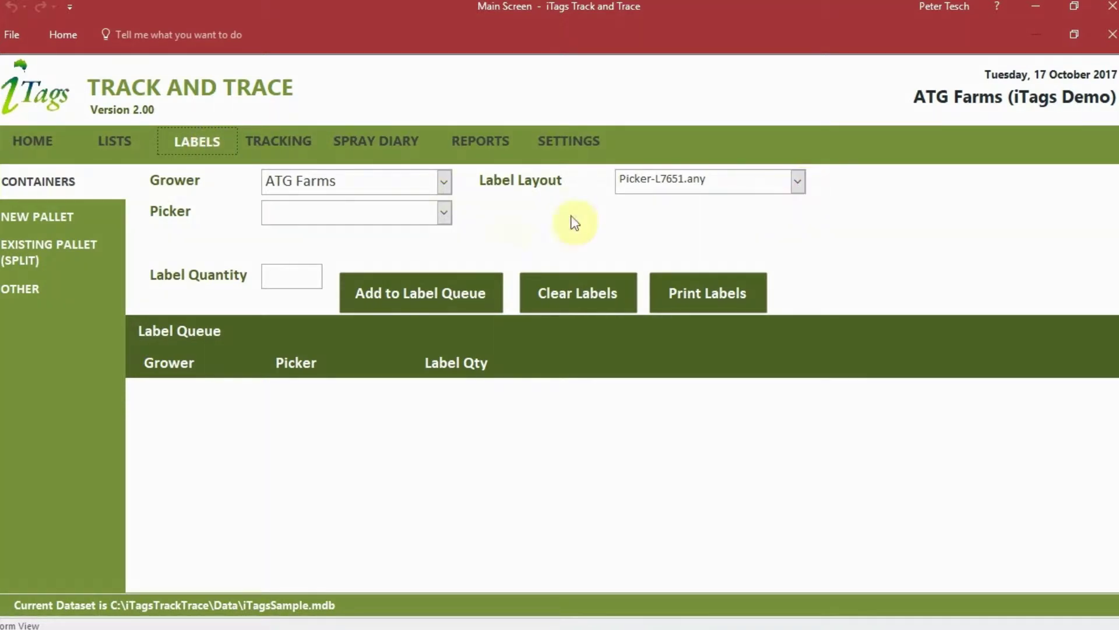
left_click(443, 212)
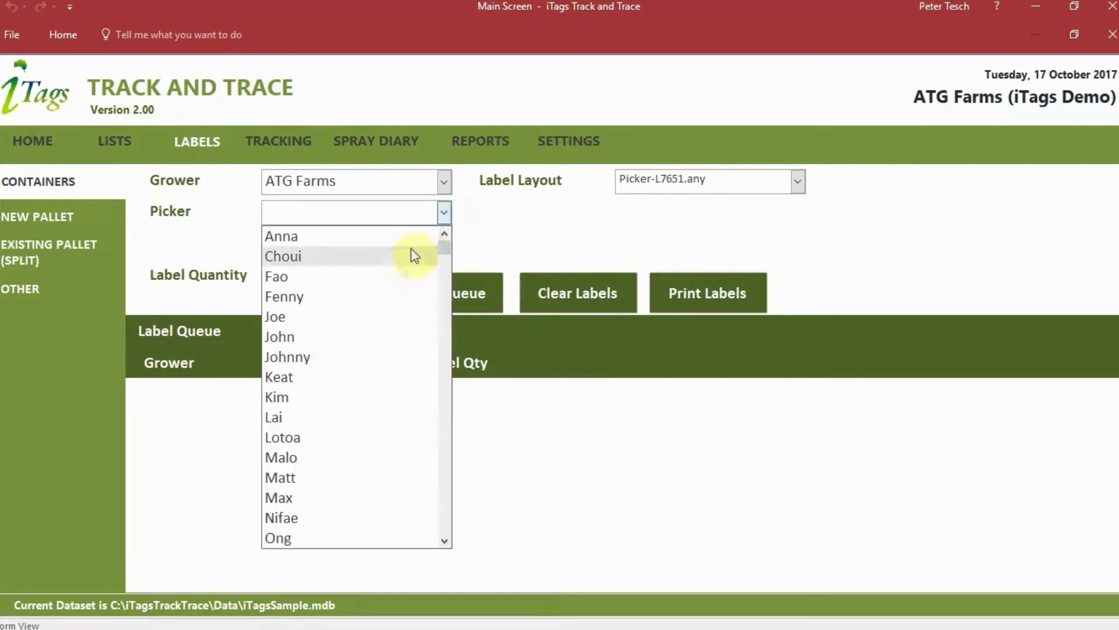
left_click(379, 336)
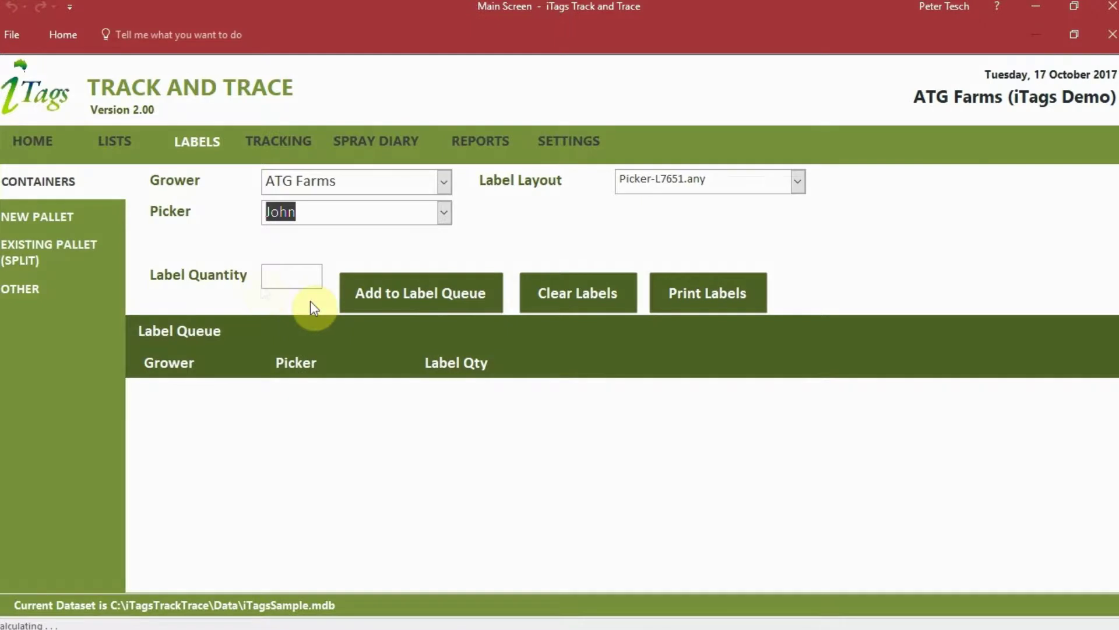
left_click(282, 275)
type("20")
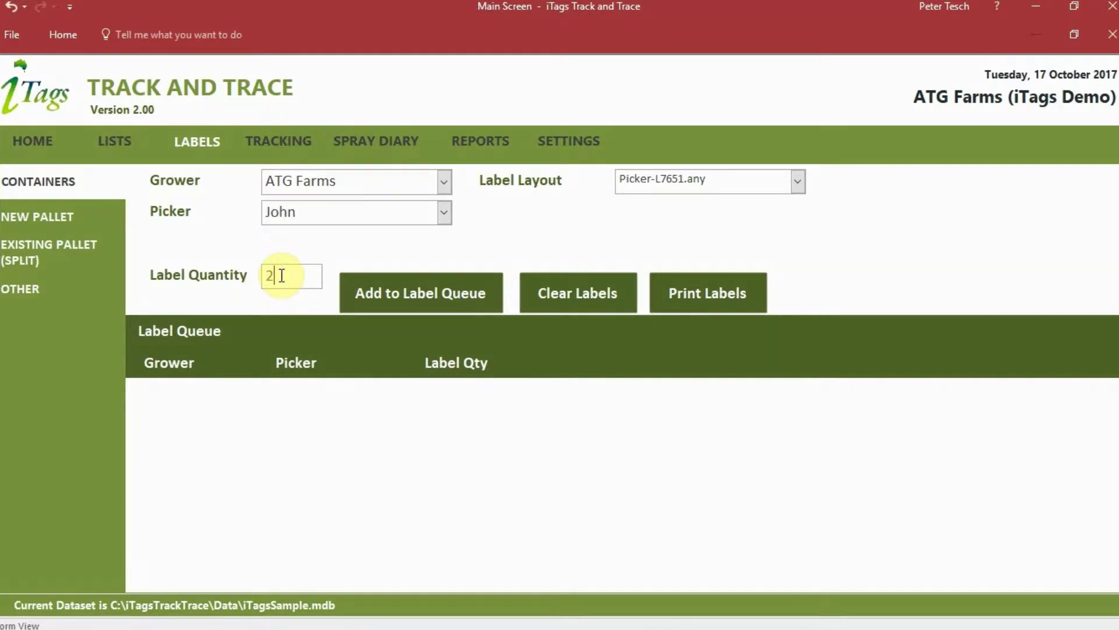
left_click(449, 294)
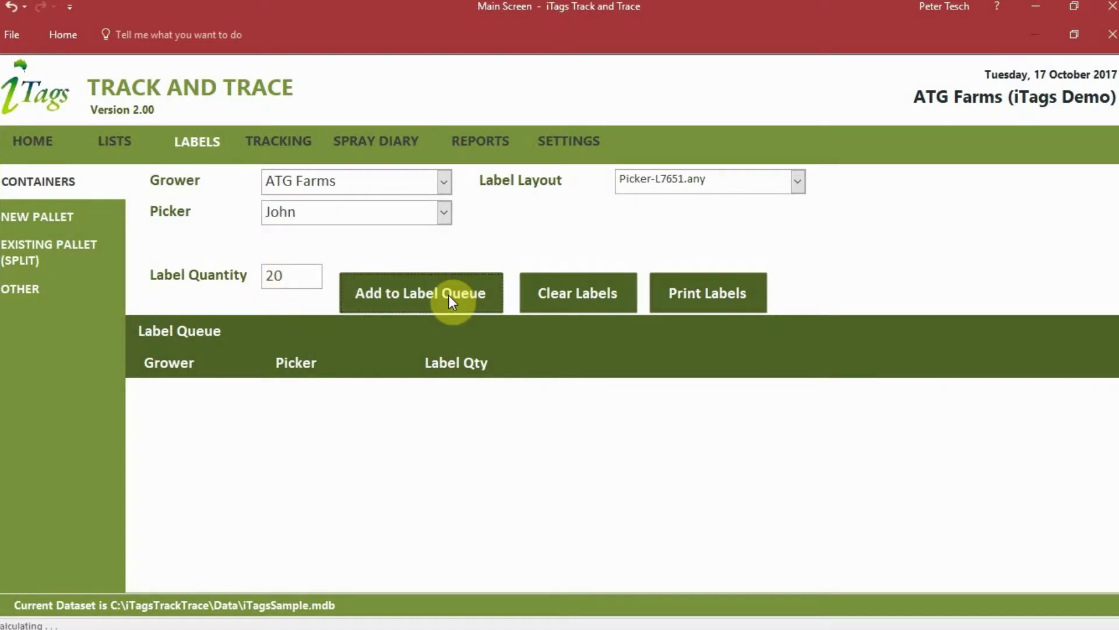
- Add 20 container labels for a second ATG Farms picker to the queue and print the queued labels
left_click(445, 213)
left_click(393, 316)
left_click(301, 276)
type("20")
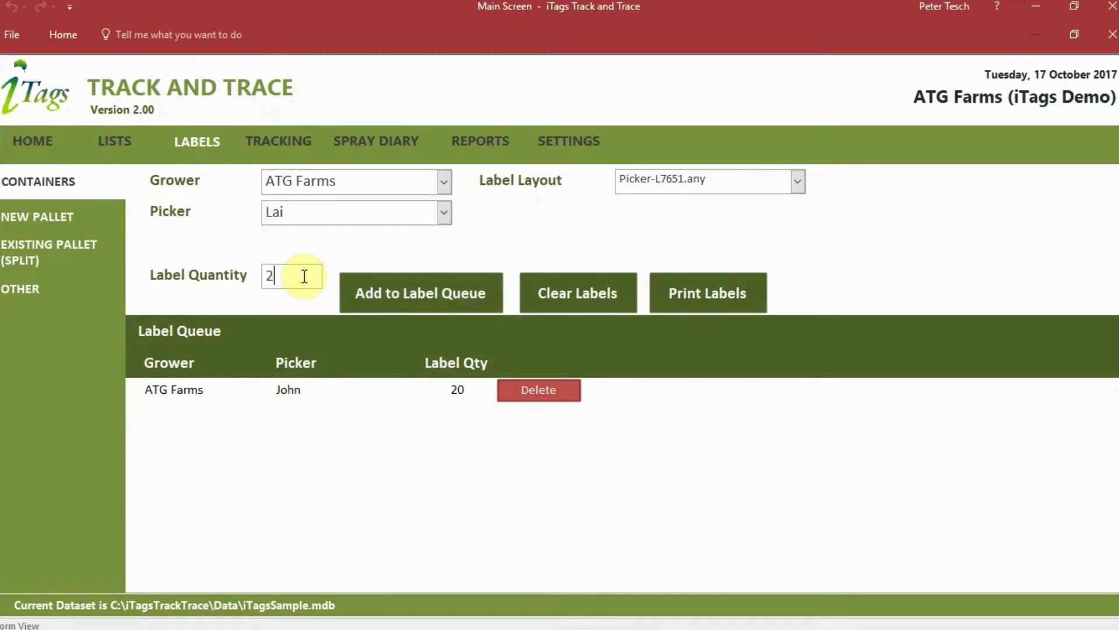
left_click(457, 295)
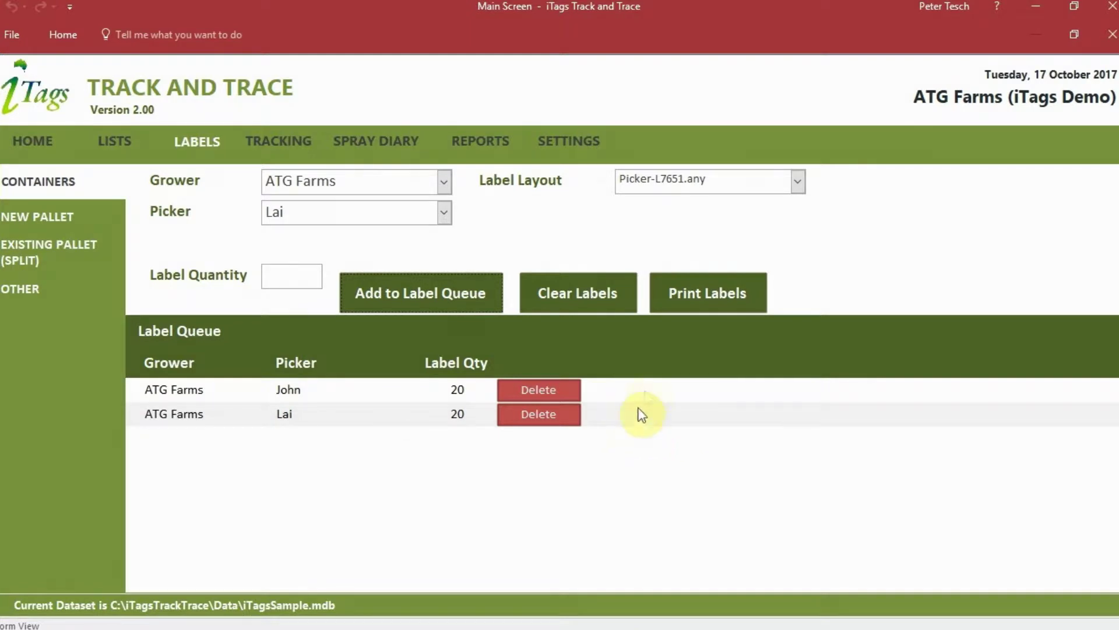
left_click(708, 296)
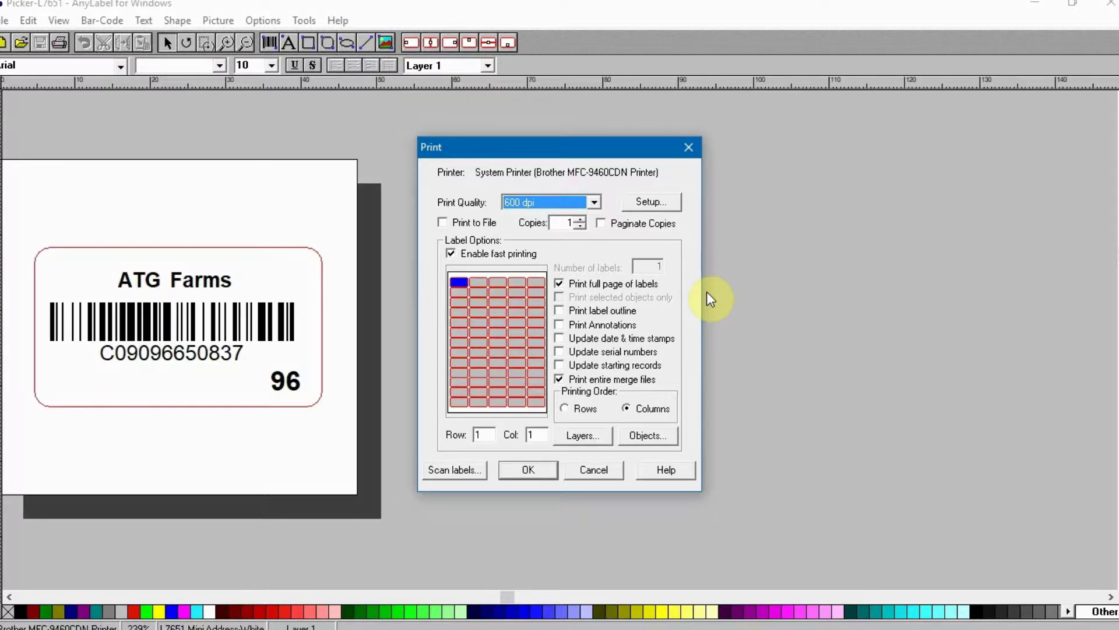
left_click(527, 465)
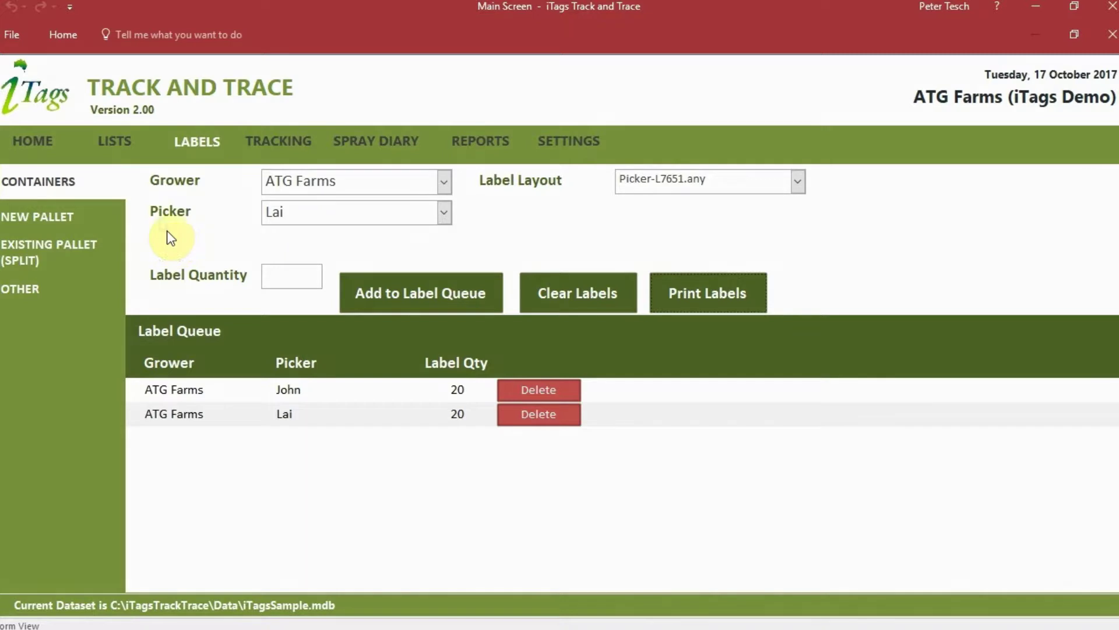
- Set up a new ATG Farms pallet of Thompson Seedless in Bag Crates, with pallet type and lid type set to <Not Specified>
left_click(78, 220)
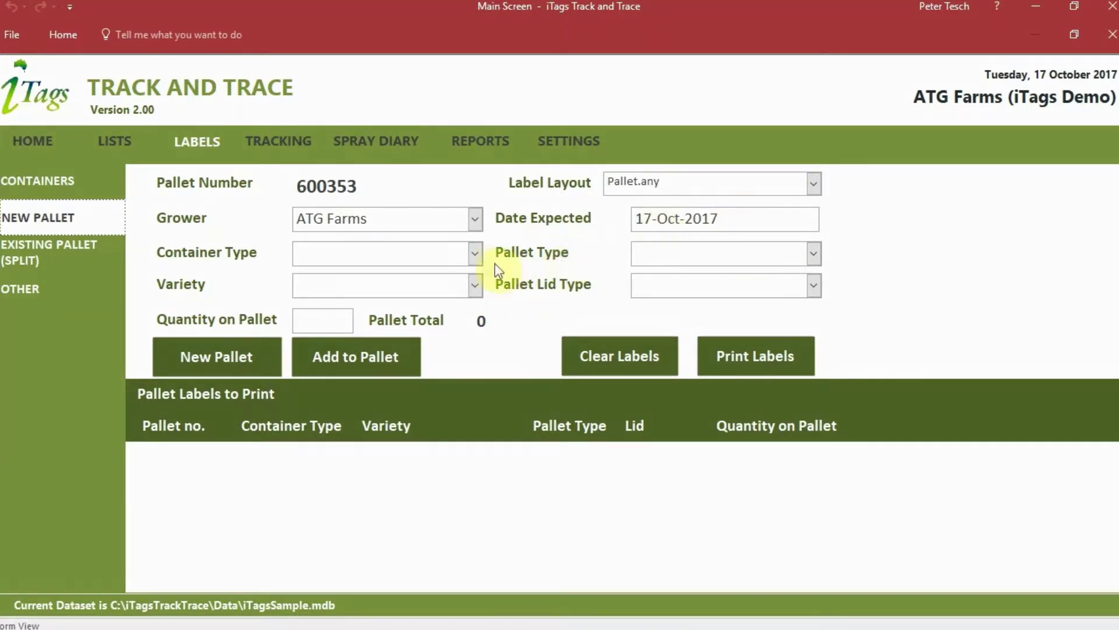
left_click(475, 259)
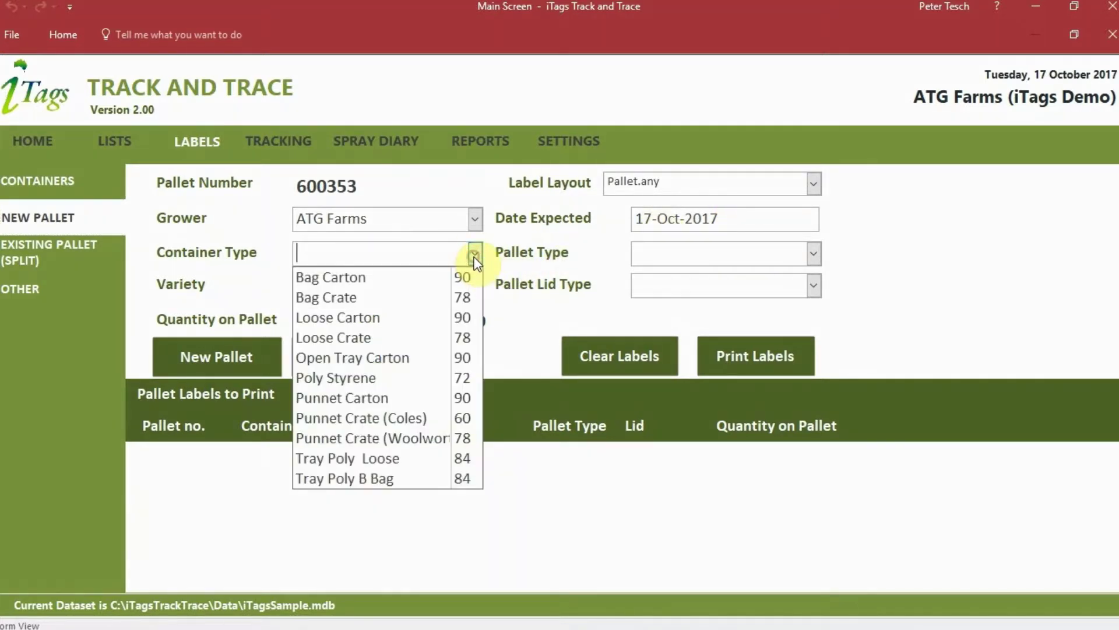
left_click(460, 296)
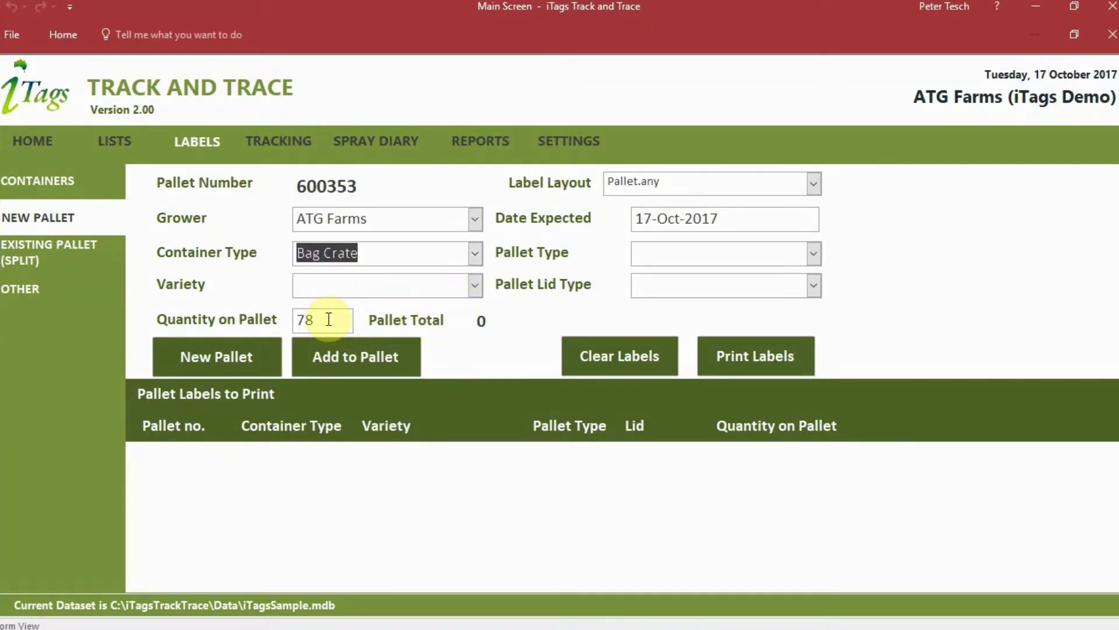
left_click(474, 286)
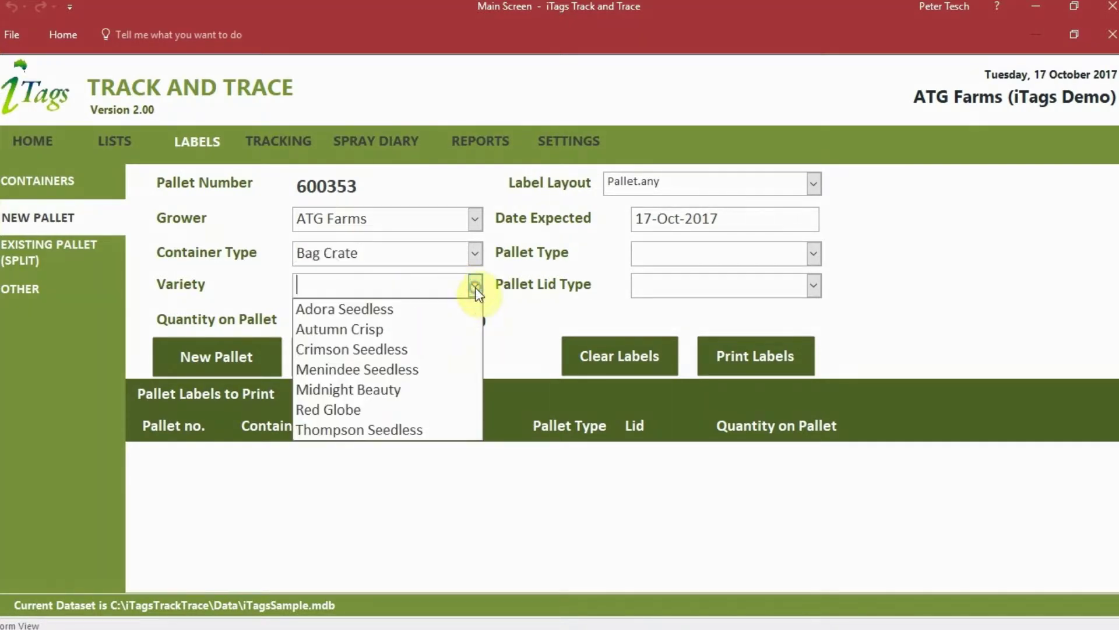
left_click(437, 430)
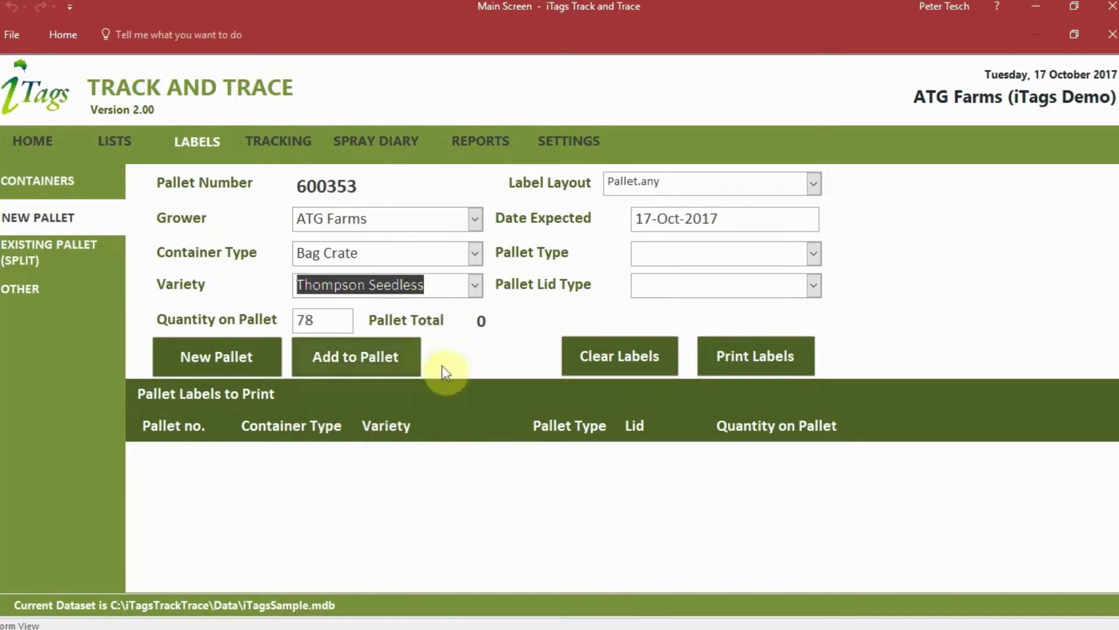
left_click(815, 255)
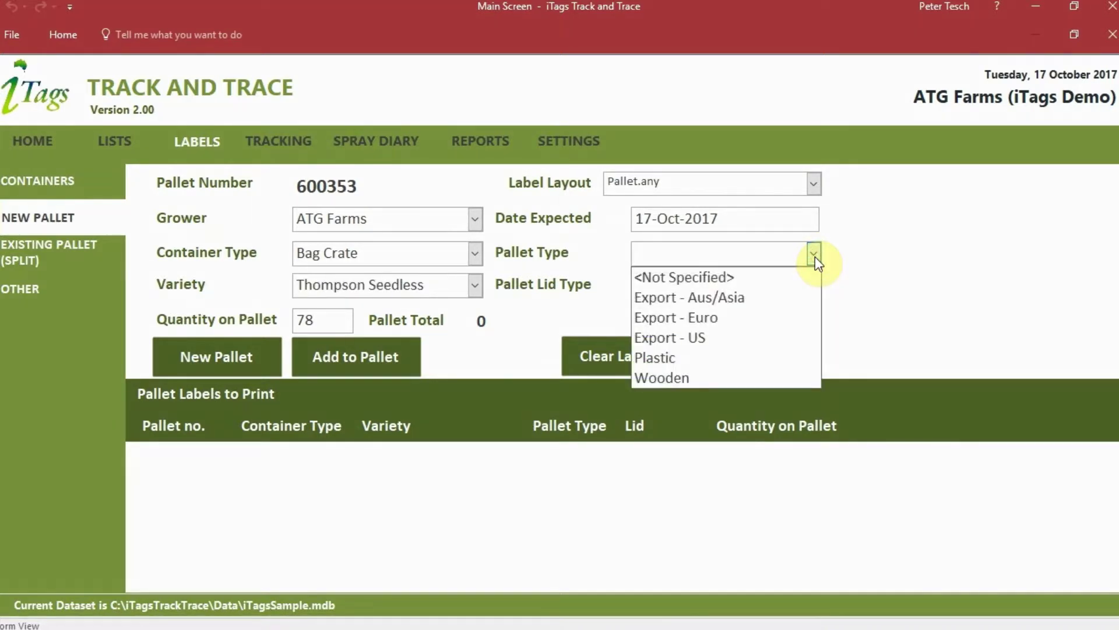
left_click(813, 282)
left_click(813, 285)
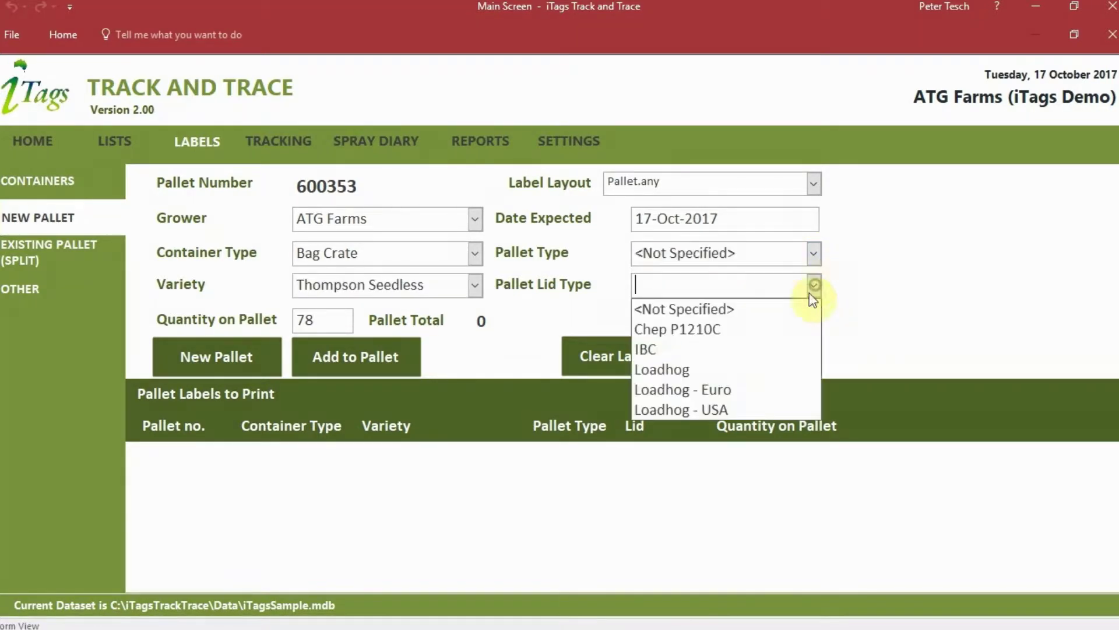
left_click(794, 320)
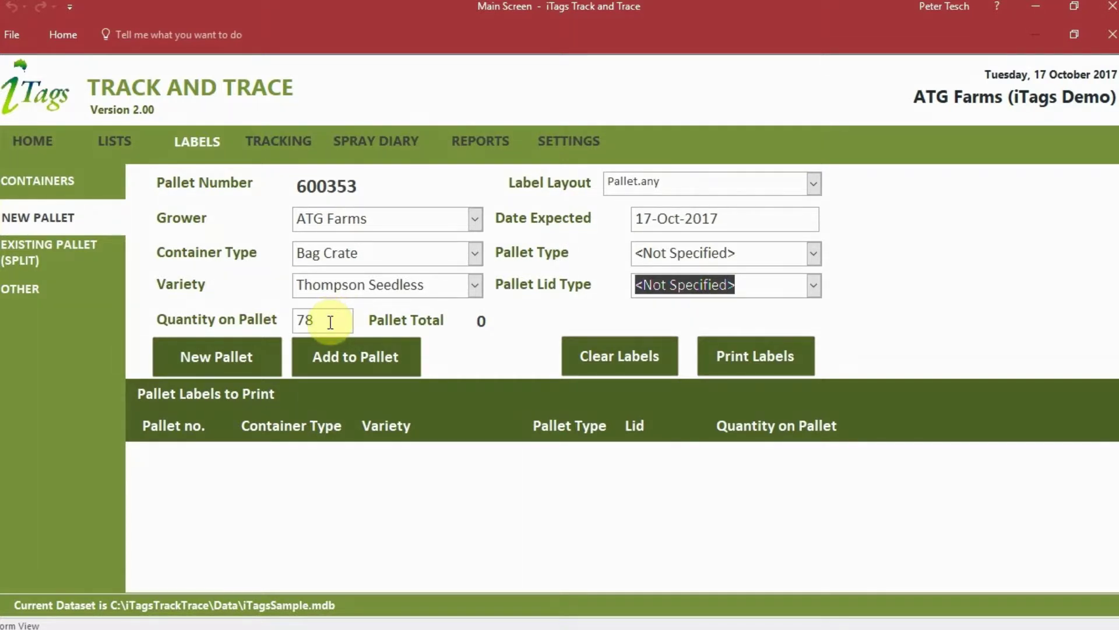
- Set the quantity to 160 and add it to the label queue, accepting the split into multiple pallets
left_click_drag(330, 322, 233, 319)
type("160")
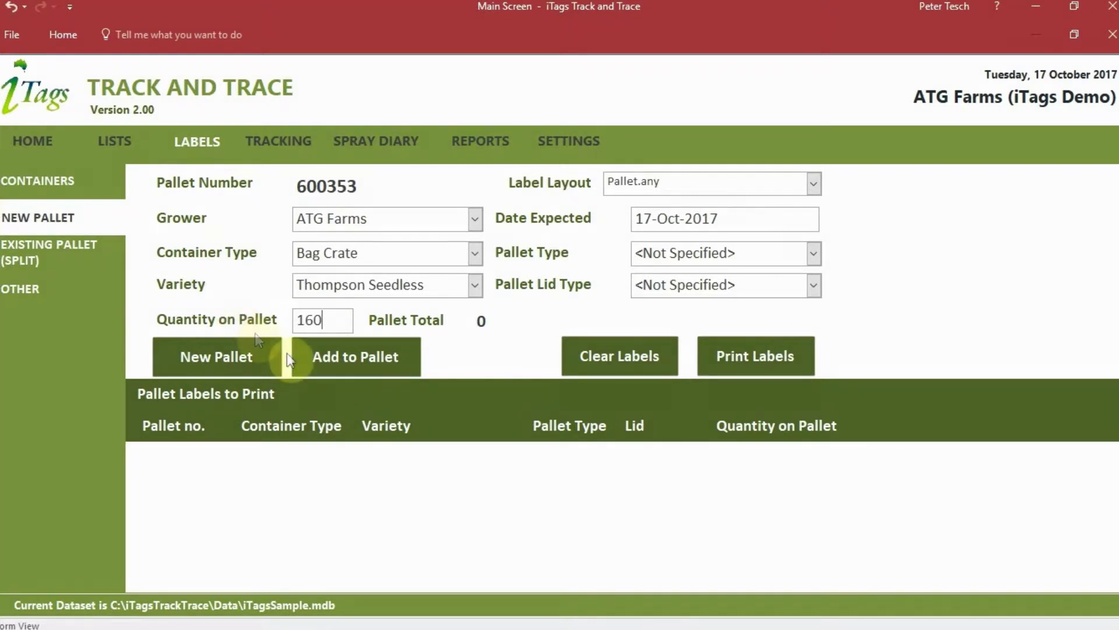
left_click(356, 357)
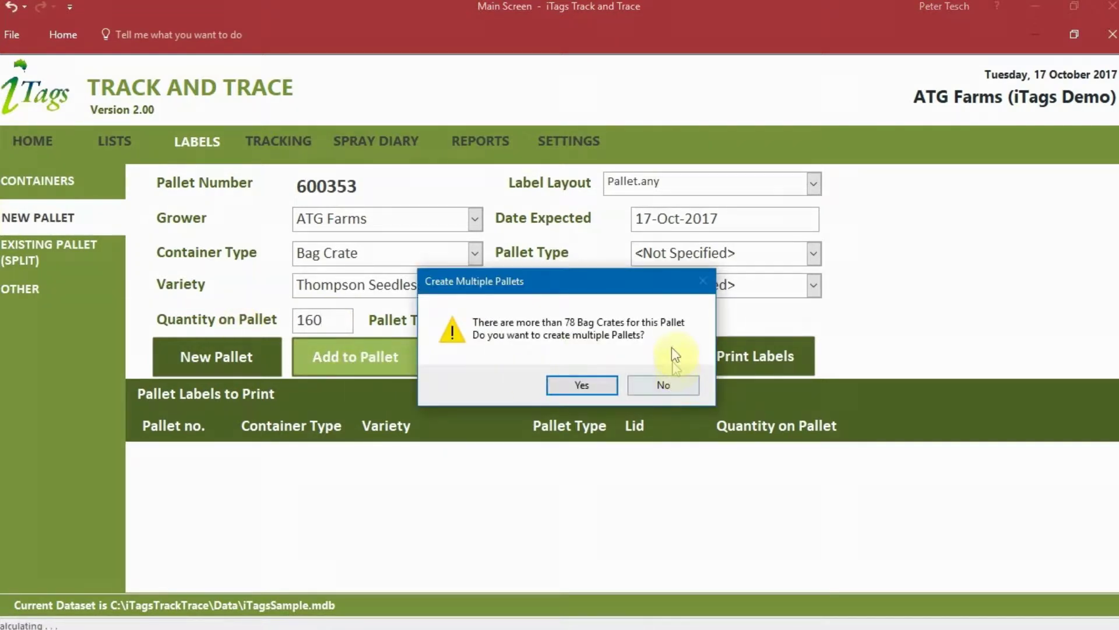
left_click(593, 383)
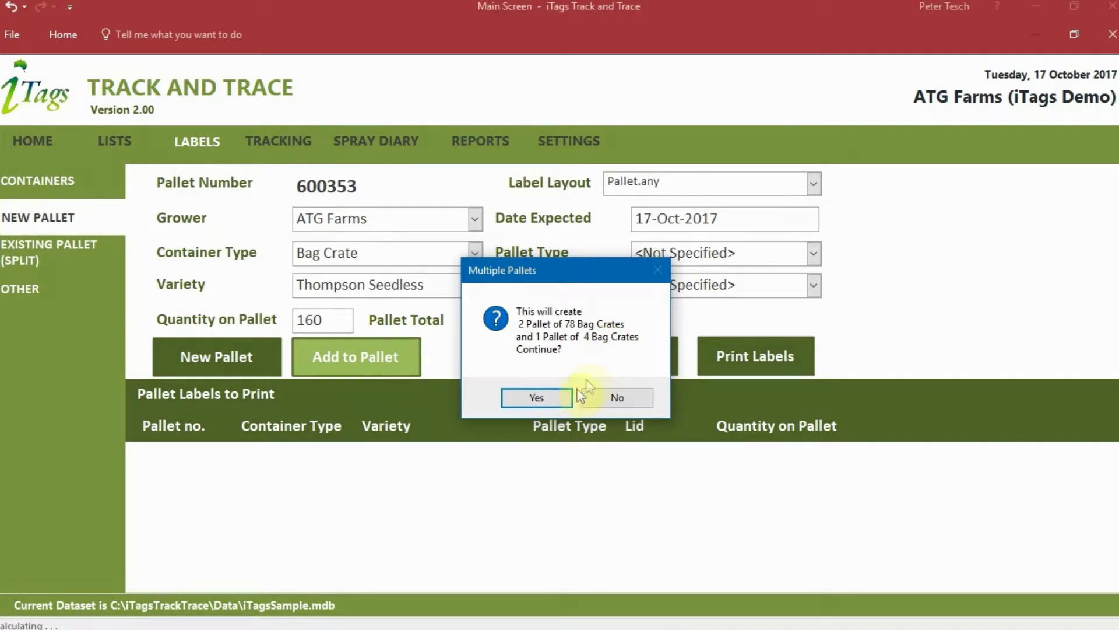
left_click(537, 397)
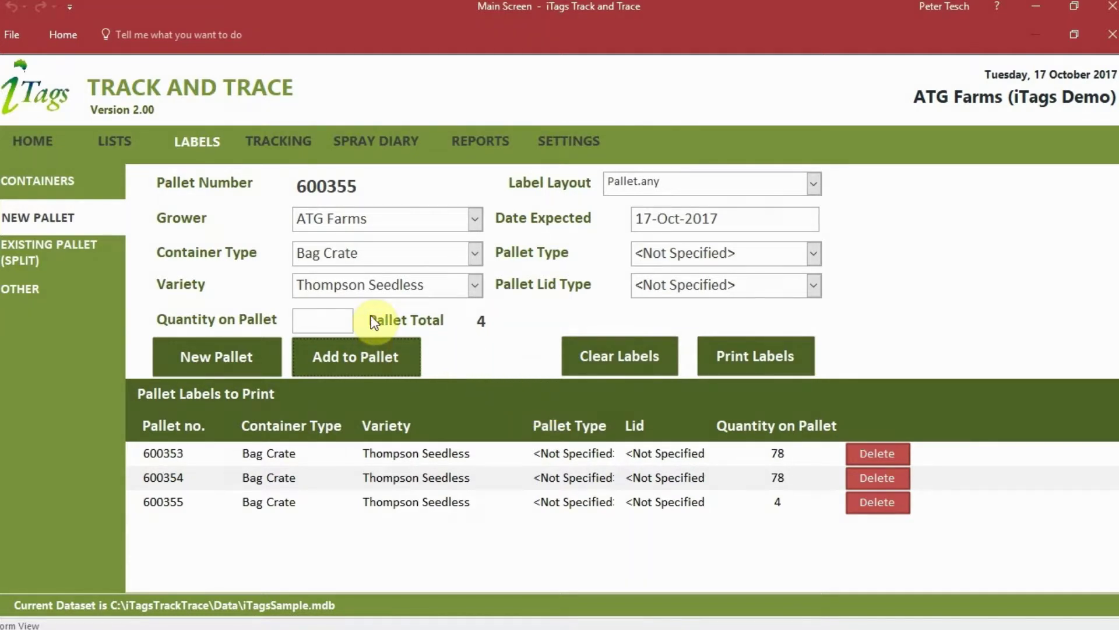
- Add 80 Bag Crates of Menindee Seedless, accepting the split into multiple pallets, and start a new pallet
left_click(475, 285)
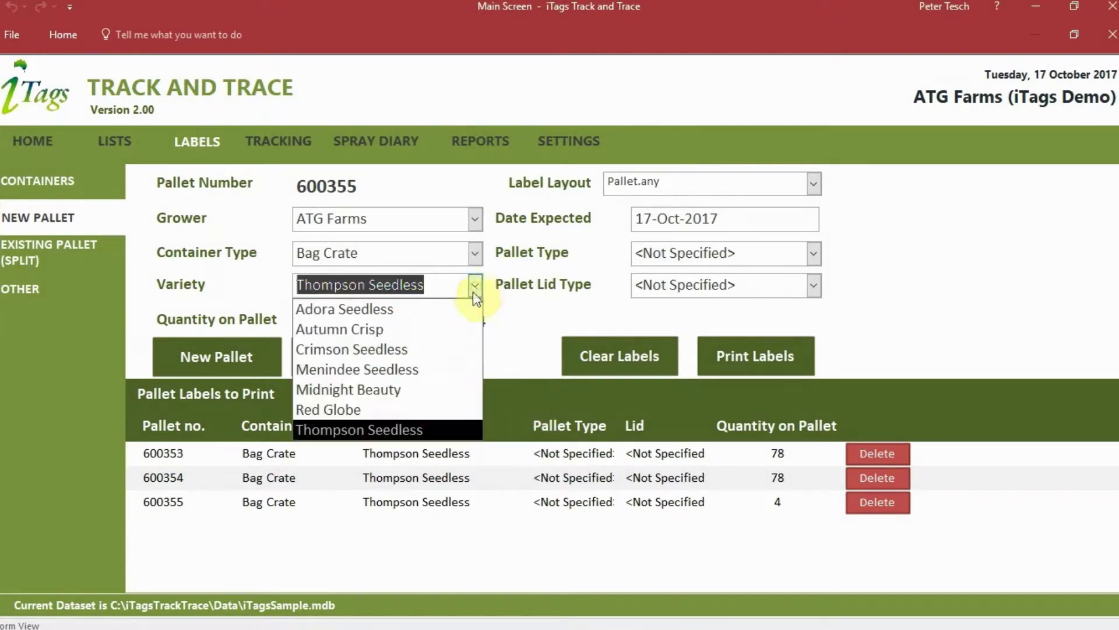
left_click(436, 368)
left_click(338, 318)
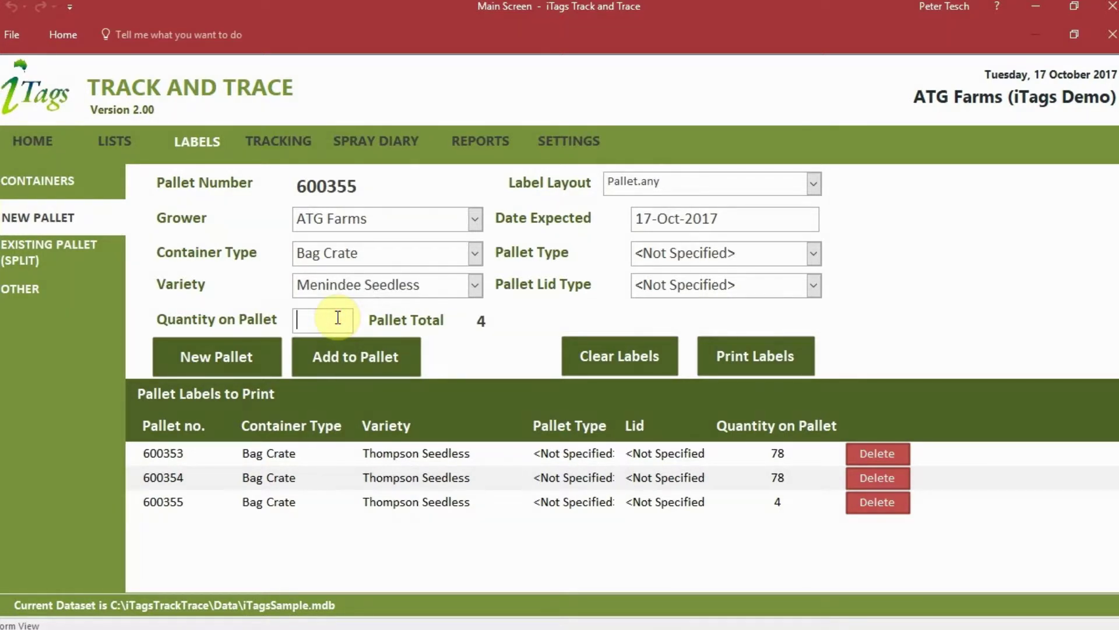
type("80")
left_click(344, 357)
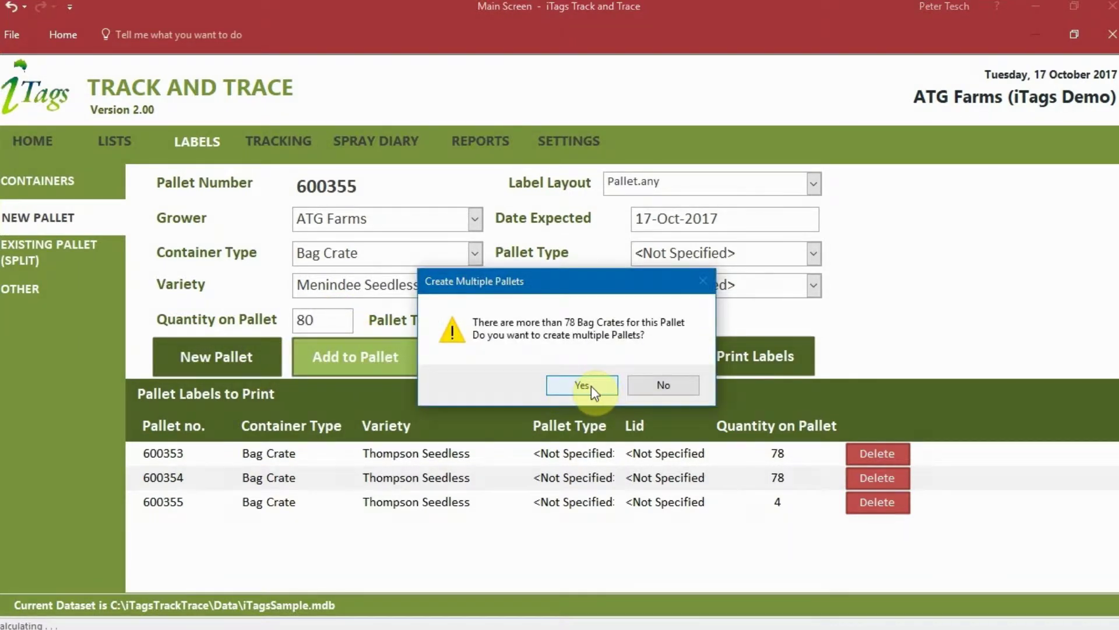
left_click(583, 385)
left_click(537, 398)
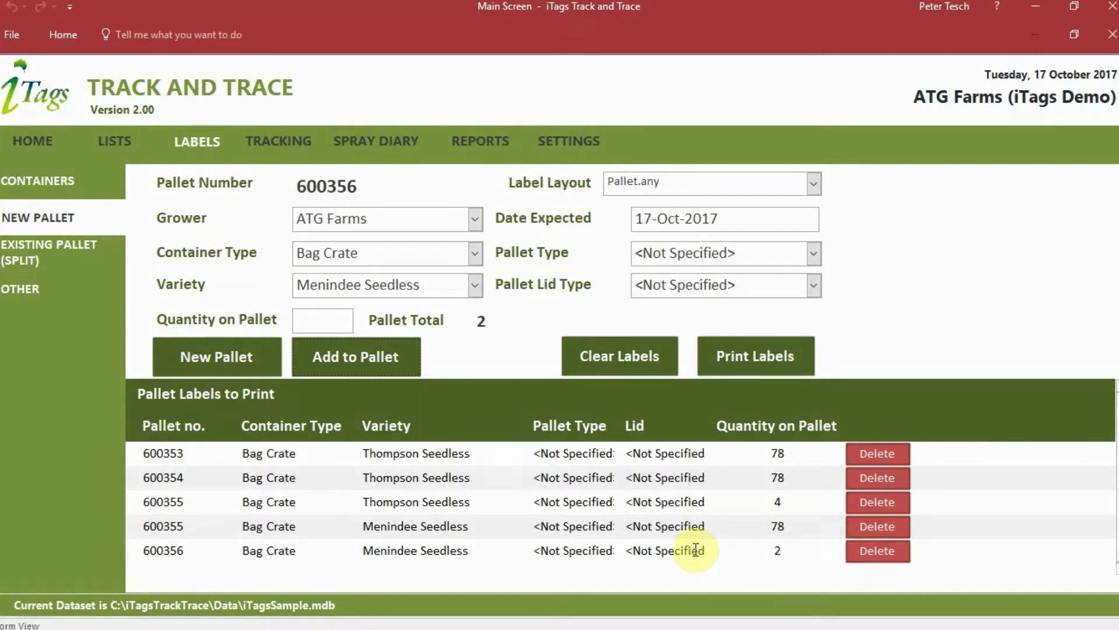
left_click(215, 363)
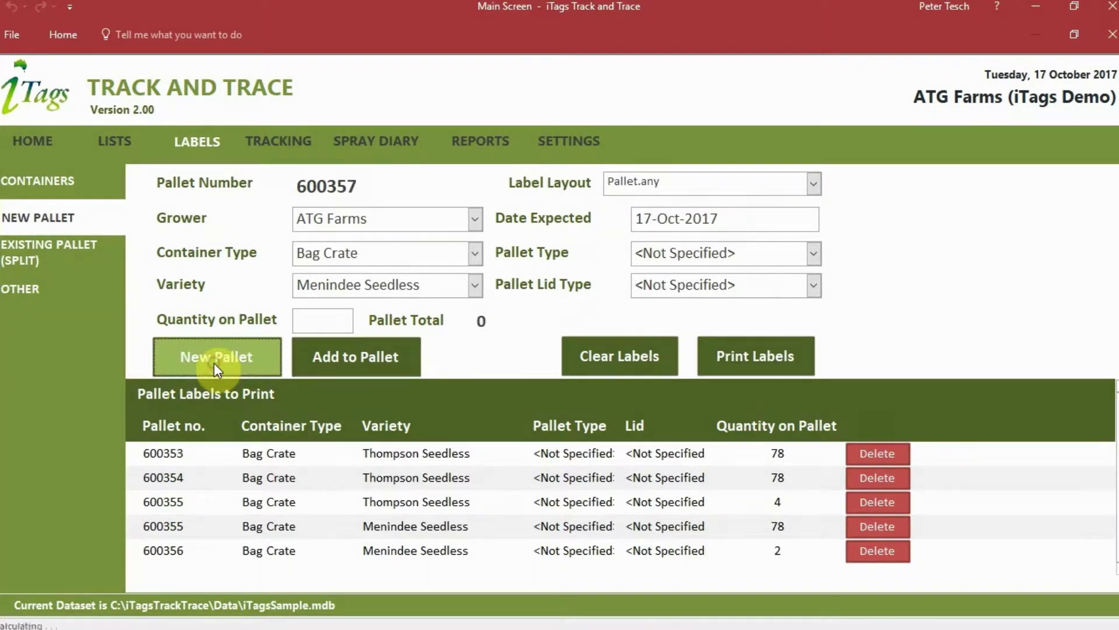
- Print the queued new-pallet labels and clear the pallet label queue
left_click(775, 358)
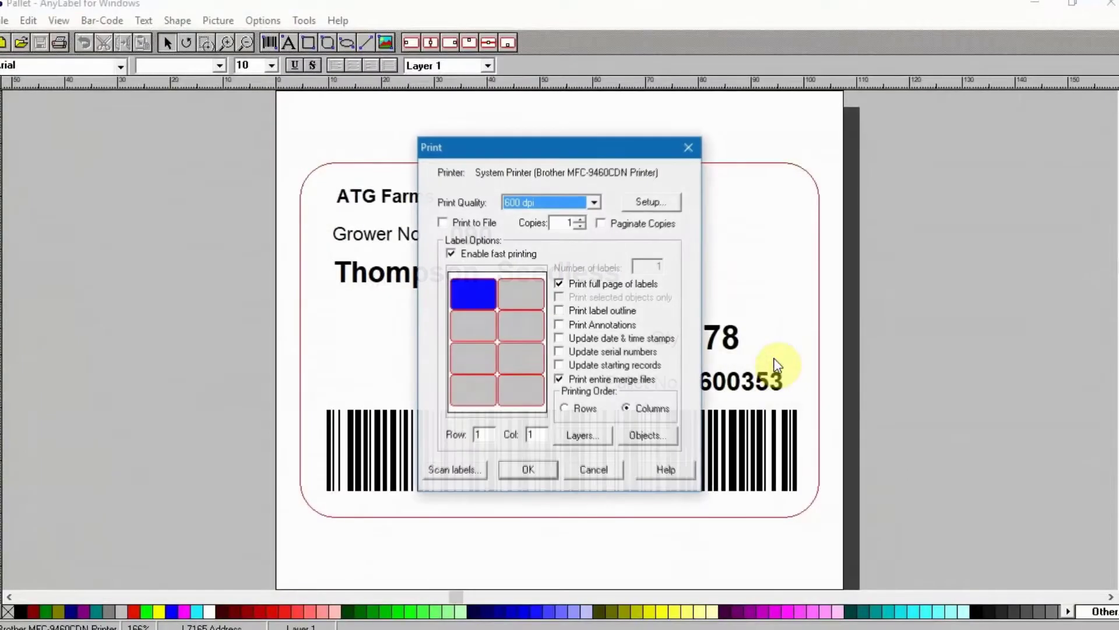
left_click(545, 469)
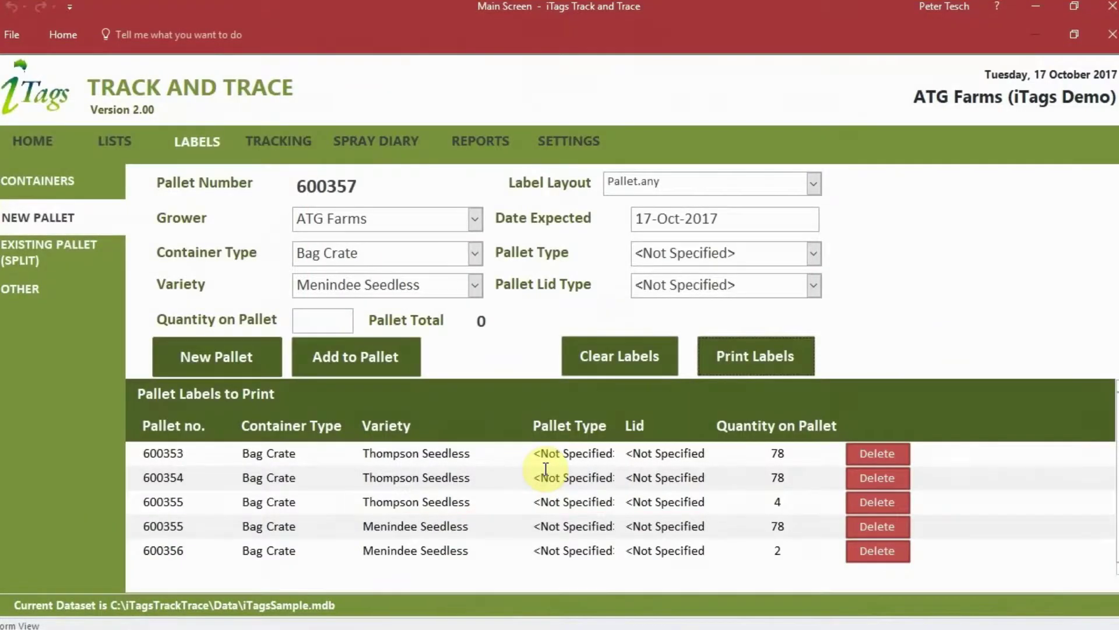
left_click(638, 352)
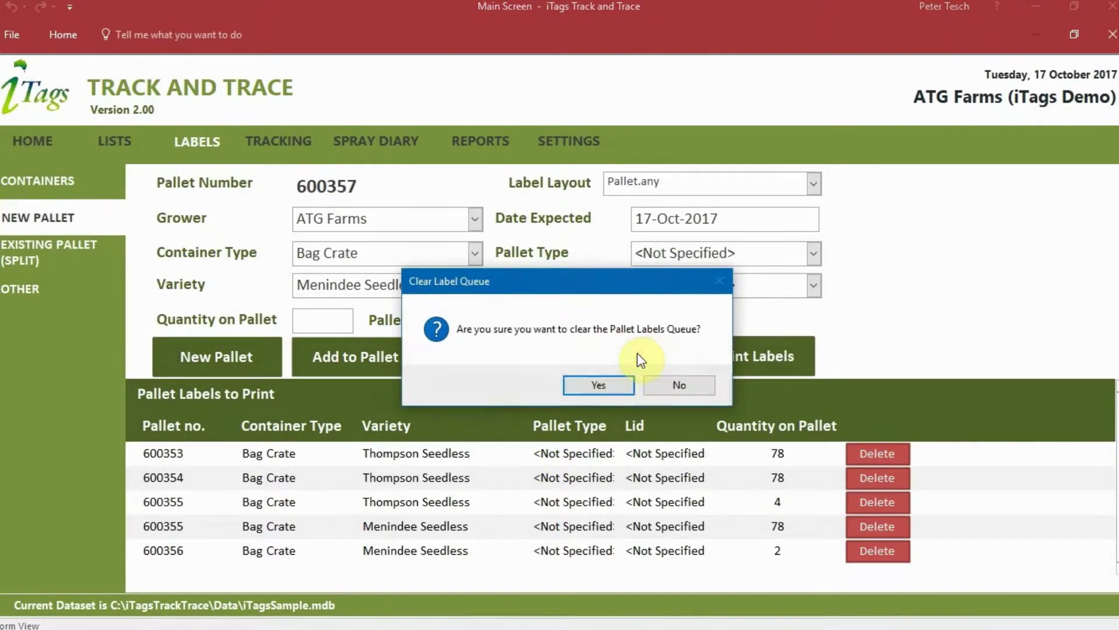
left_click(613, 383)
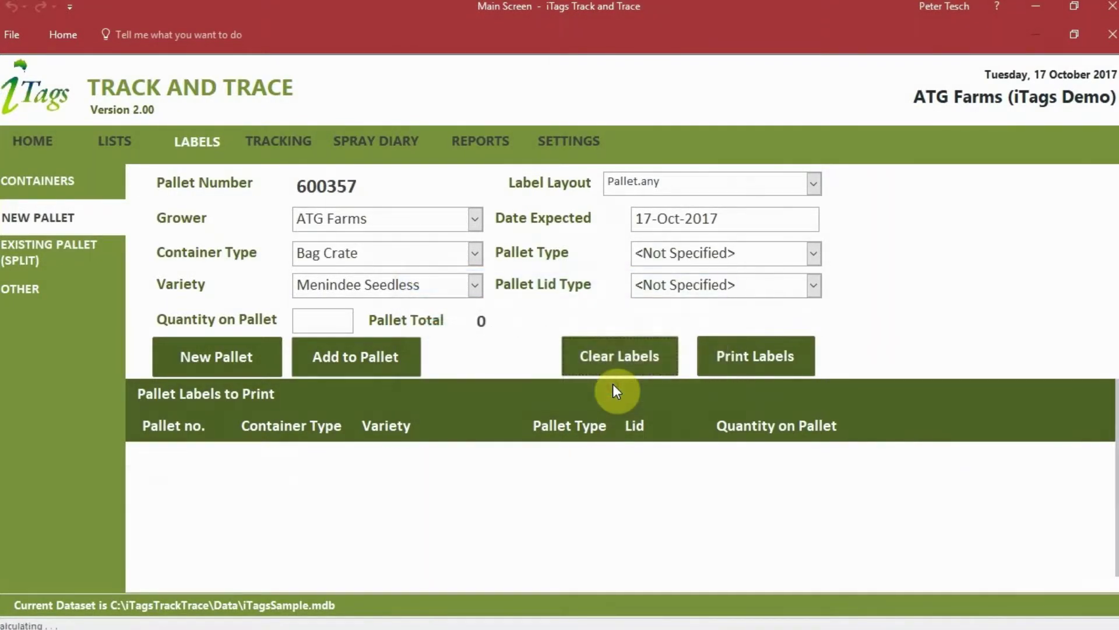
- Split existing pallet 600135 by taking a quantity of 30 from it, and print its updated label
left_click(73, 244)
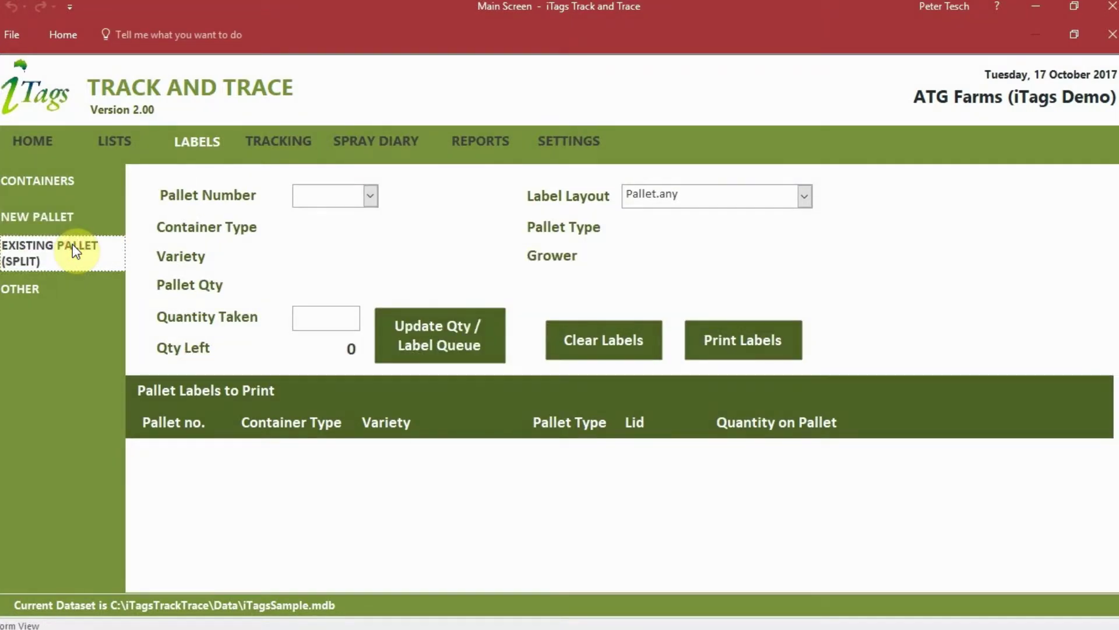
left_click(371, 196)
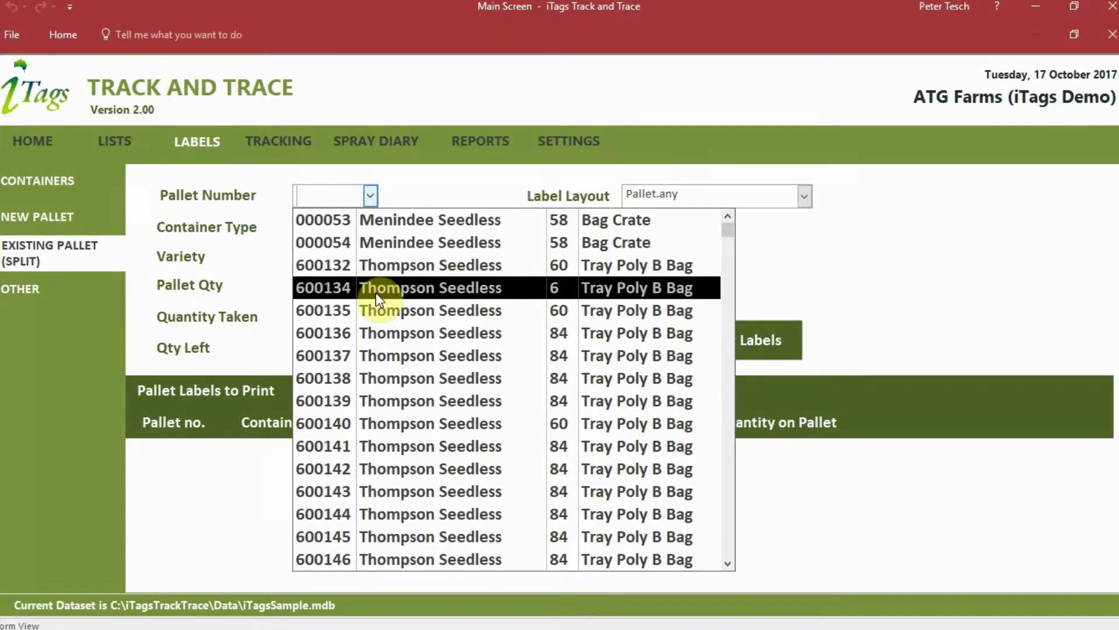
left_click(375, 309)
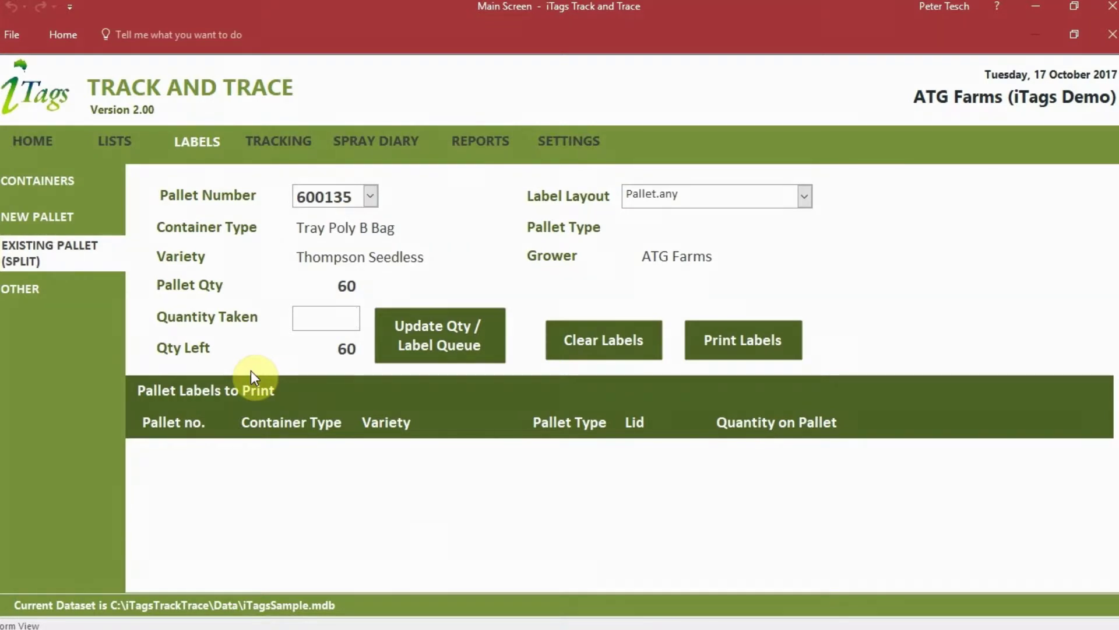
type("30")
left_click(447, 346)
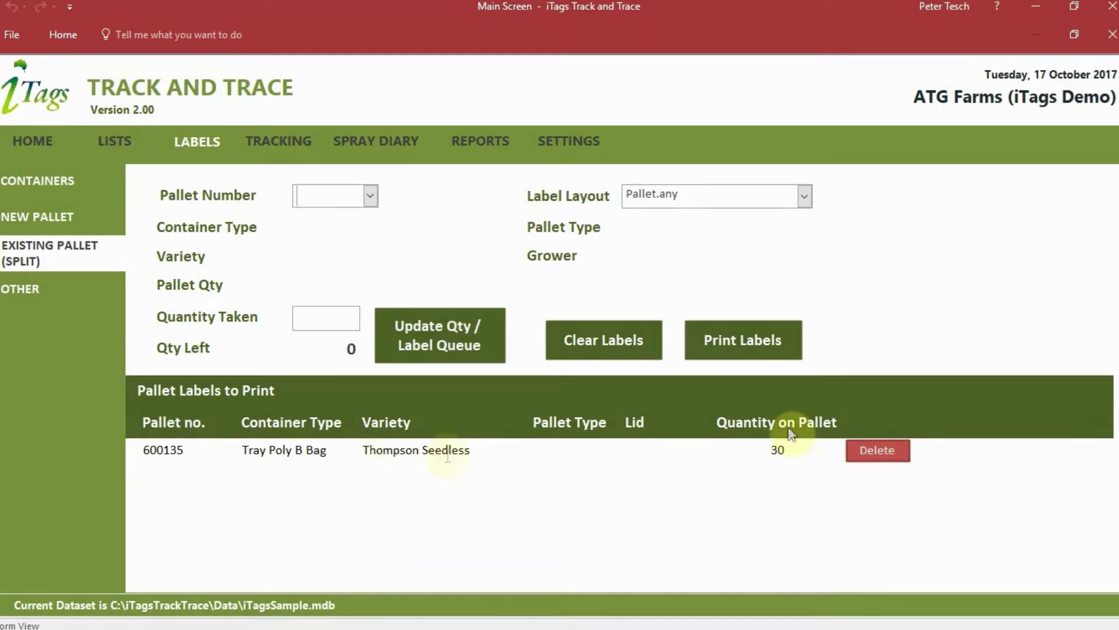
left_click(778, 344)
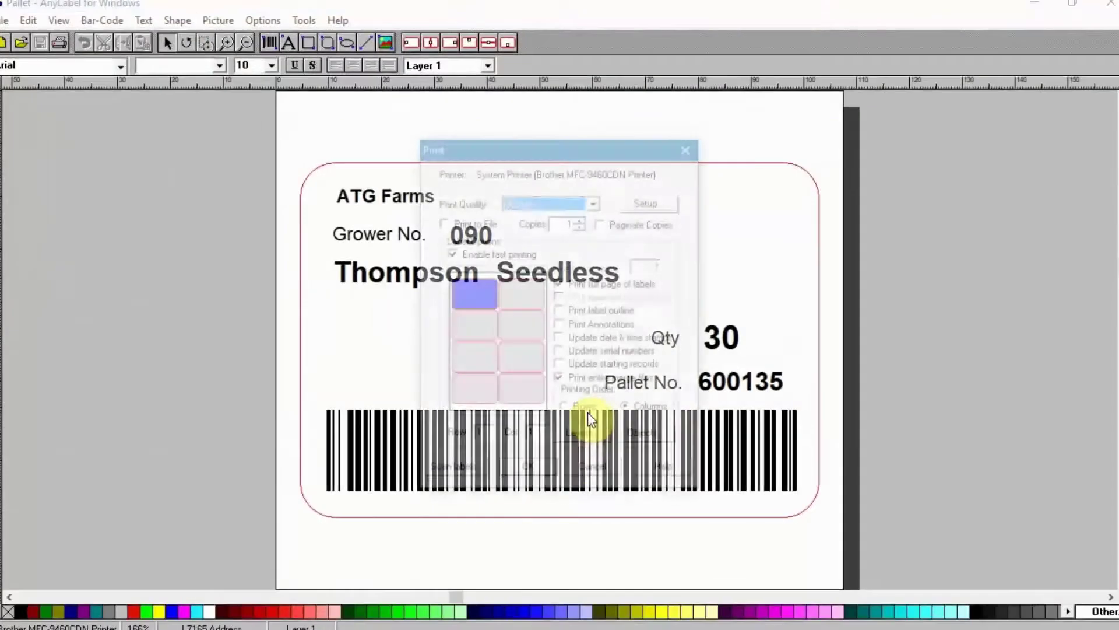
left_click(530, 468)
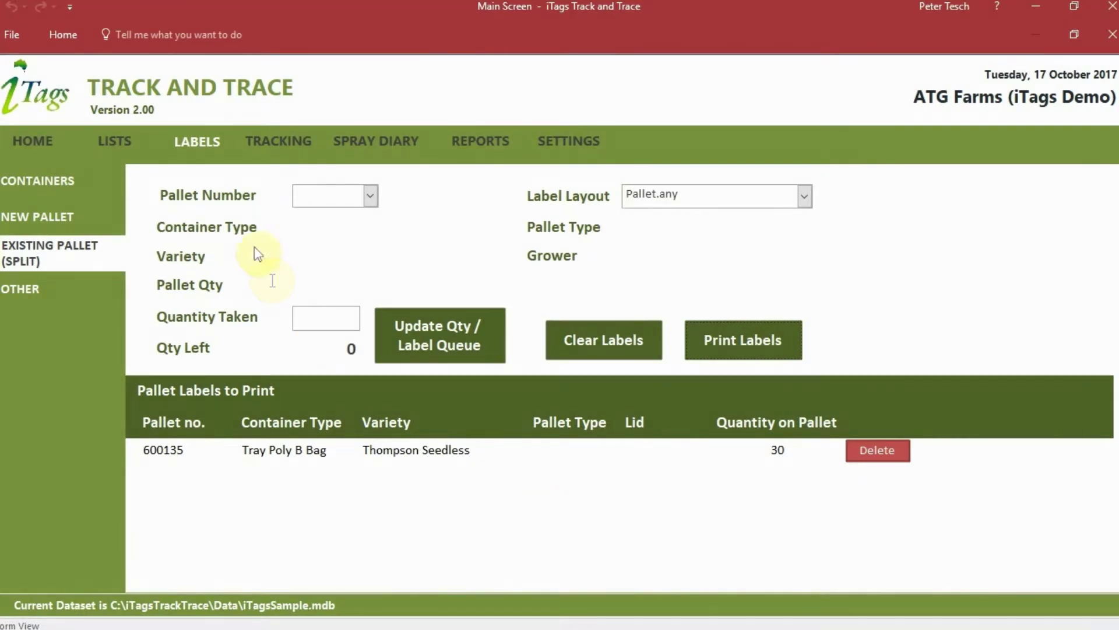
- Set up direct scanning for Picking at South Block C, with variety Menindee Seedless and container Bag Carton
left_click(278, 146)
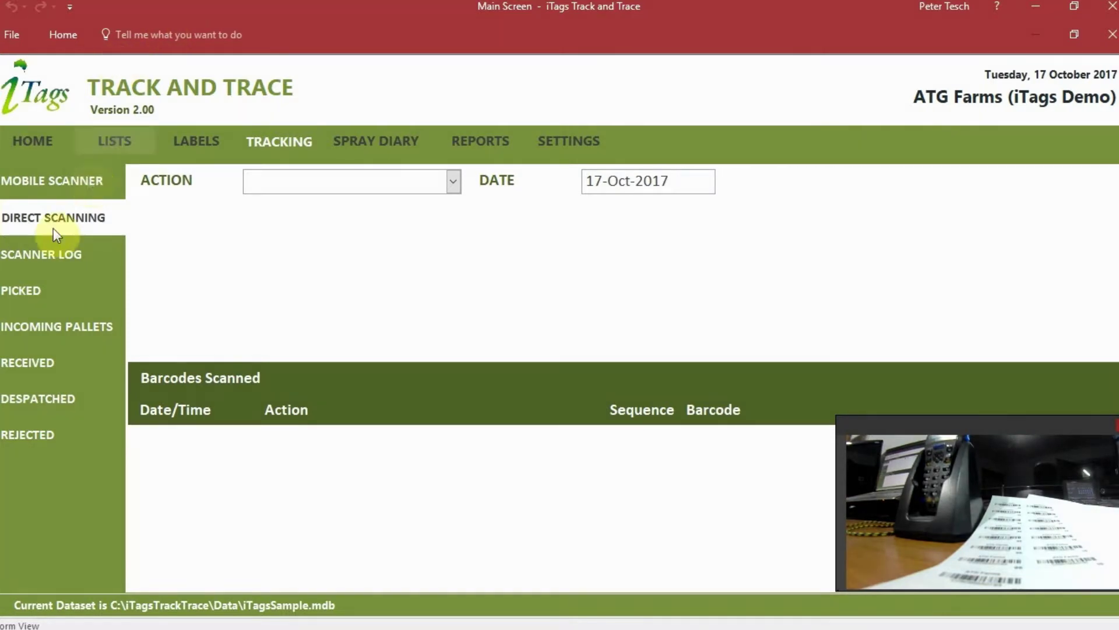
left_click(453, 182)
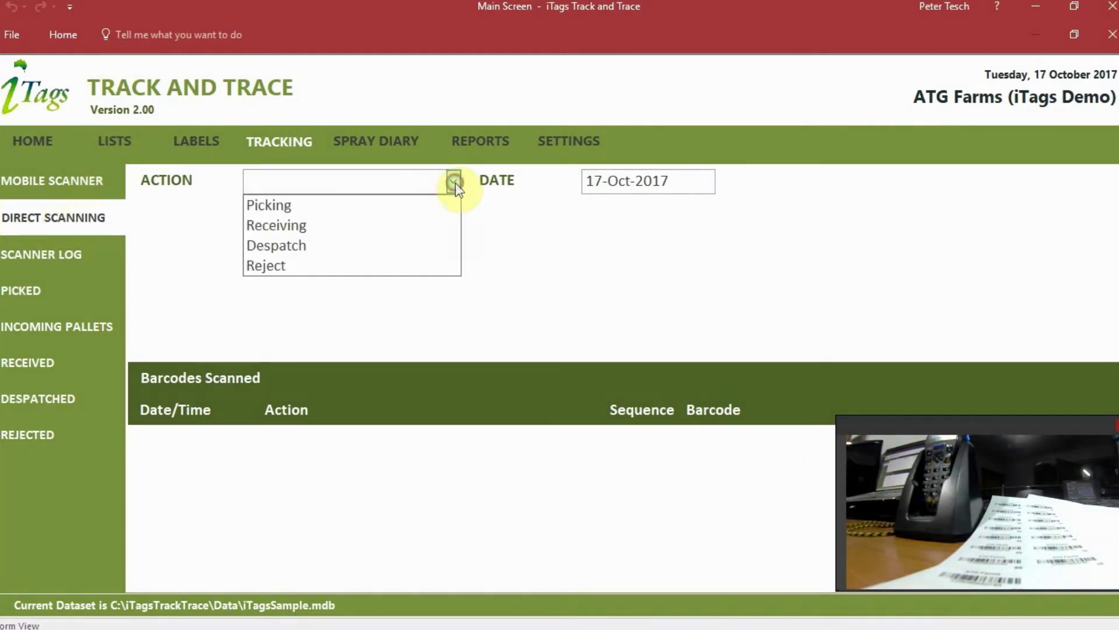
left_click(443, 201)
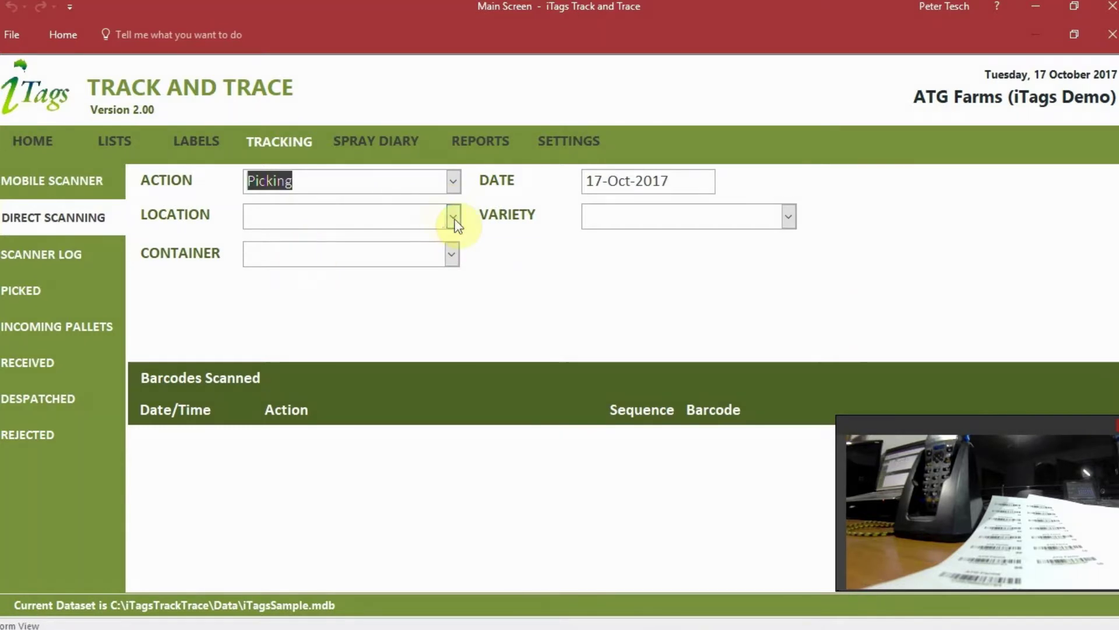
left_click(454, 217)
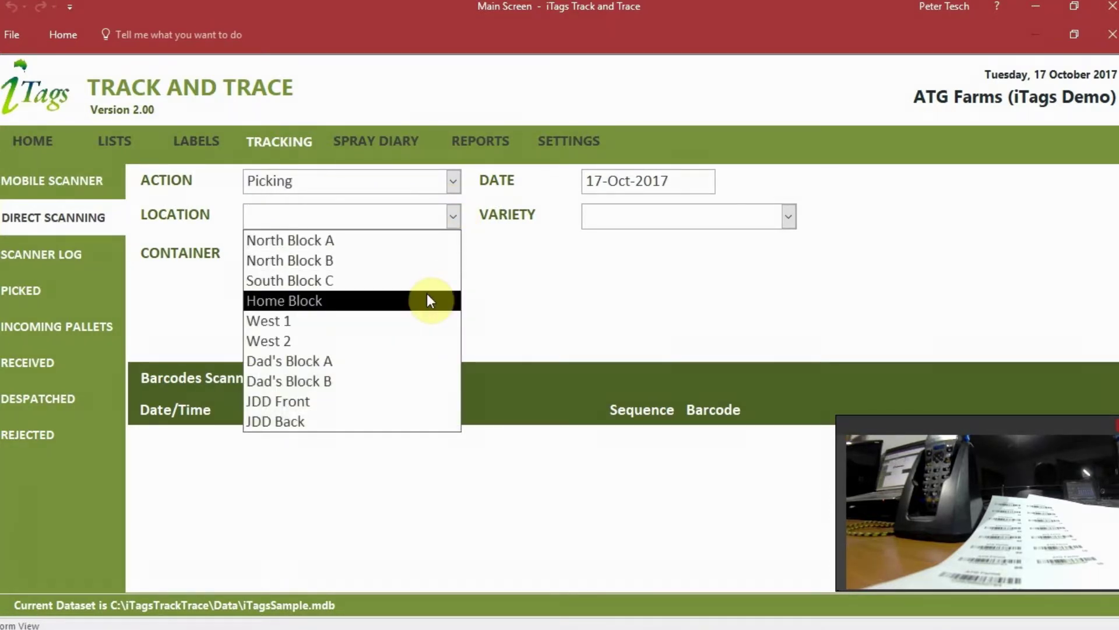
left_click(427, 281)
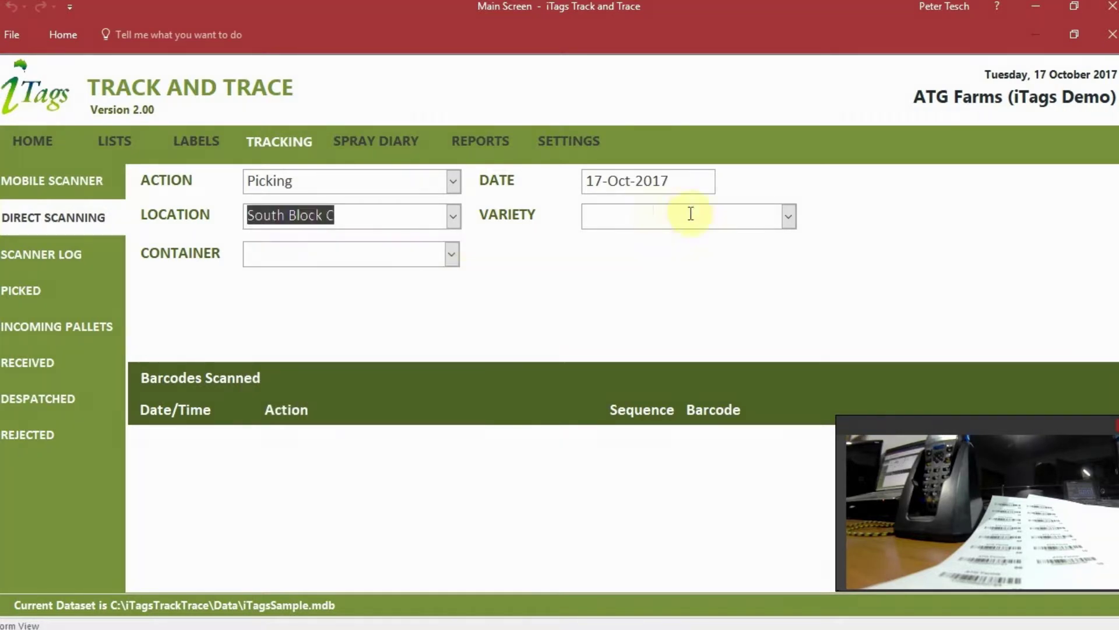
left_click(789, 217)
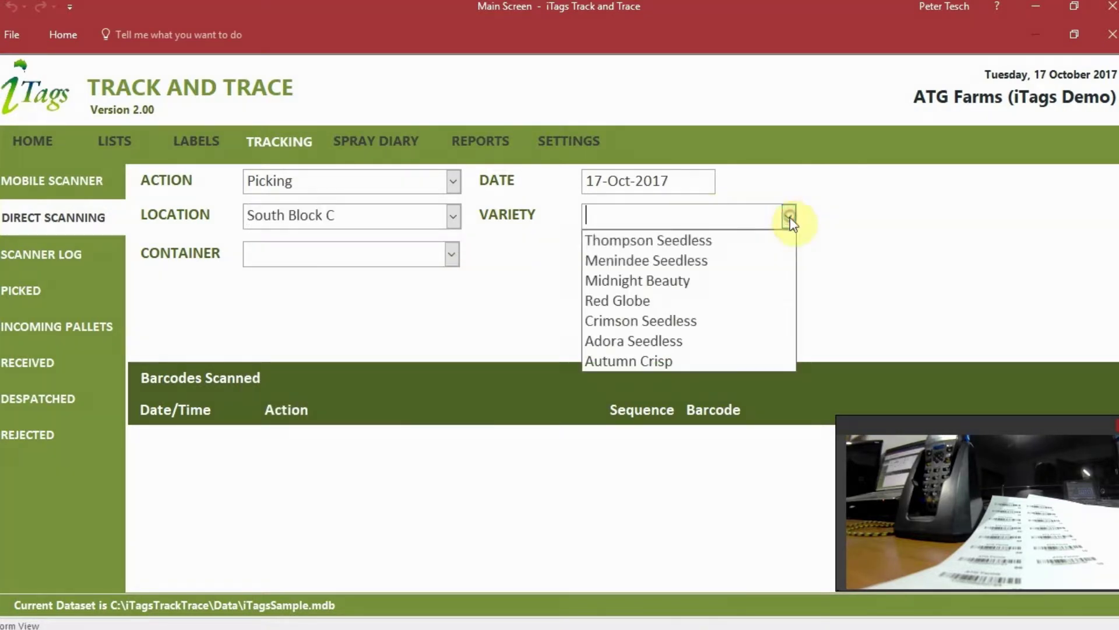
left_click(758, 261)
left_click(451, 255)
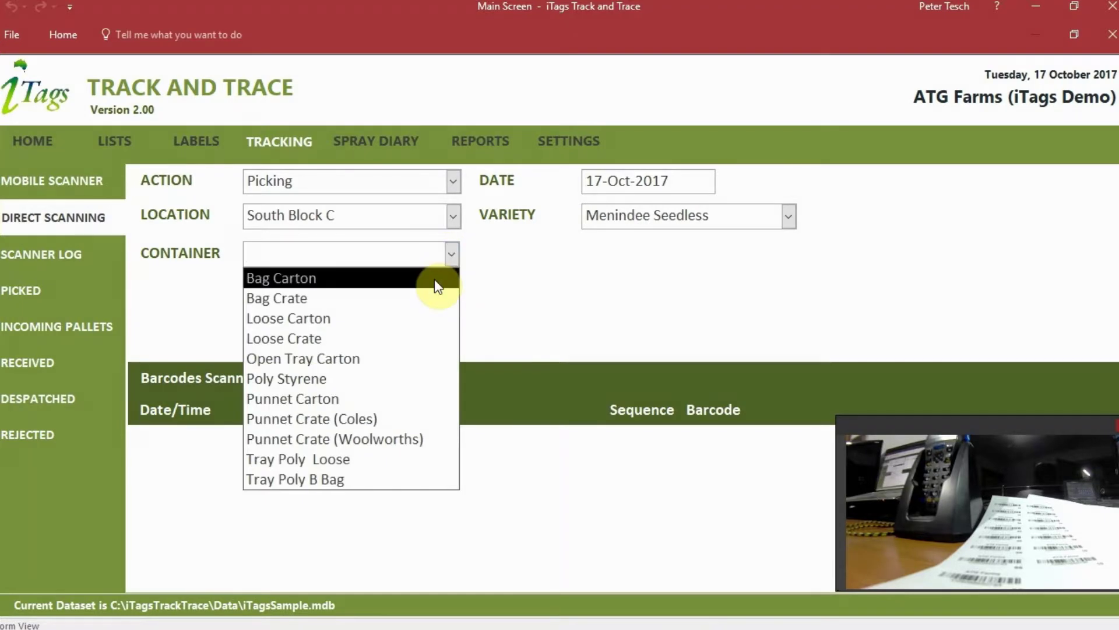
left_click(438, 285)
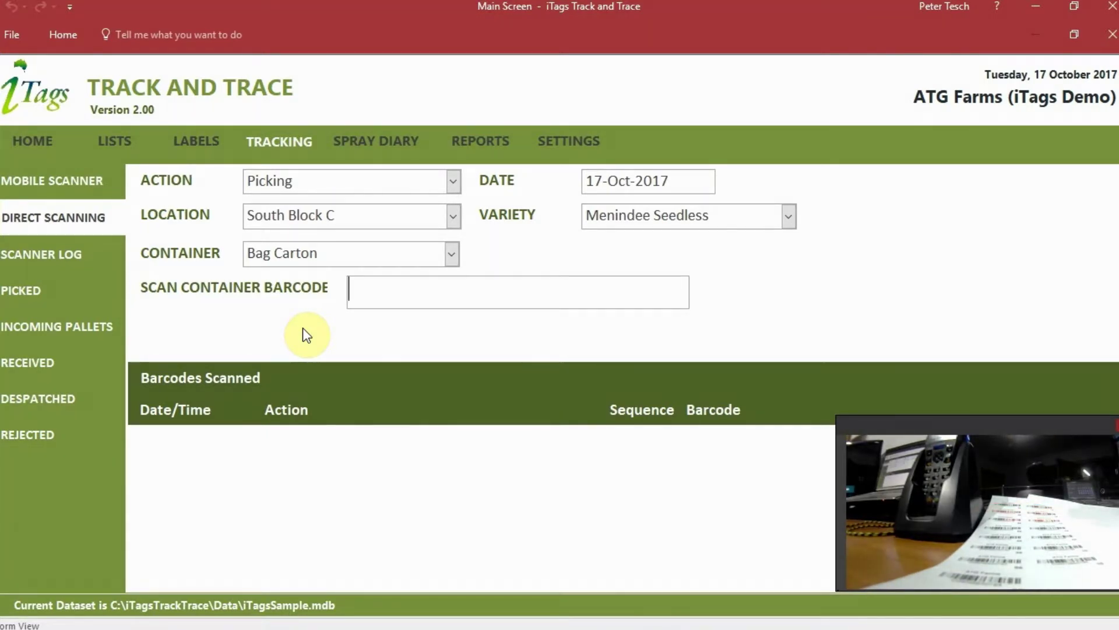
type("C09010650792")
key("Return")
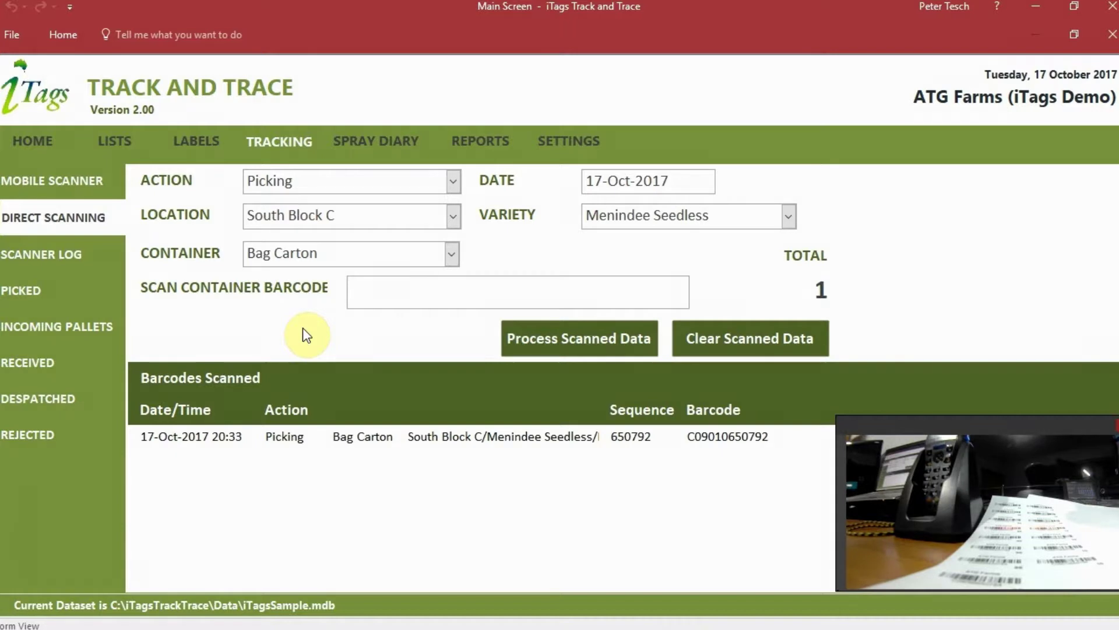
type("C09010650793")
key("Return")
type("C09010650794")
key("Return")
type("C09010650795")
key("Return")
type("C09010650796")
key("Return")
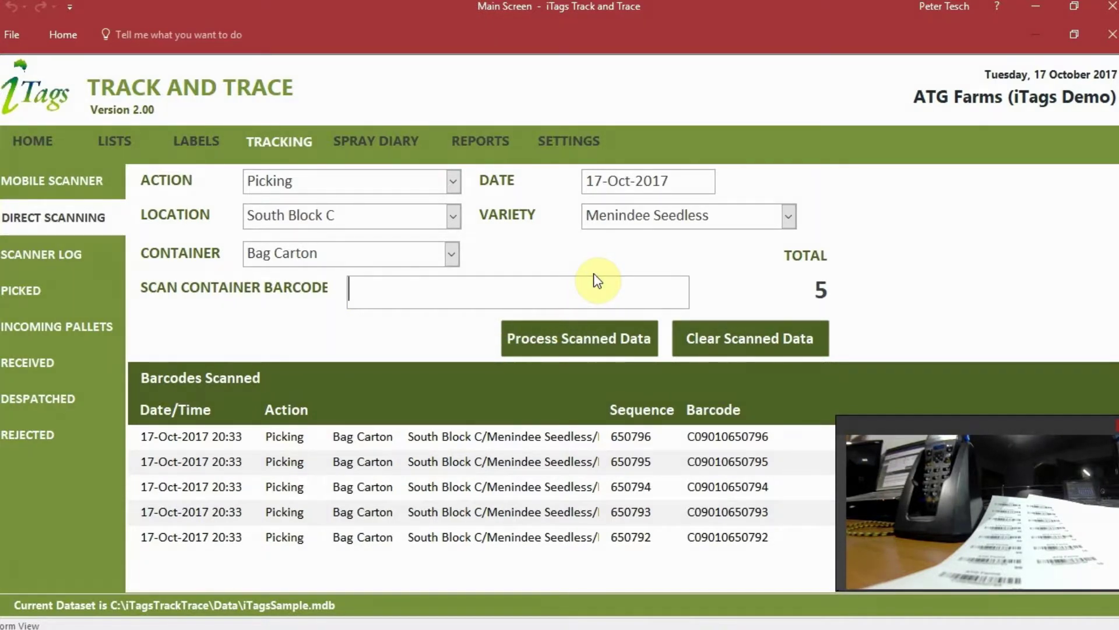
- Process the scanned picking data into the system
left_click(628, 341)
left_click(597, 381)
left_click(632, 384)
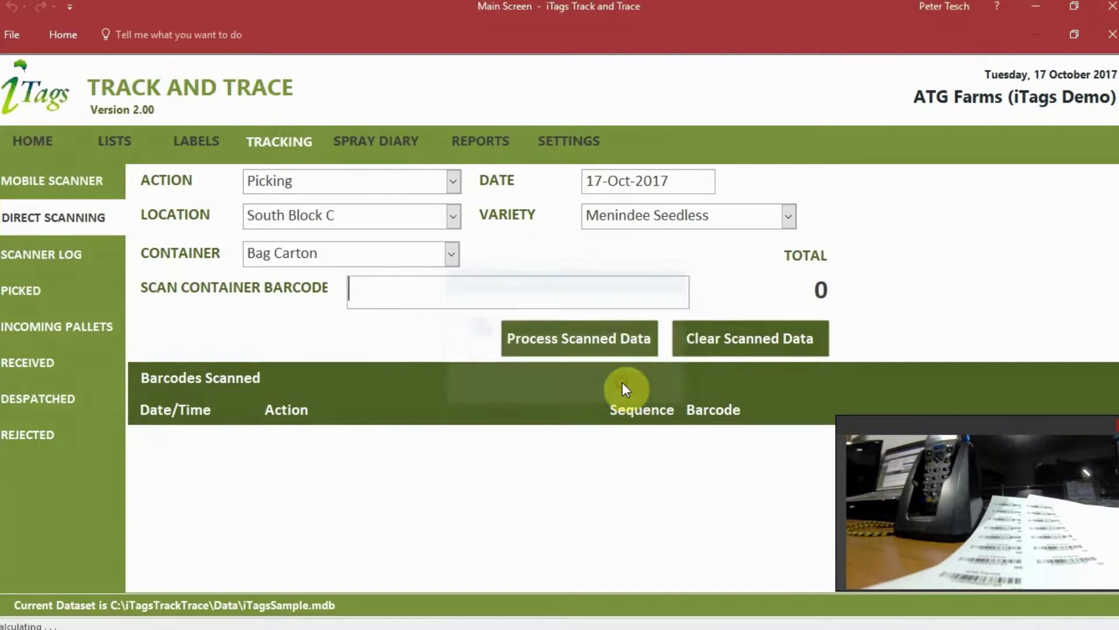
- Set up direct scanning for Receiving into storage Coolroom 1
left_click(453, 181)
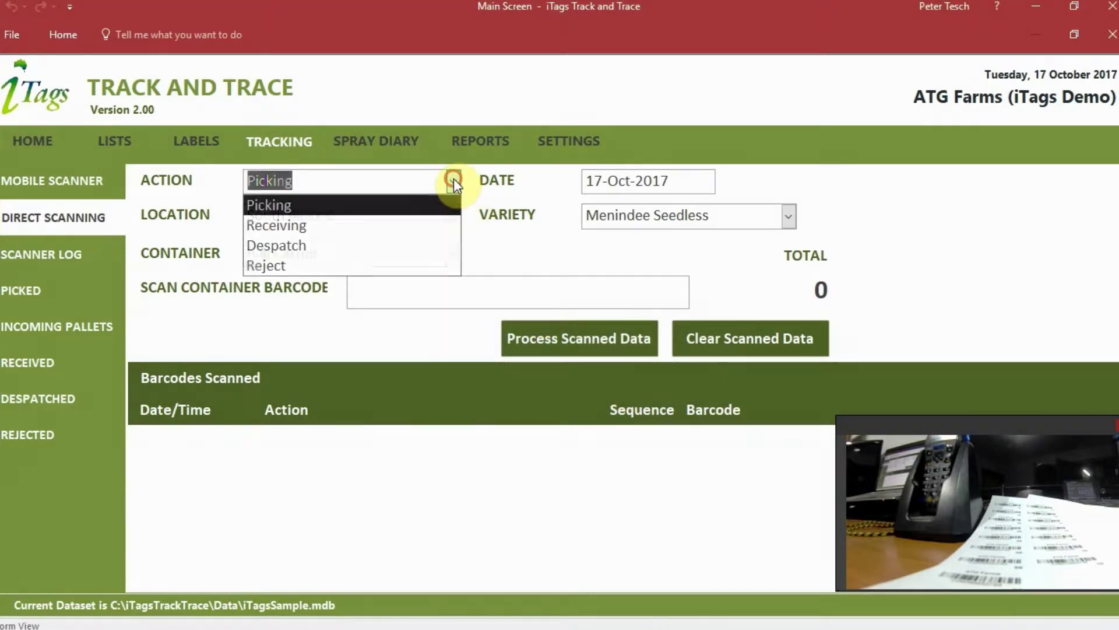
left_click(441, 220)
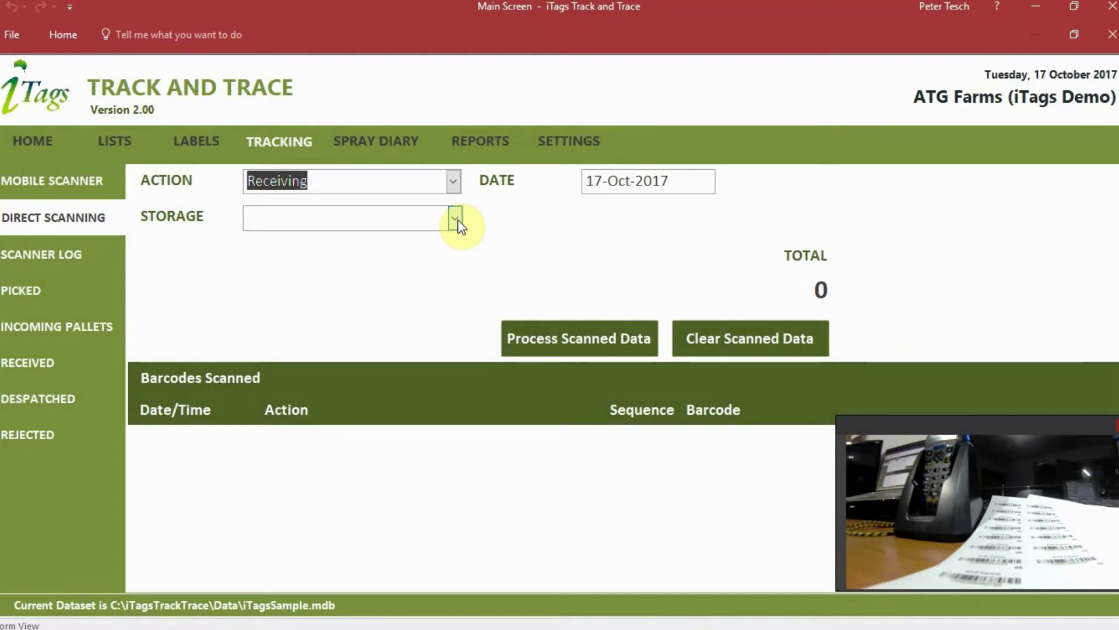
left_click(457, 219)
key("Down")
key("Return")
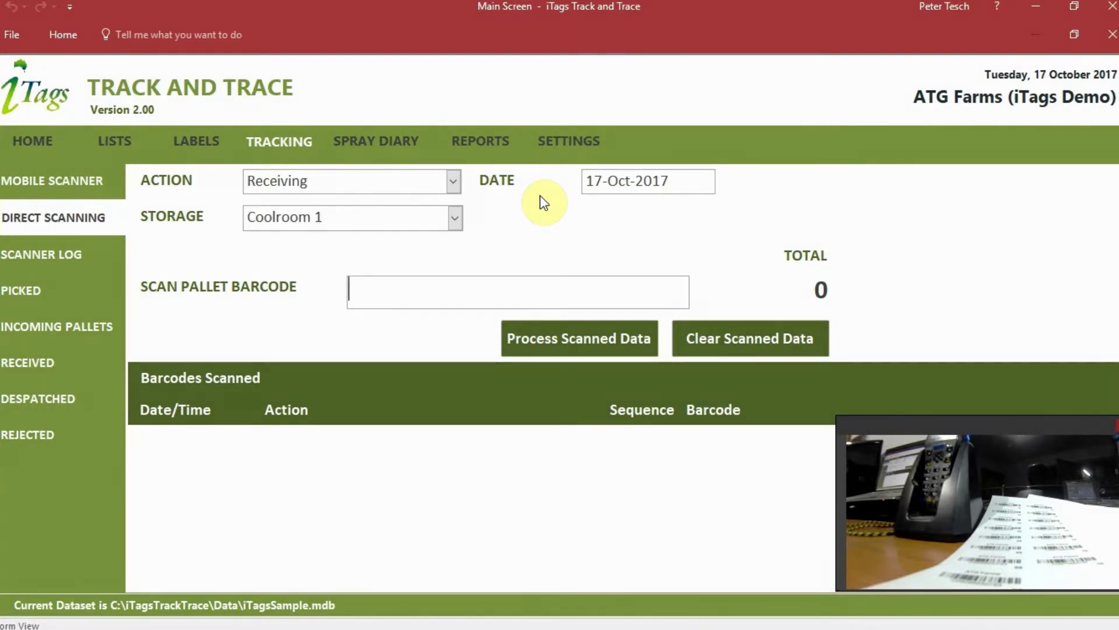
type("P090BCRAT0207860035200")
key("Return")
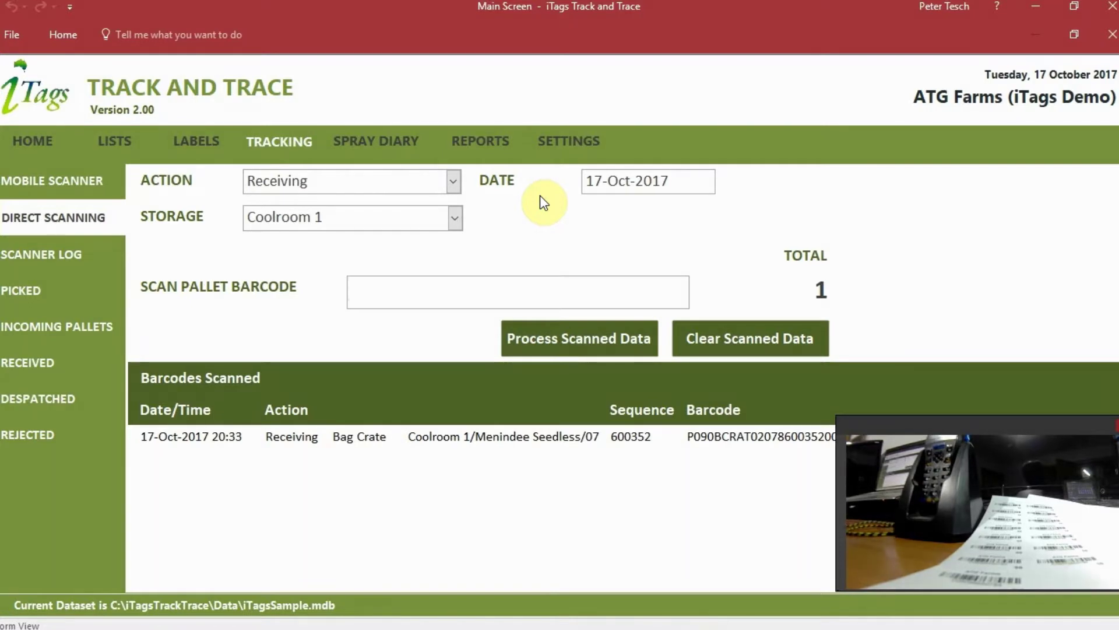
left_click(611, 338)
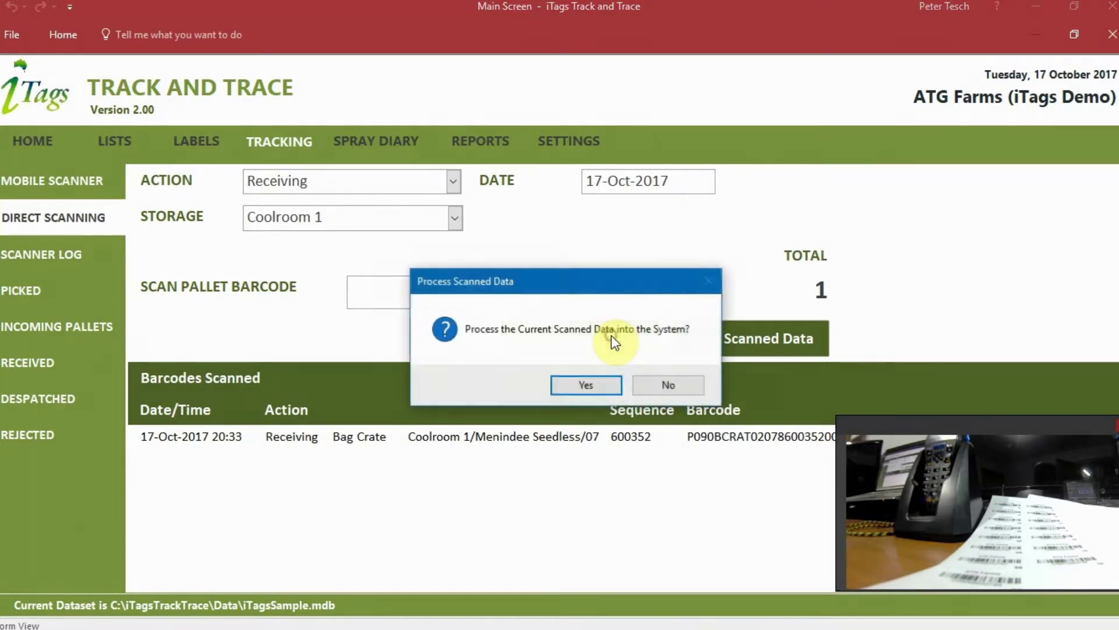
left_click(607, 376)
left_click(607, 382)
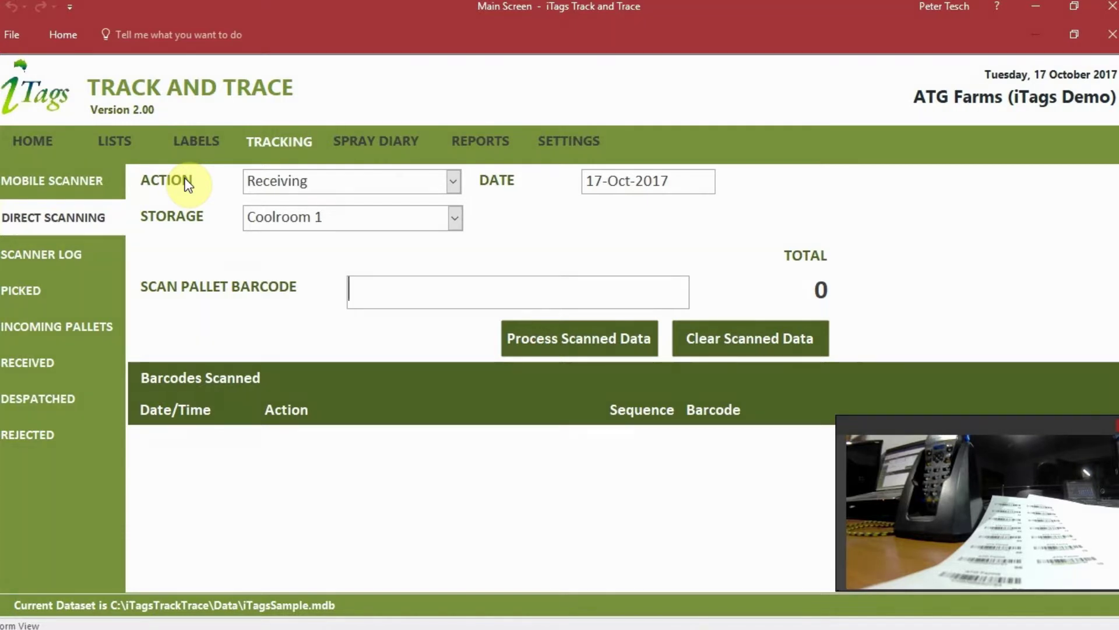
- Retrieve the data from the Denso mobile scanner and process file 00921946.TXT
left_click(86, 178)
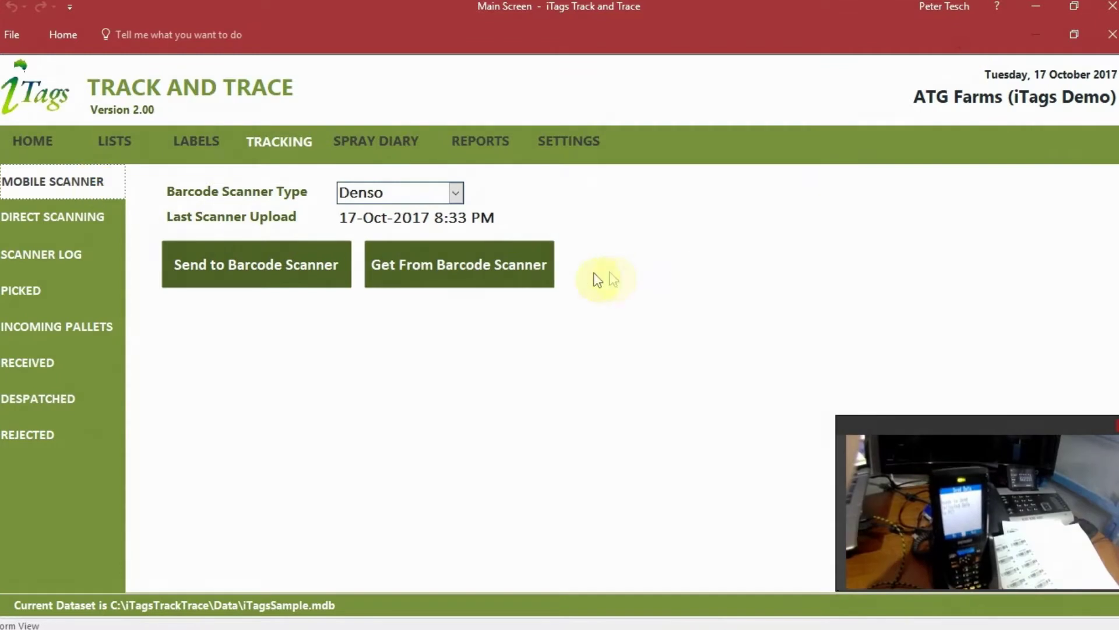
left_click(512, 276)
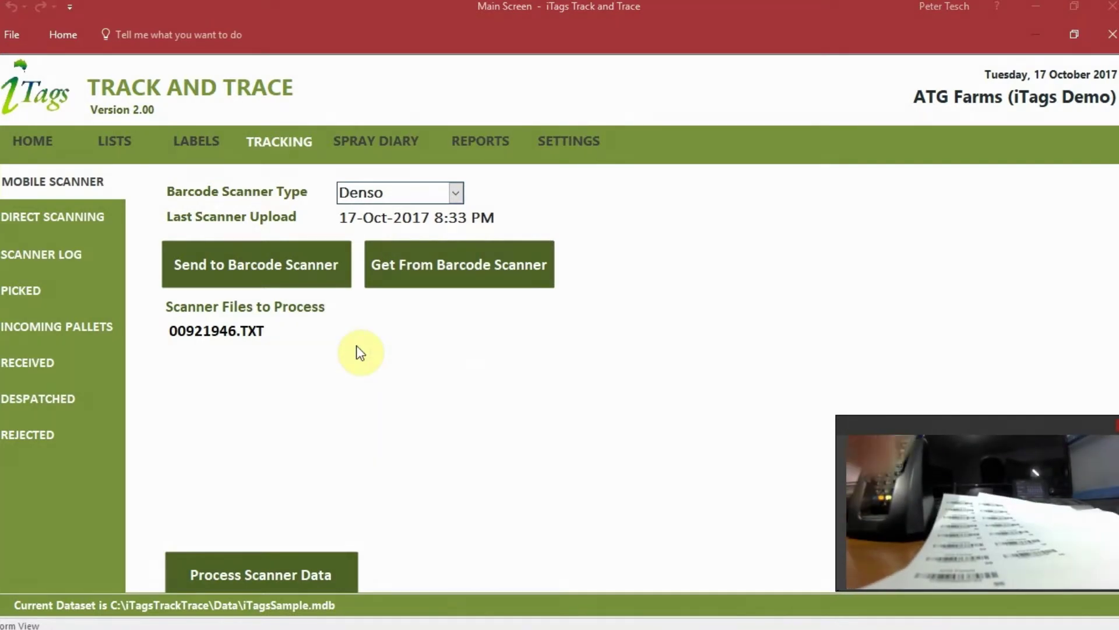
left_click(283, 572)
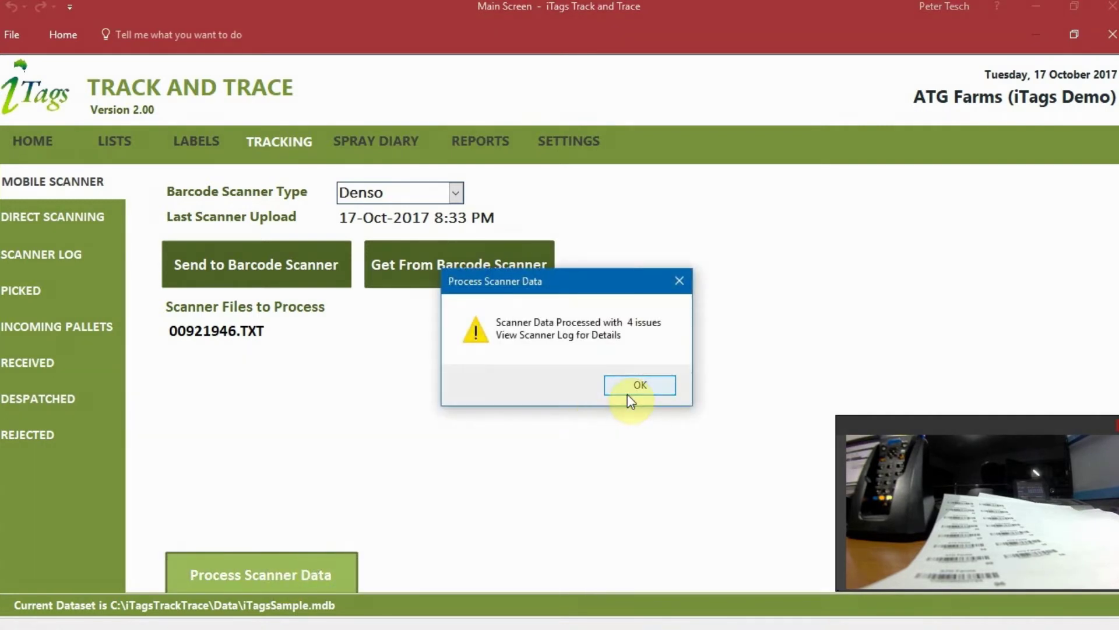
left_click(627, 389)
- Review the scanner log and the individual Bag Carton picks of 17-Oct-2017 under contractor ATG Farms
left_click(87, 262)
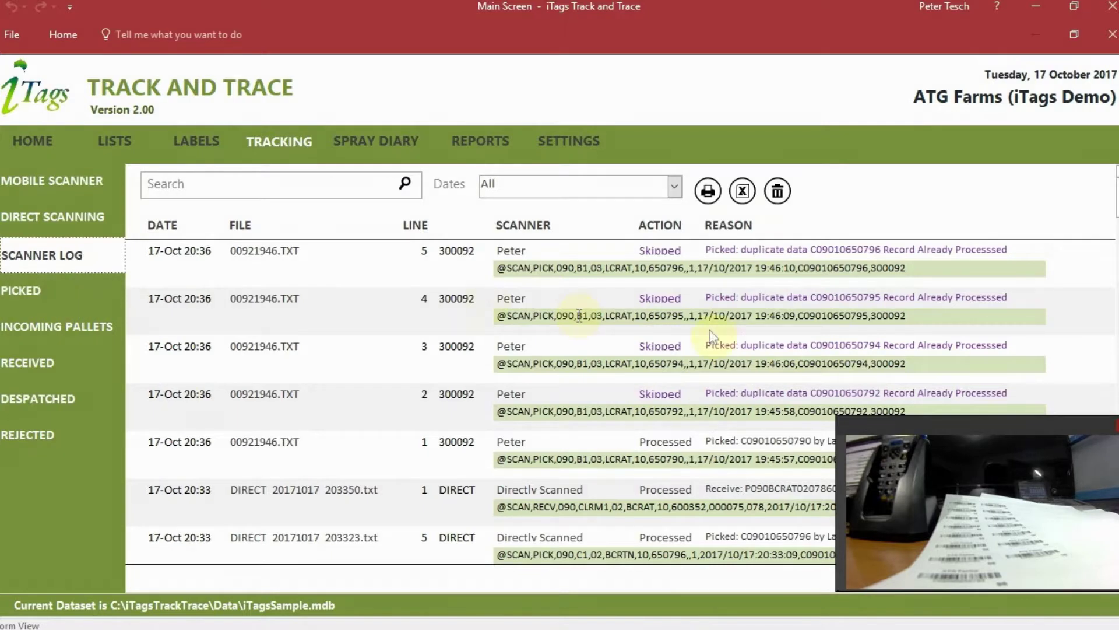
left_click(45, 297)
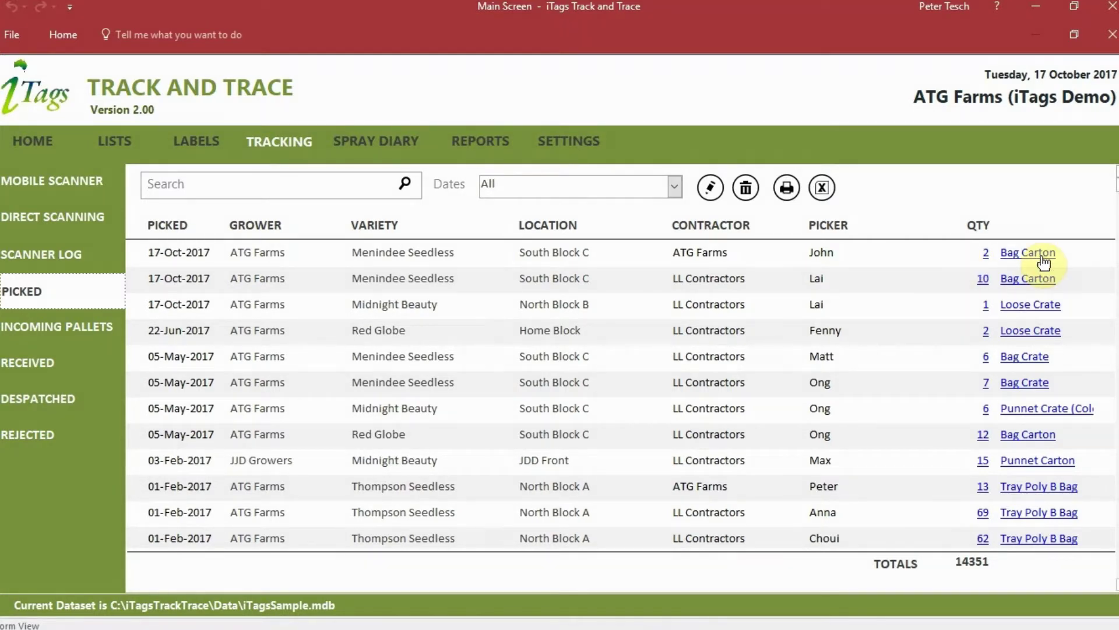
left_click(986, 252)
left_click(153, 185)
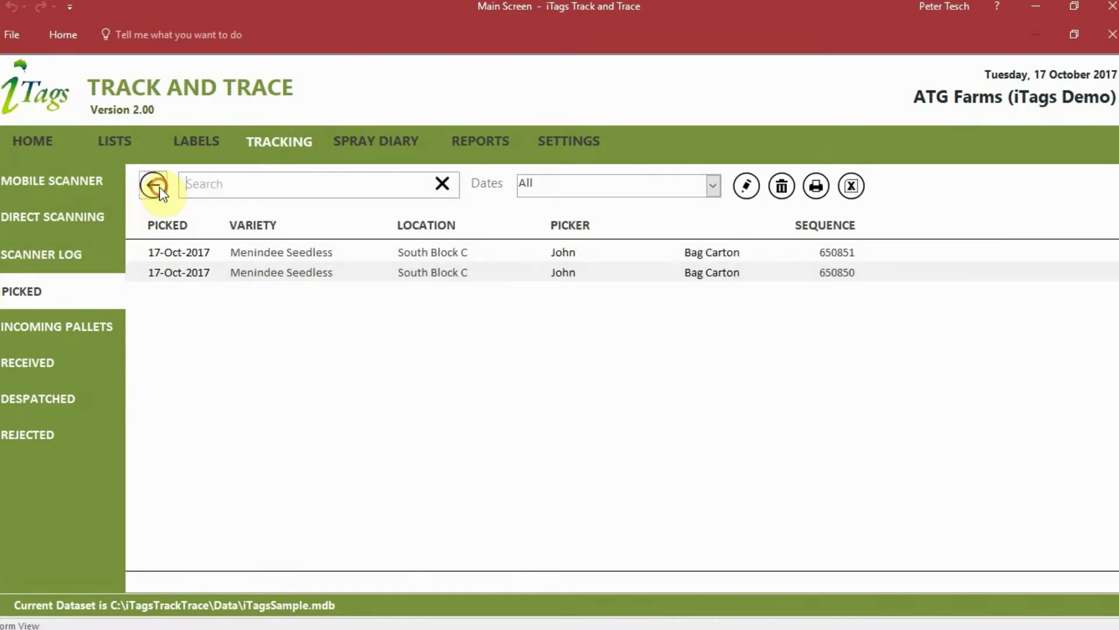
- Review the tracking records for incoming, received, despatched and rejected items
left_click(97, 331)
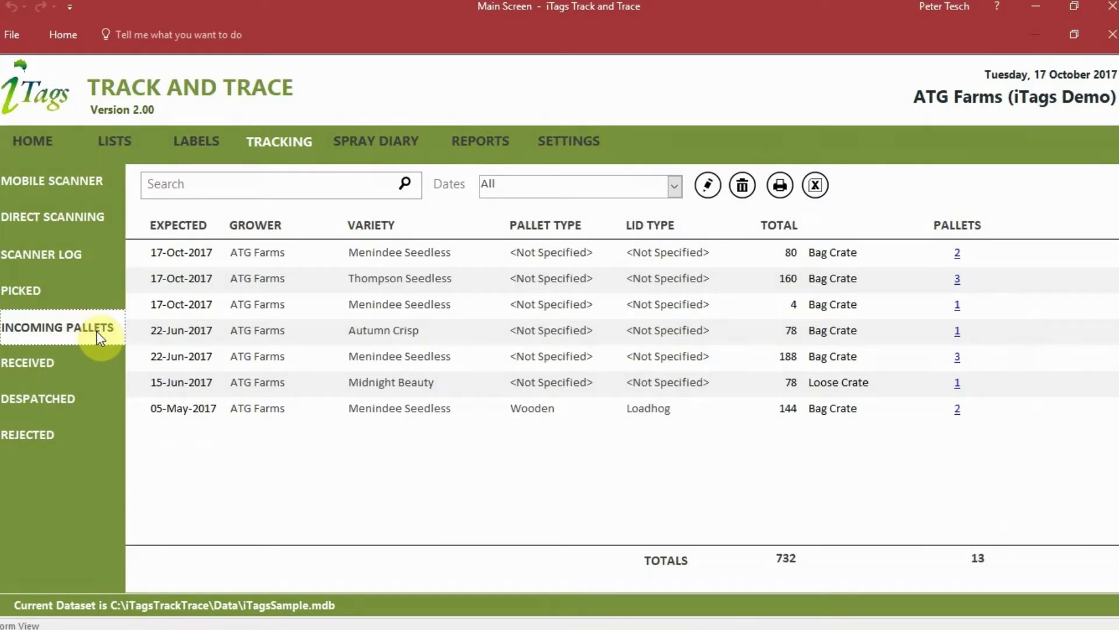
left_click(89, 357)
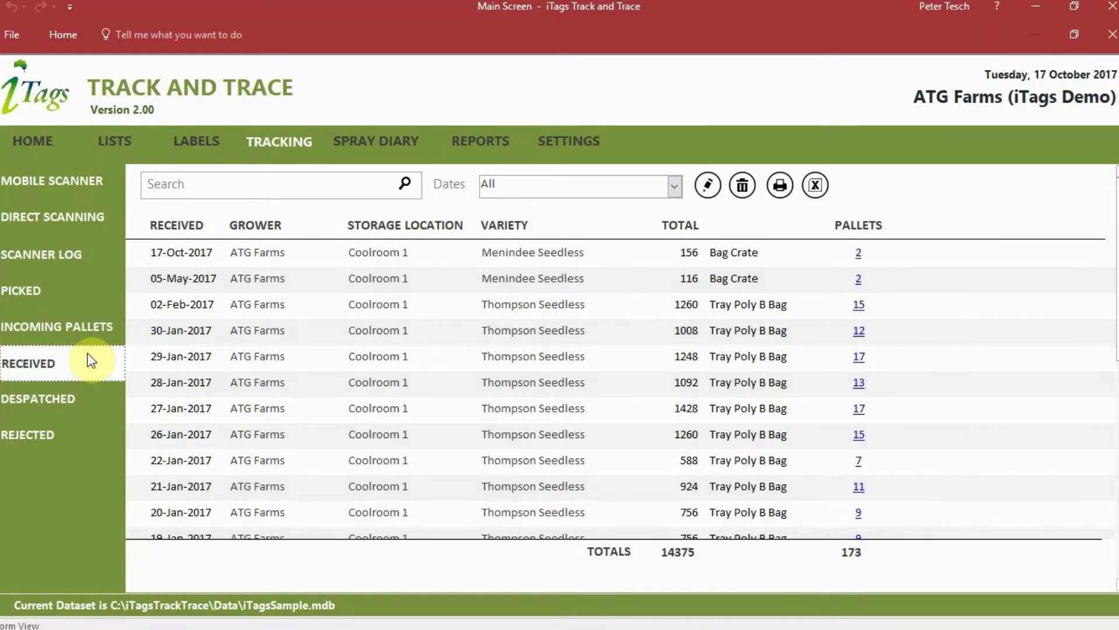
left_click(88, 399)
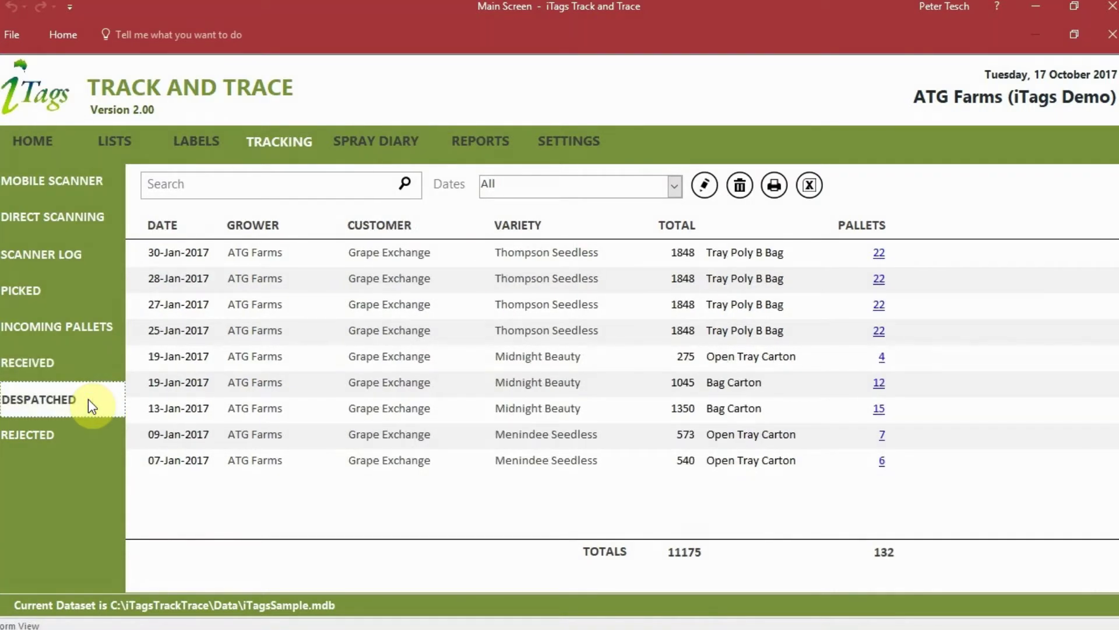
left_click(79, 434)
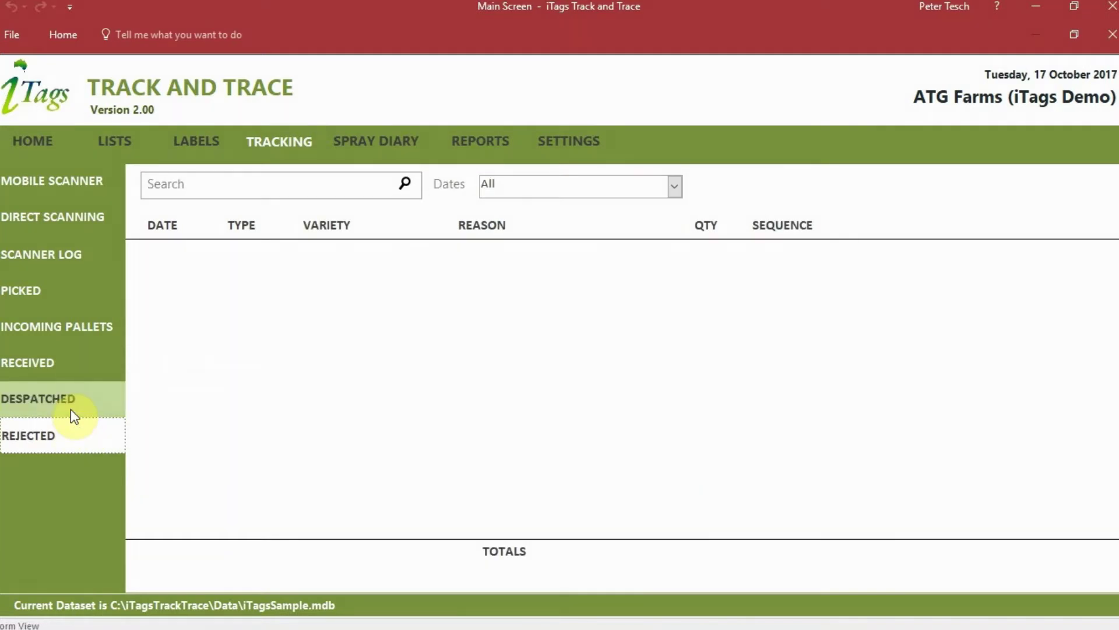
left_click(72, 409)
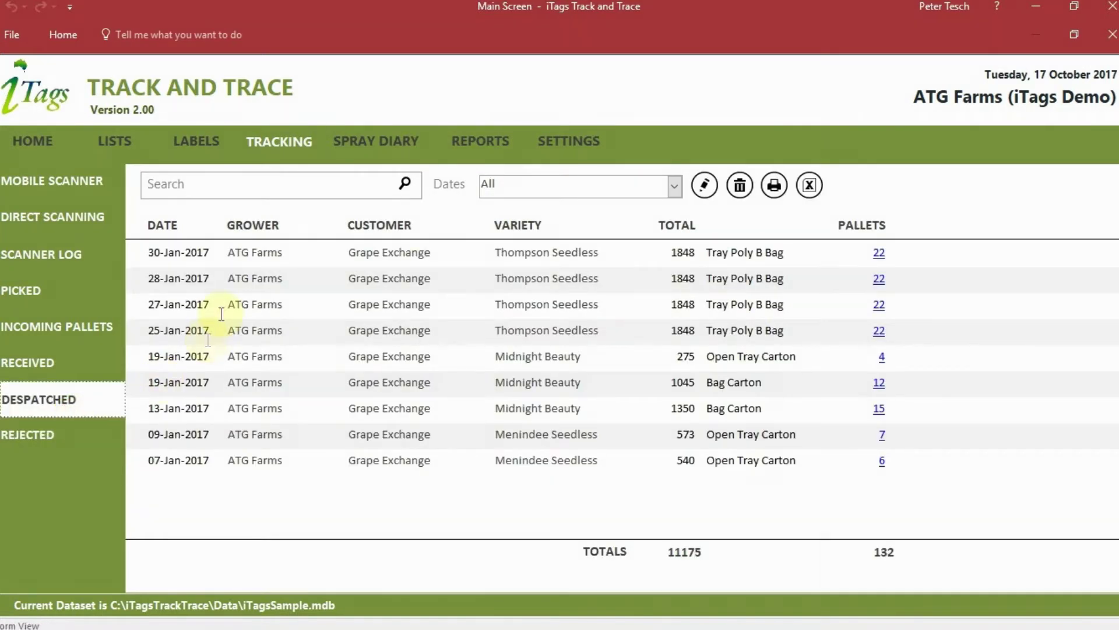
- Search the received records for "men" and view the individual pallets received on 07-Jan-2017
left_click(81, 362)
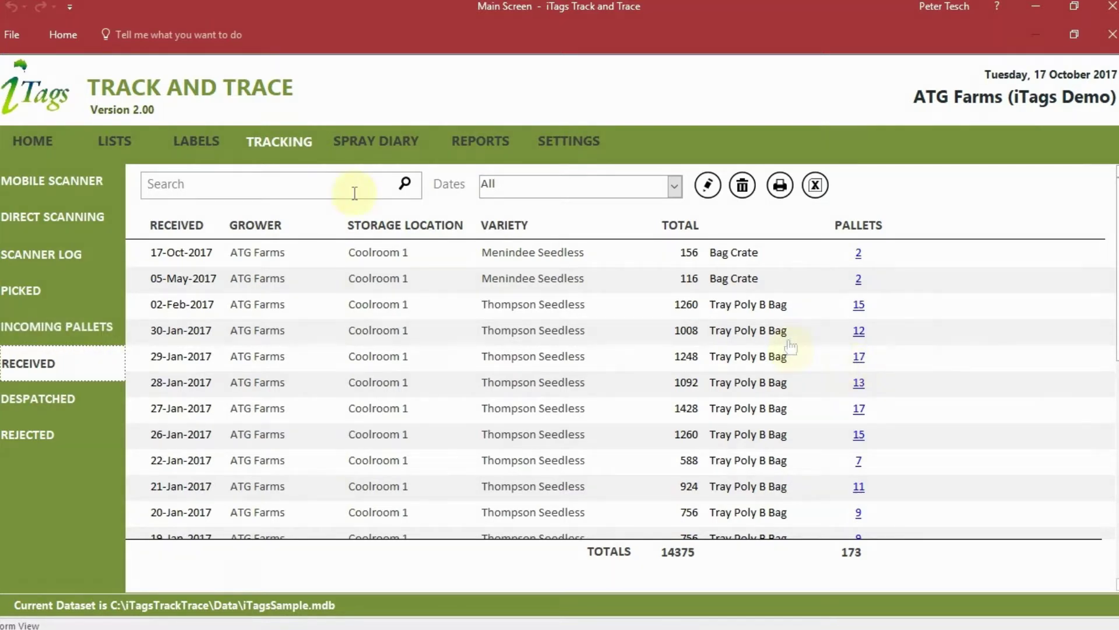
left_click(302, 192)
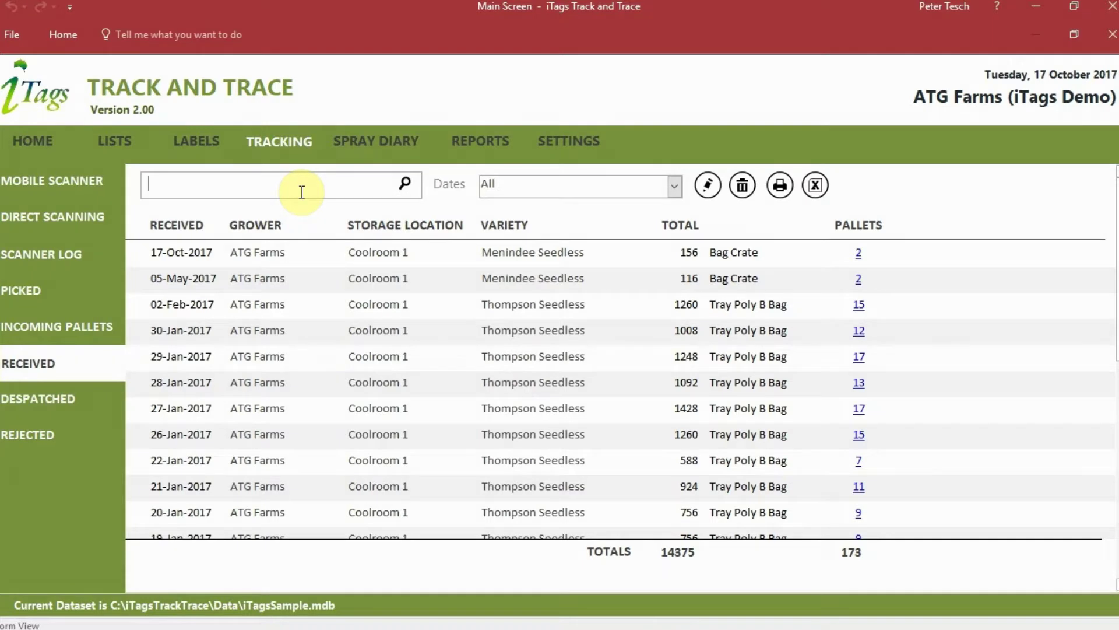
type("men")
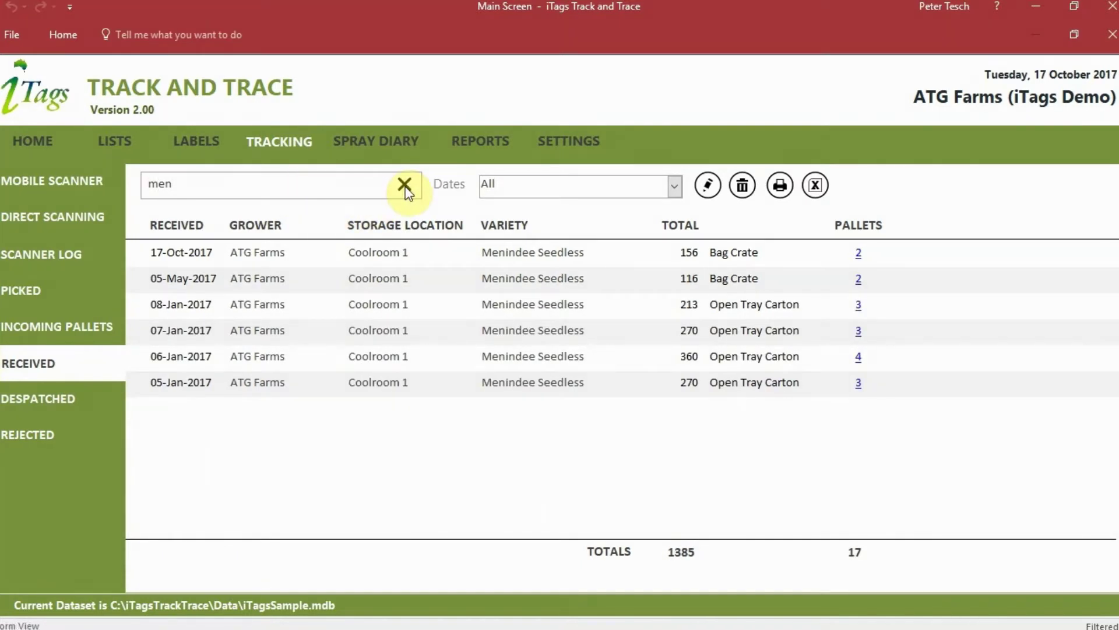
left_click(859, 330)
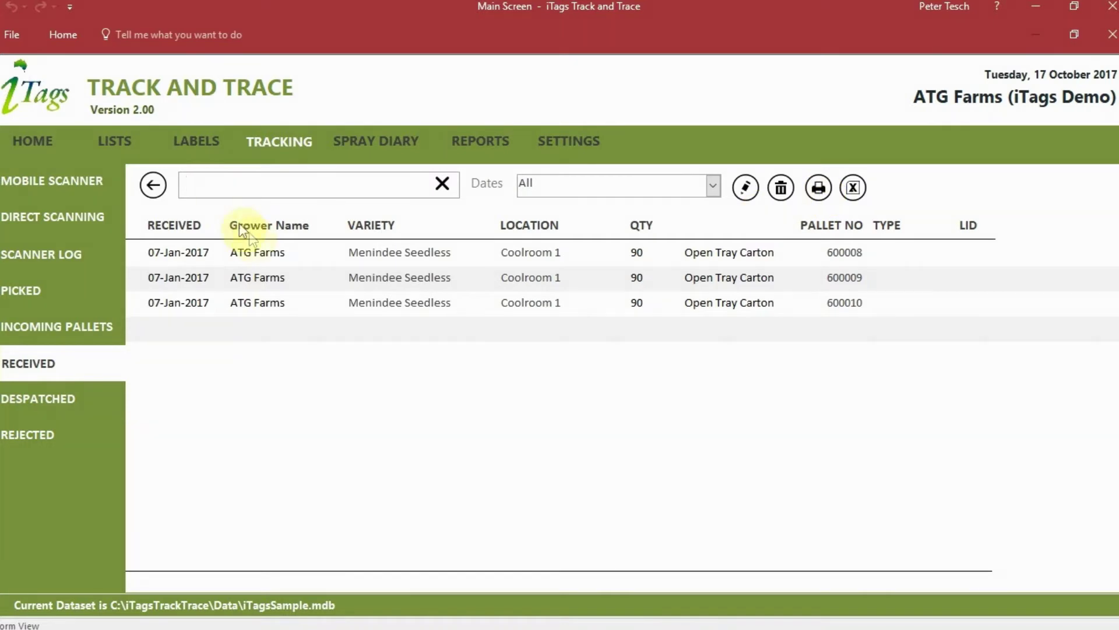
left_click(154, 185)
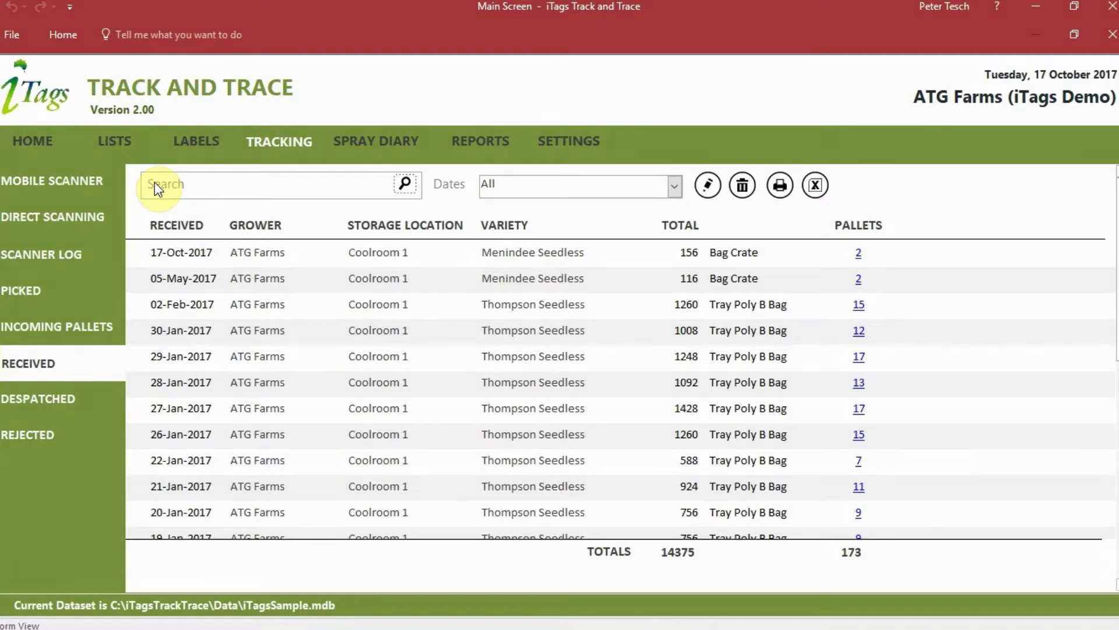
- Check the overall summary and browse the reports available in the Tracking-Received report group
left_click(44, 151)
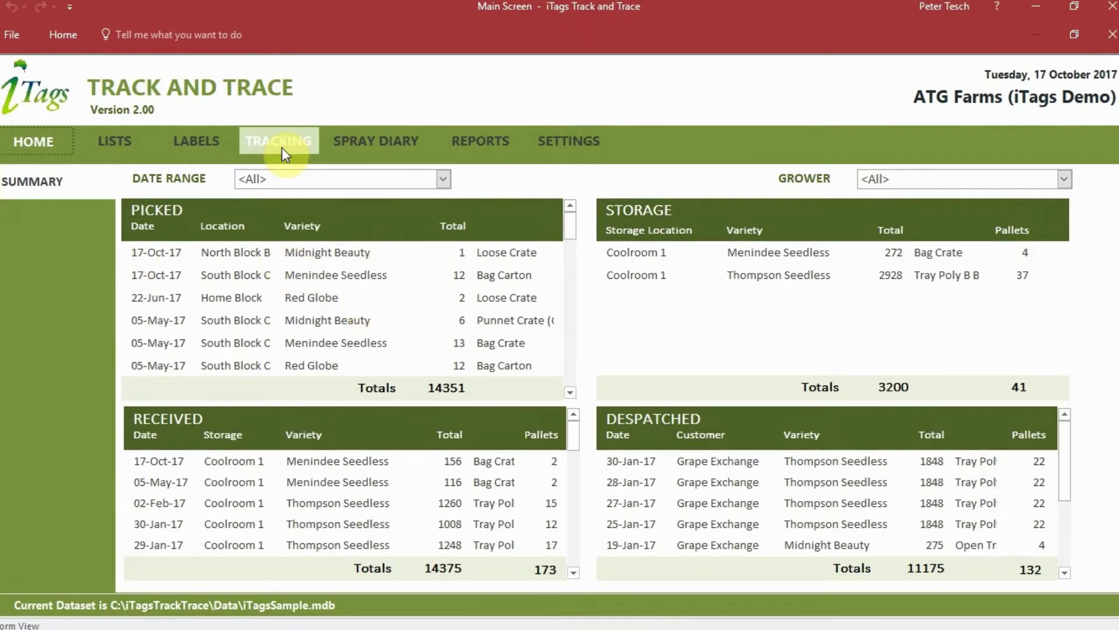
left_click(485, 149)
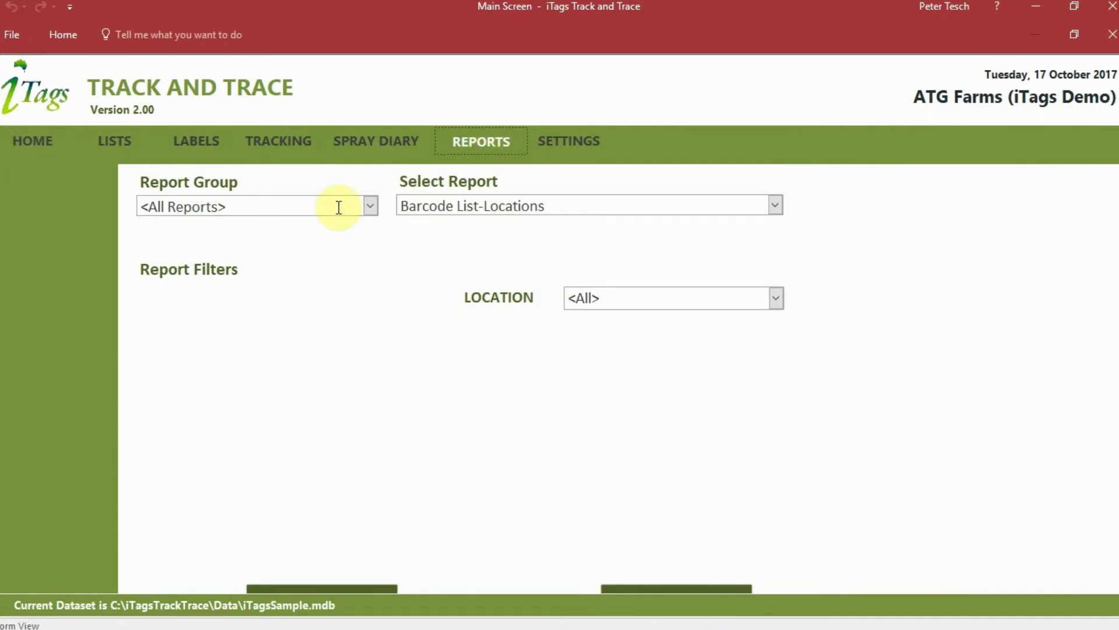
left_click(775, 205)
left_click(781, 205)
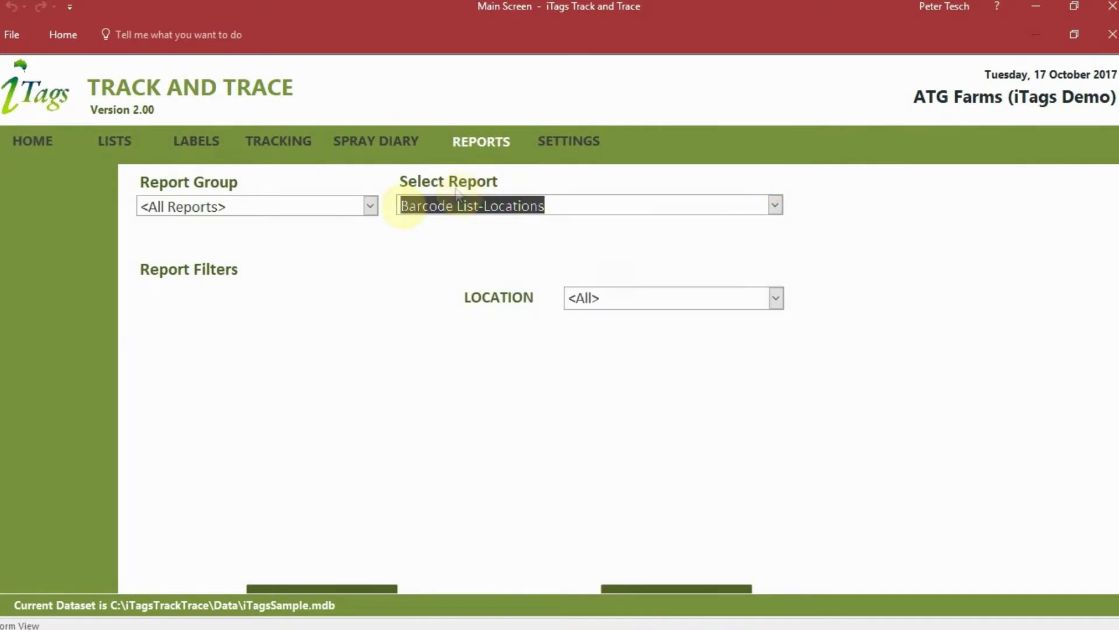
left_click(369, 206)
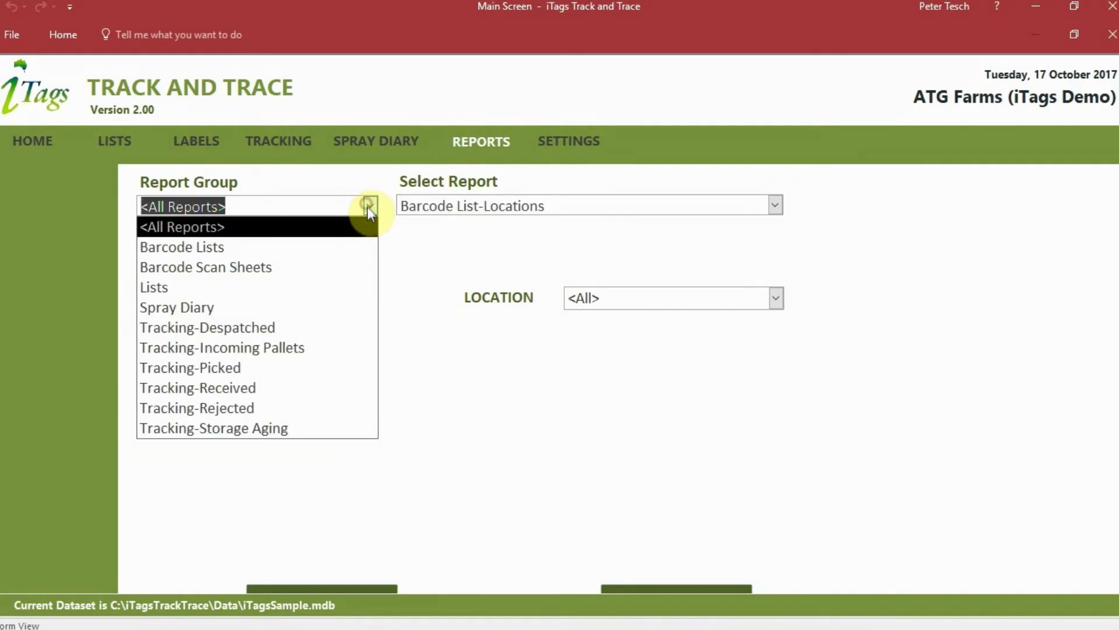
left_click(325, 387)
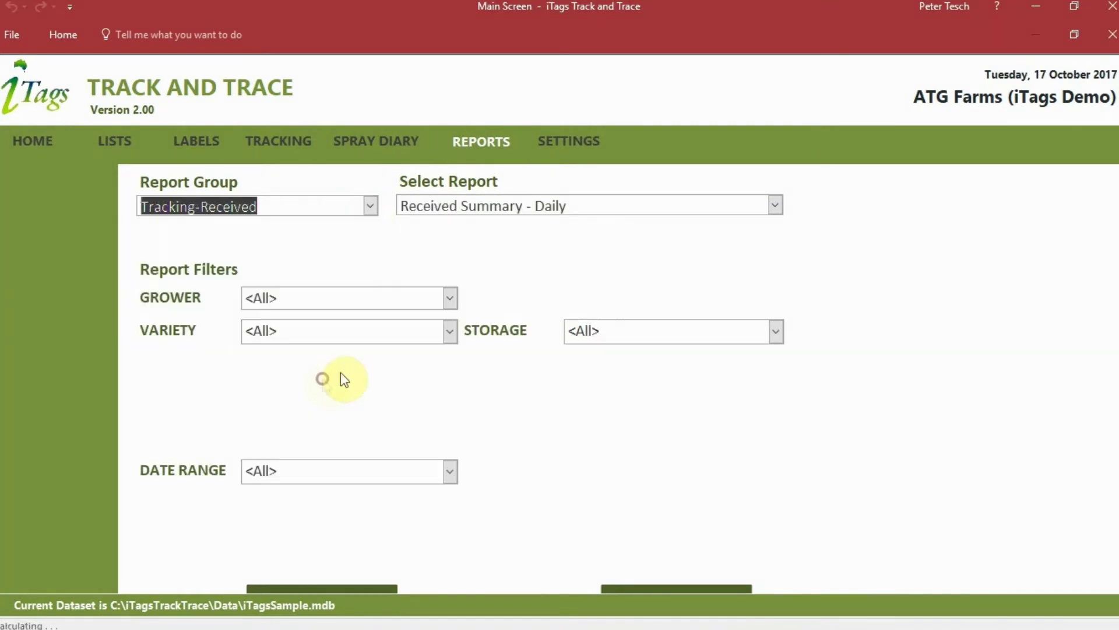
left_click(776, 206)
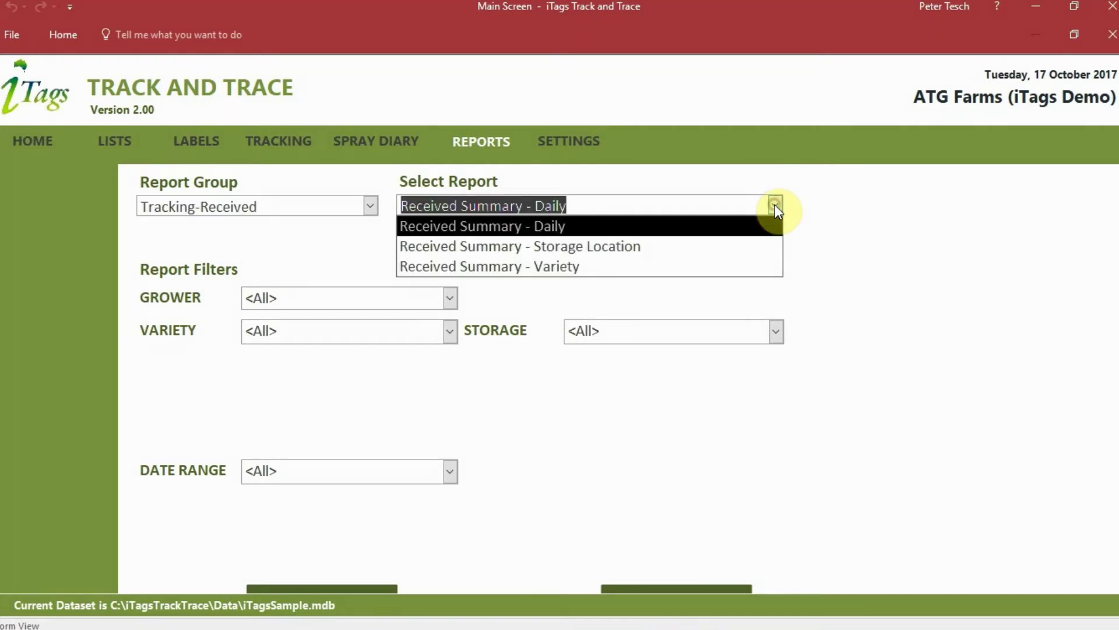
left_click(831, 206)
- Preview the Picking Summary - Daily report from the Tracking-Picked group with all contractors included
left_click(370, 210)
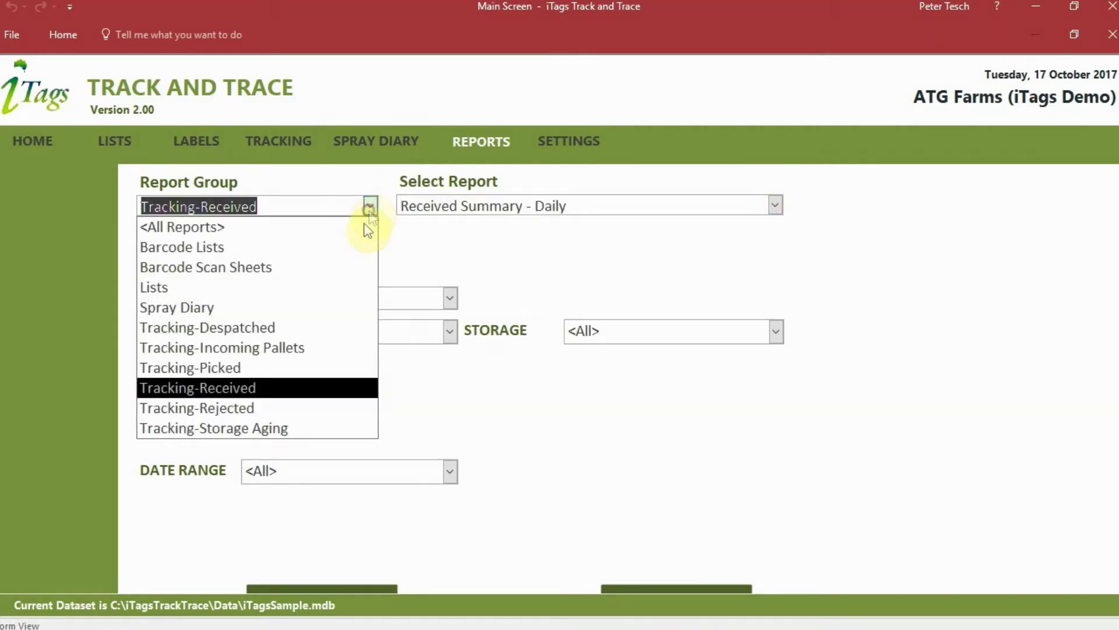
left_click(322, 375)
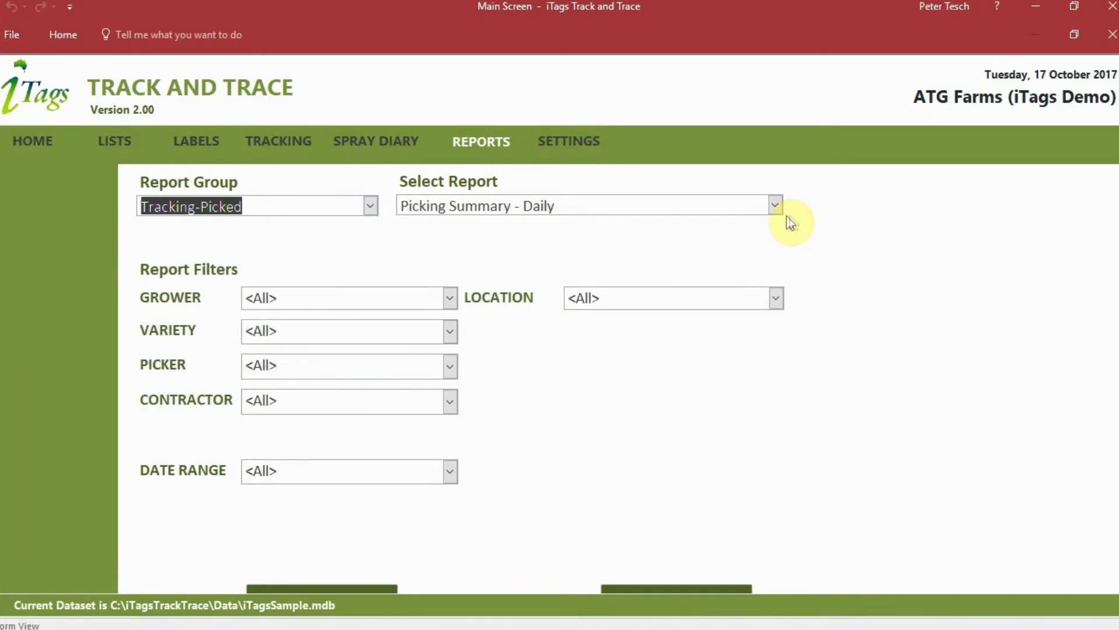
left_click(451, 401)
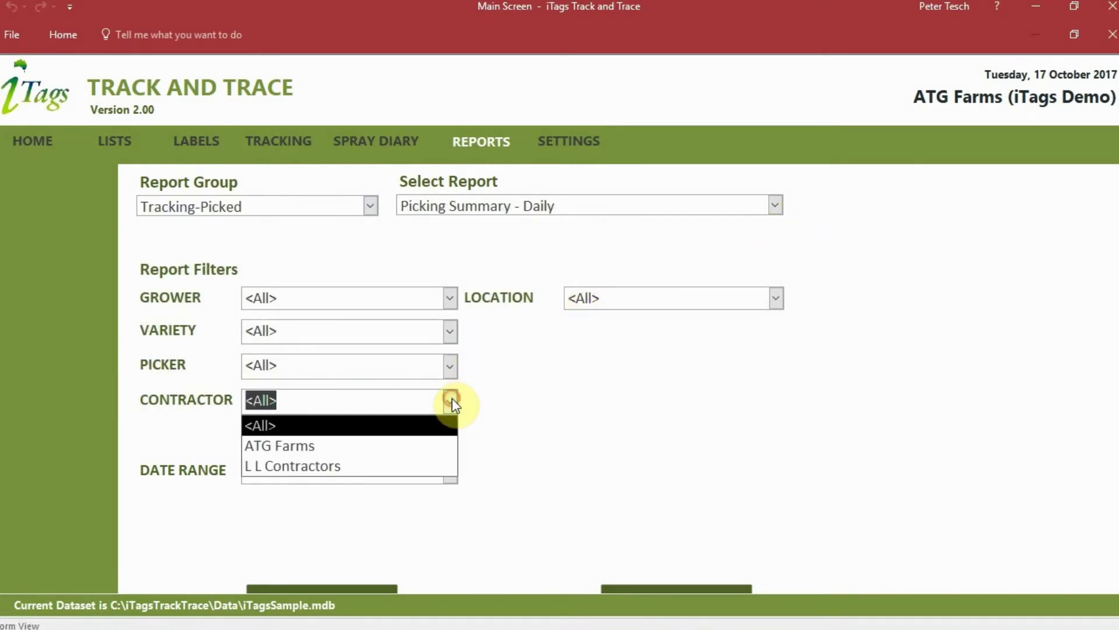
left_click(452, 398)
left_click(677, 589)
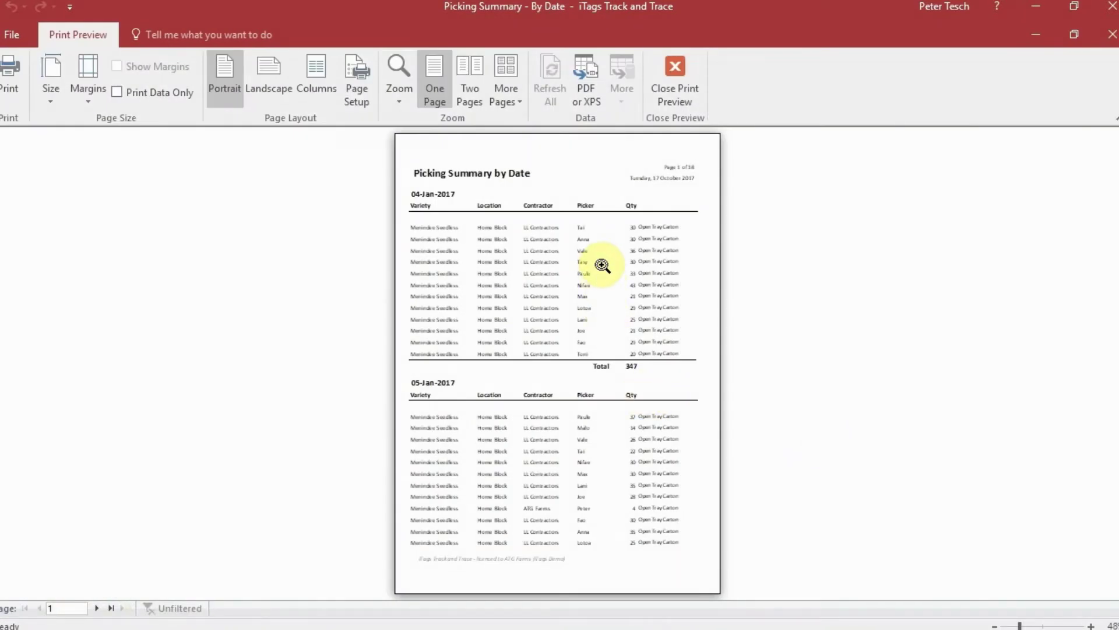
- Examine the Picking Summary by Date preview up close, close it, and return to the overall summary
left_click(573, 266)
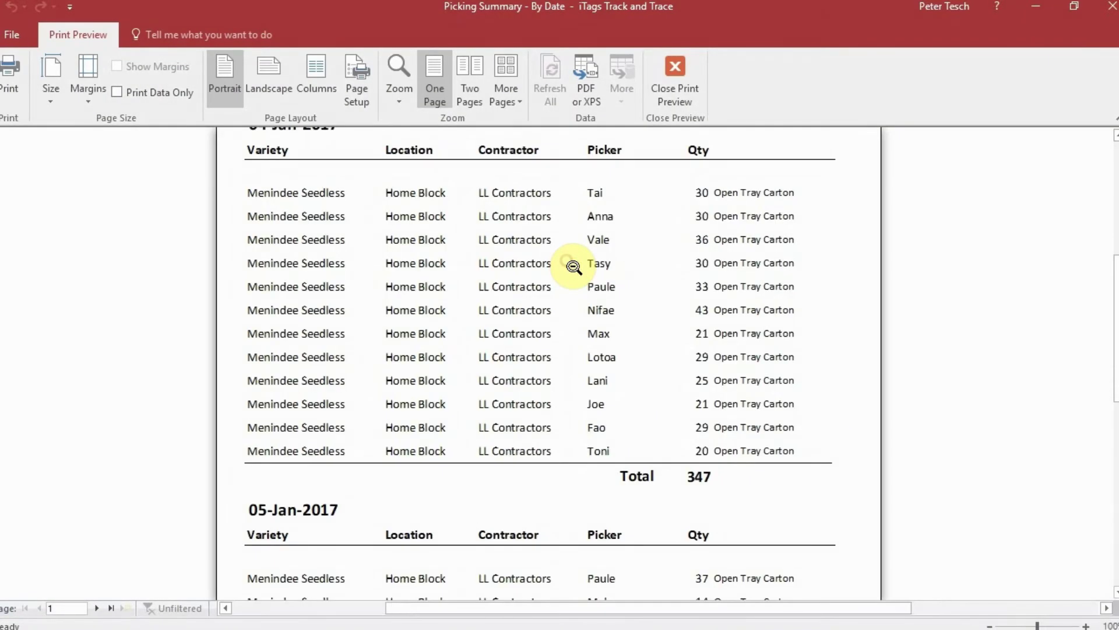
left_click(679, 89)
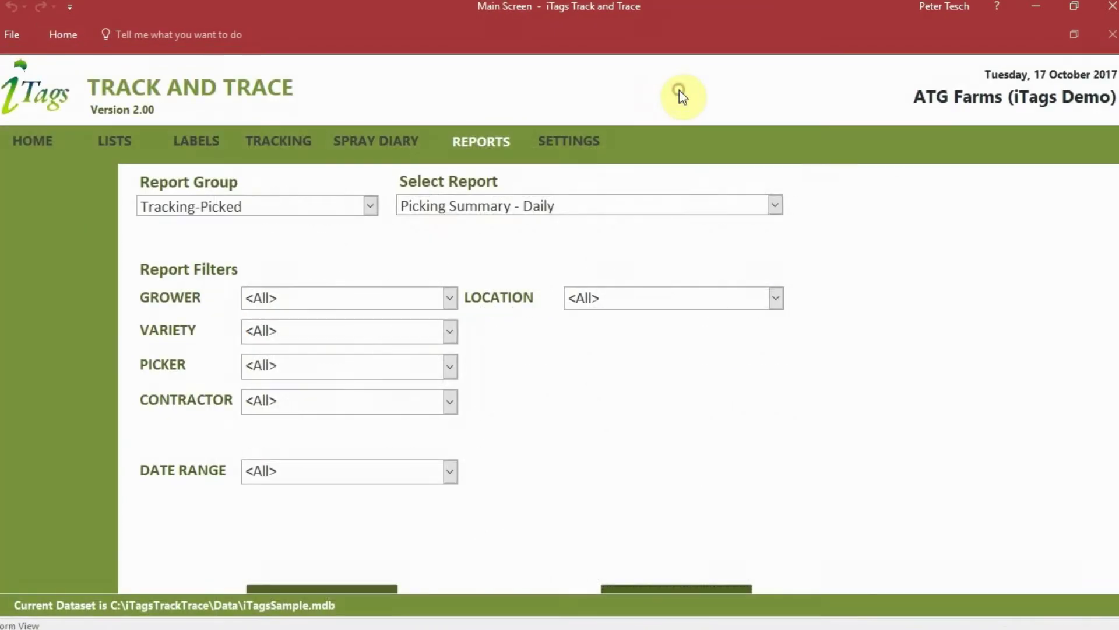
left_click(55, 145)
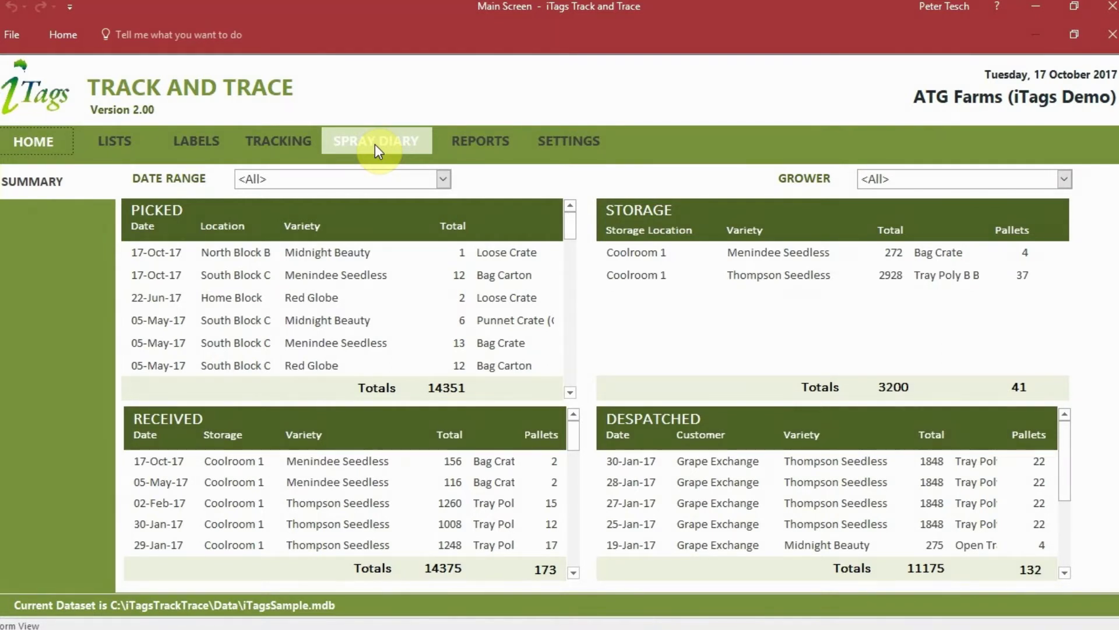
- Review the spray diary's entry form and its lists of chemicals, problems targeted and spray reasons
left_click(375, 145)
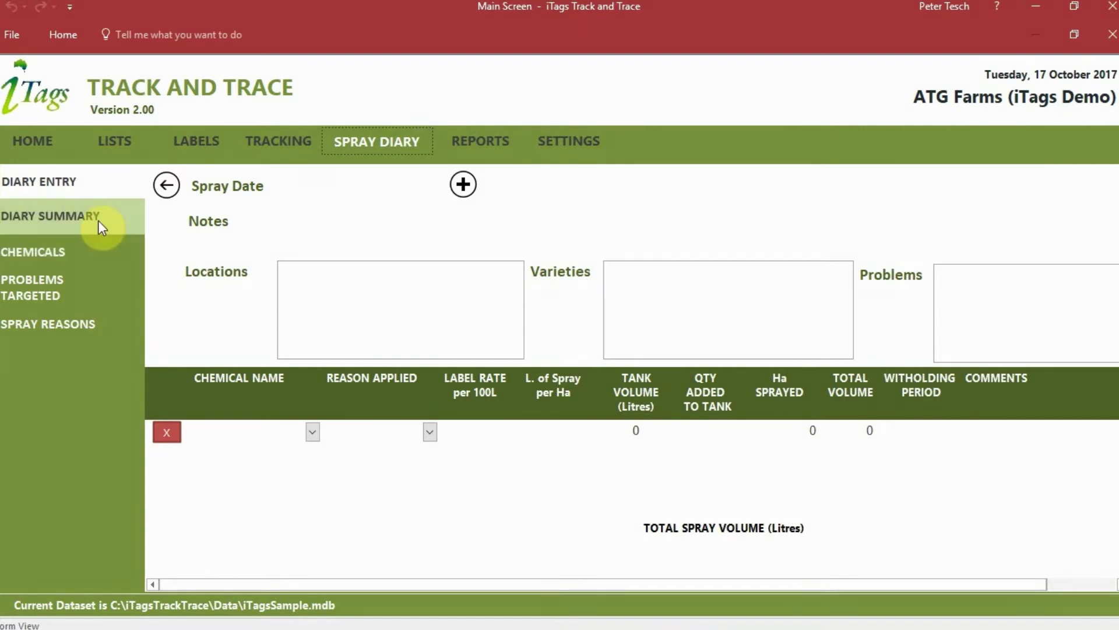
left_click(81, 252)
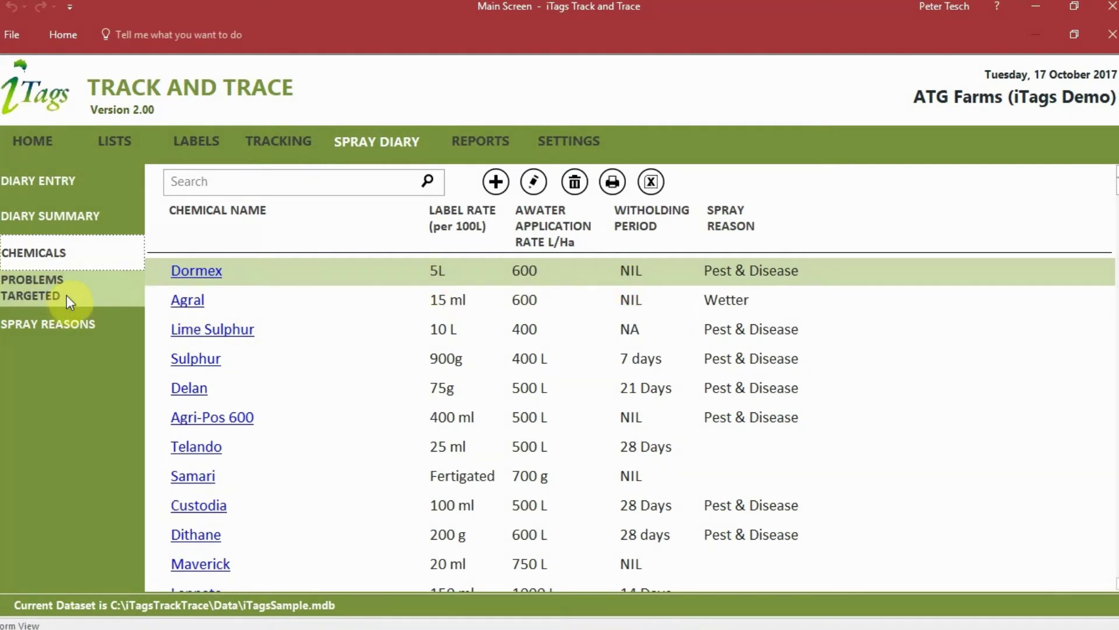
left_click(81, 289)
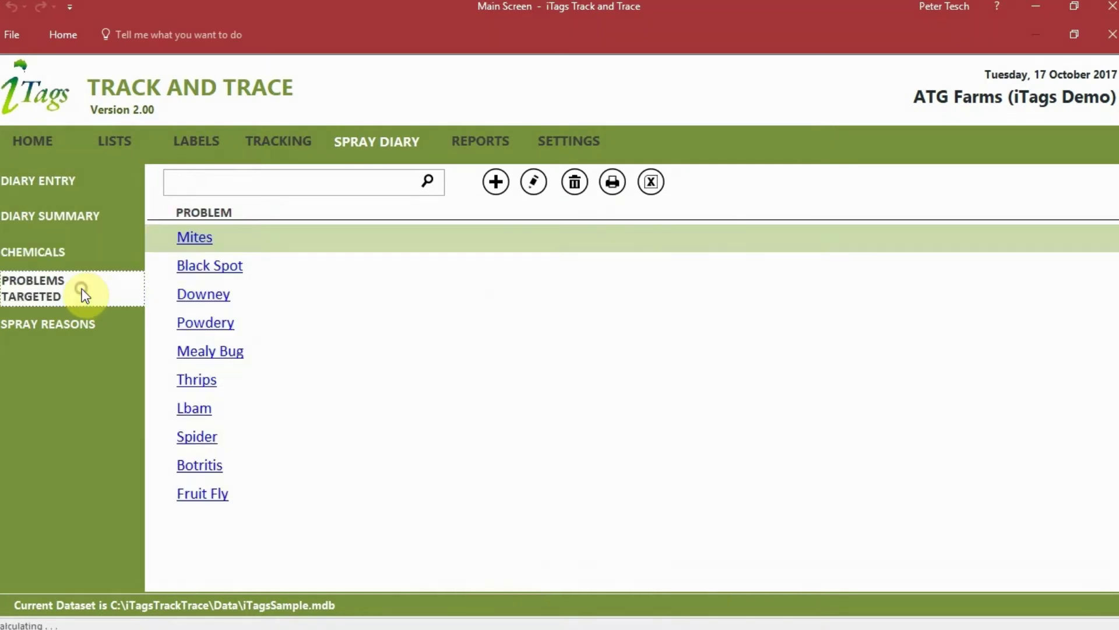
left_click(81, 328)
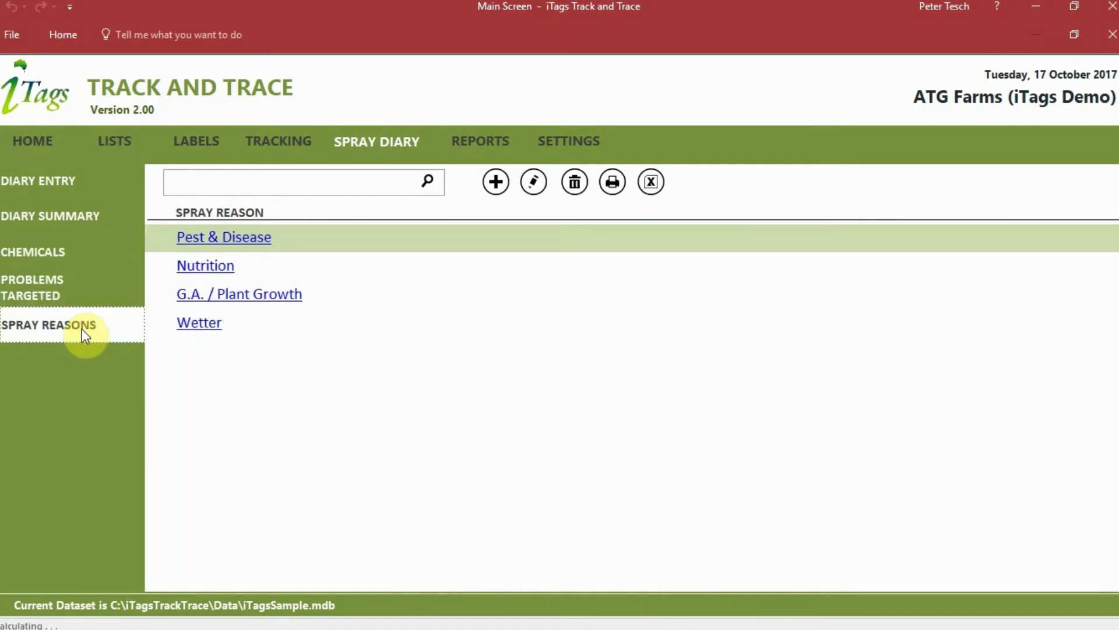
- Start a new spray diary record with the note "test" and locations Dad's Block A, Dad's Block B, North Block A and North Block B
left_click(75, 188)
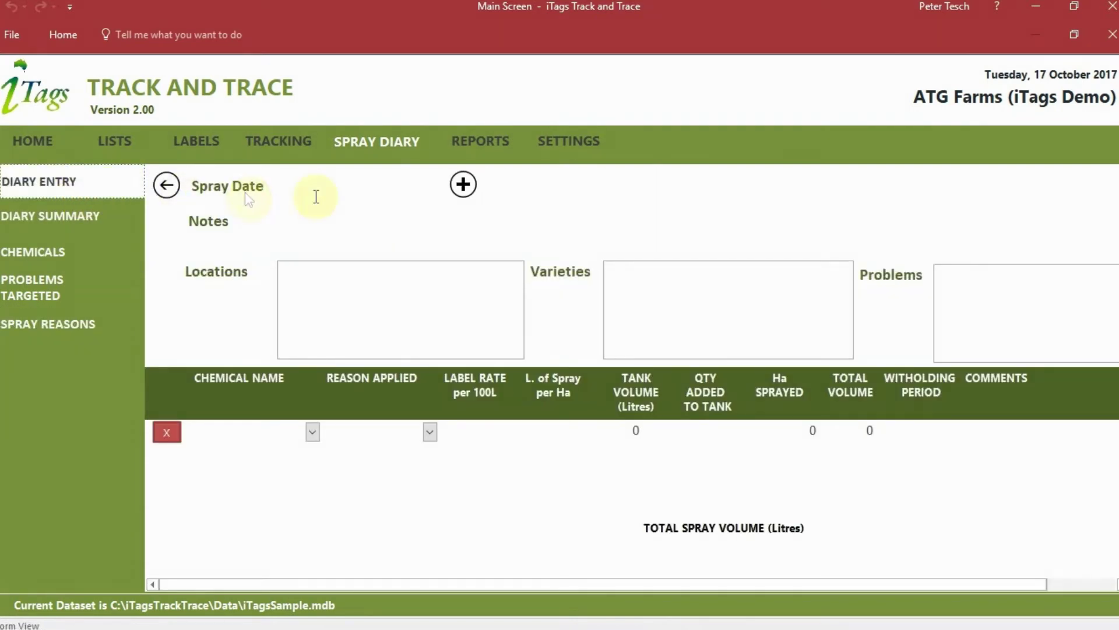
left_click(463, 186)
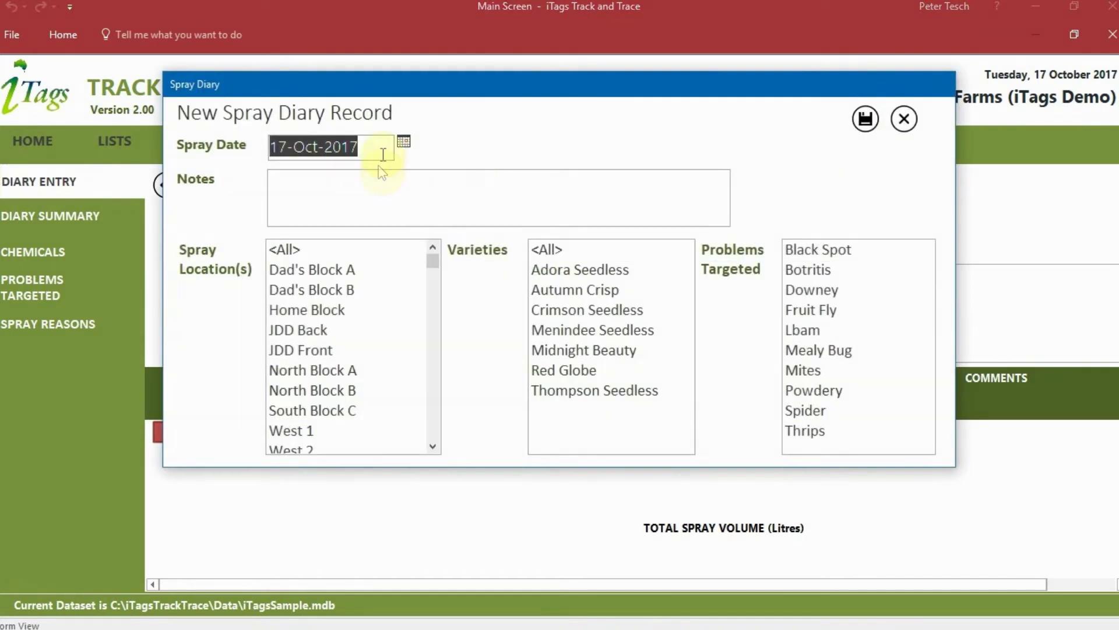
left_click(343, 185)
type("test")
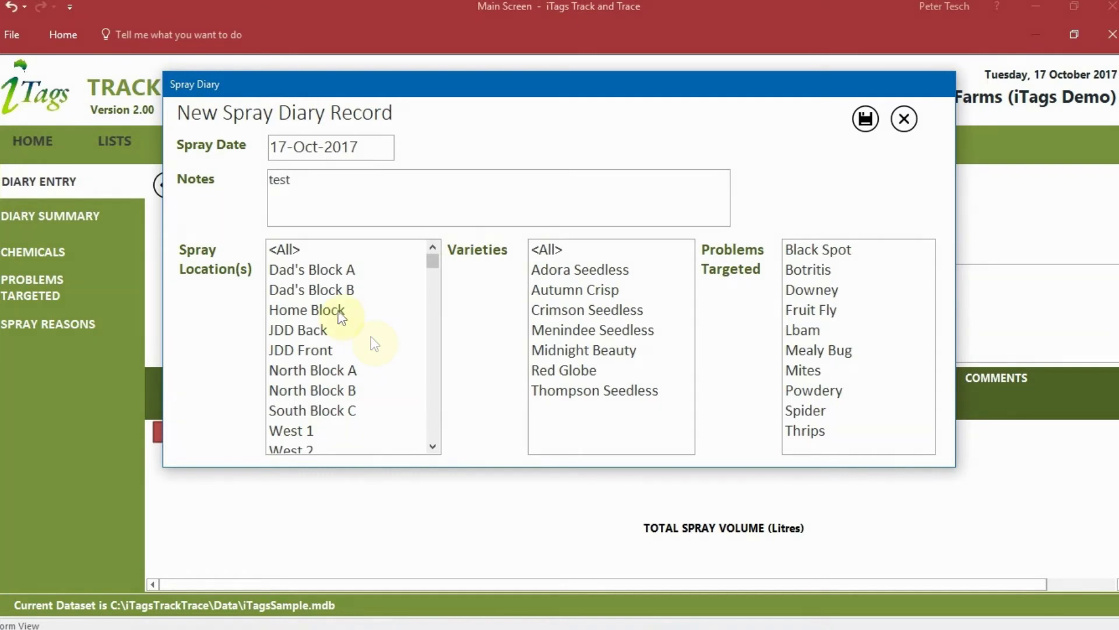
left_click(325, 274)
left_click(324, 290)
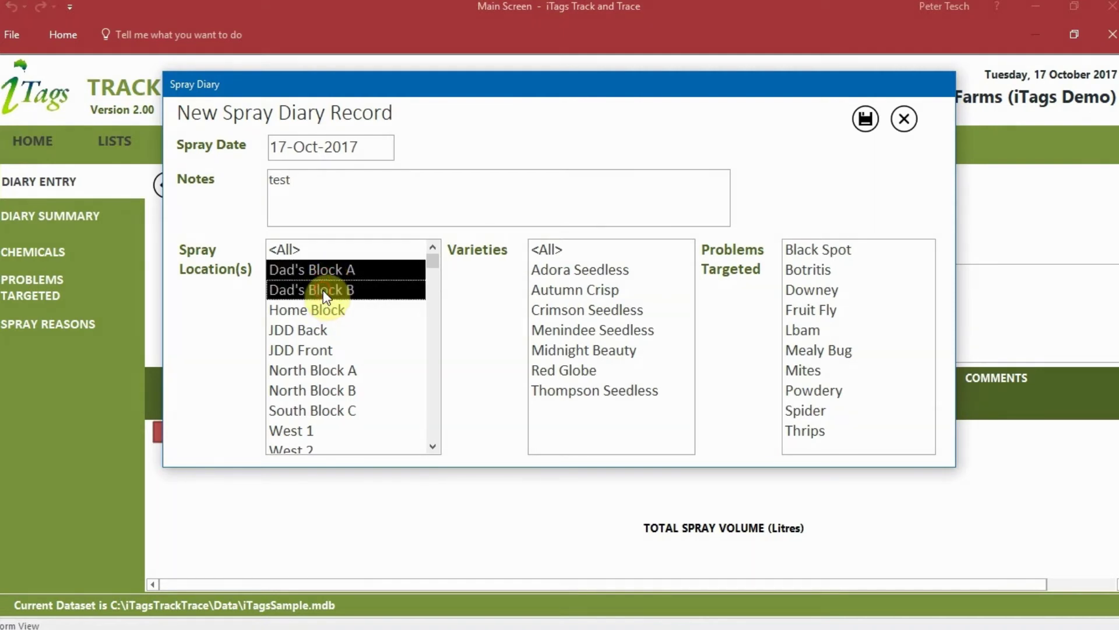
left_click(324, 372)
left_click(330, 390)
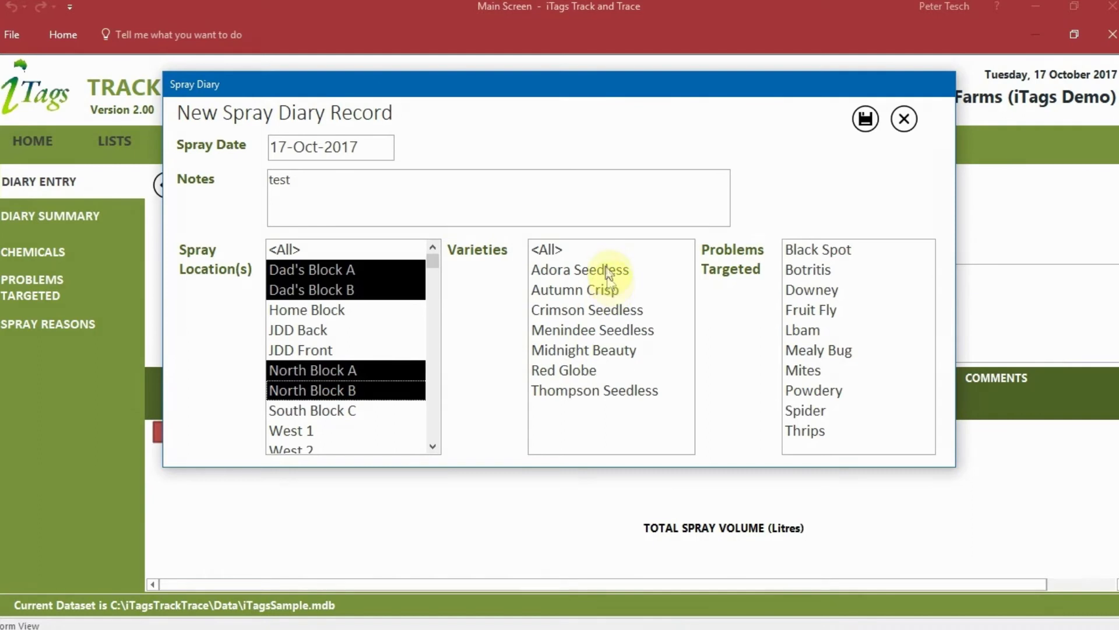
- Select varieties Adora Seedless, Crimson Seedless and Menindee Seedless and problems Black Spot, Downey and Mites, and save the new spray record
left_click(628, 270)
left_click(617, 309)
left_click(625, 331)
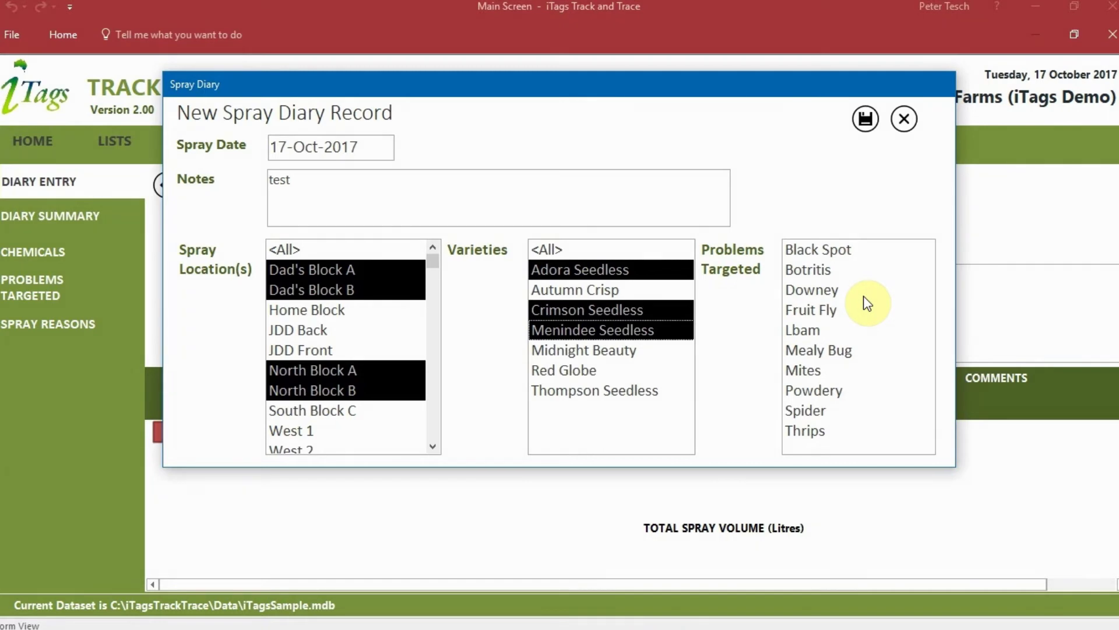
left_click(837, 257)
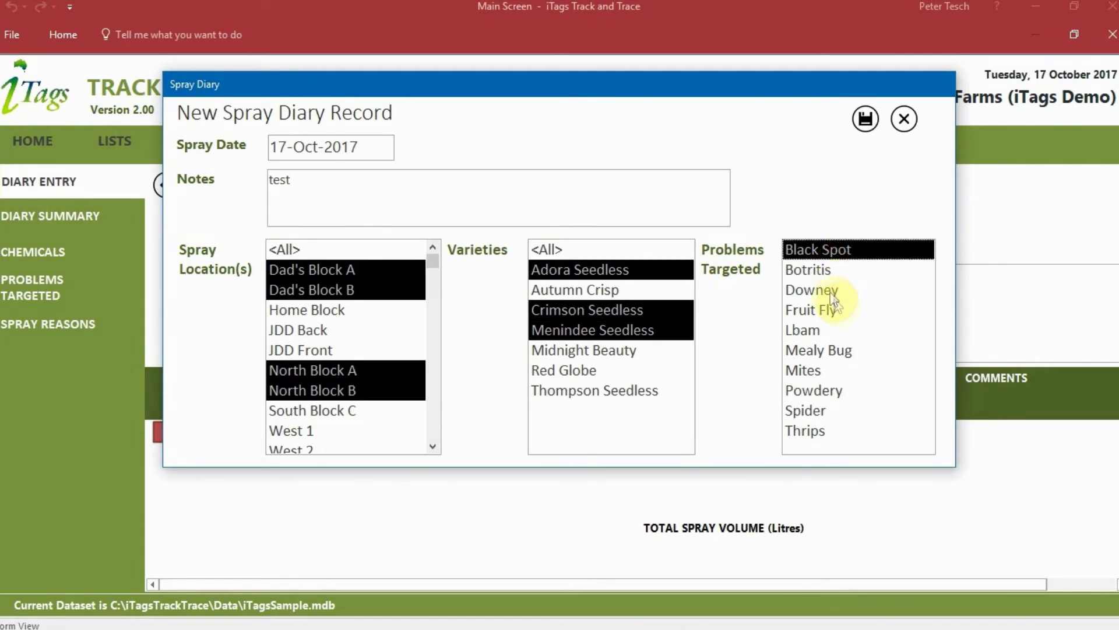
left_click(830, 292)
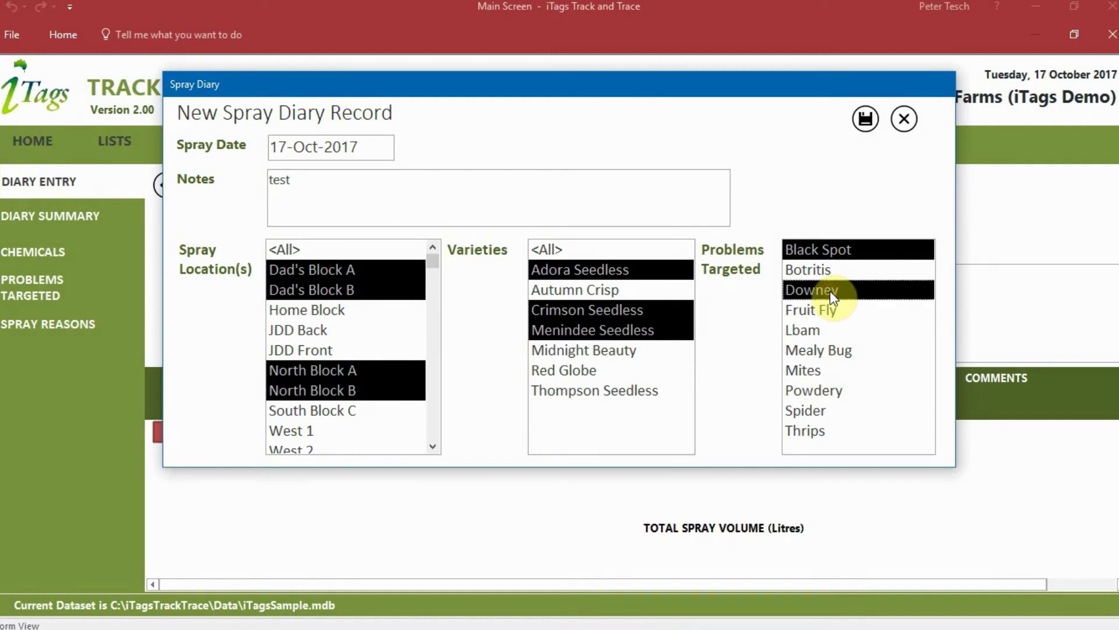
left_click(827, 373)
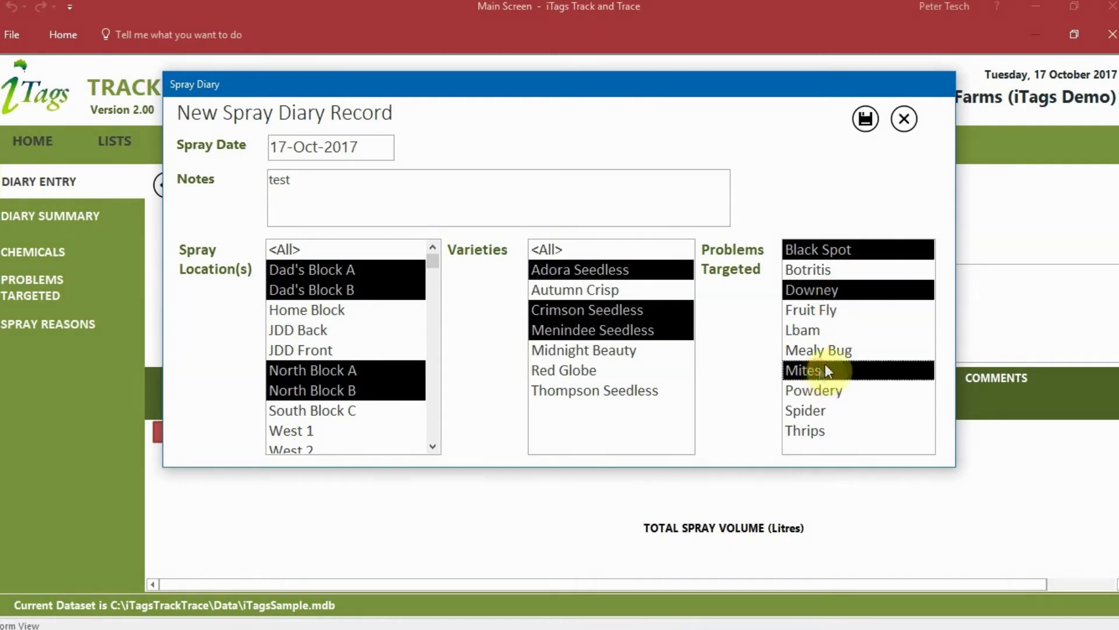
left_click(866, 119)
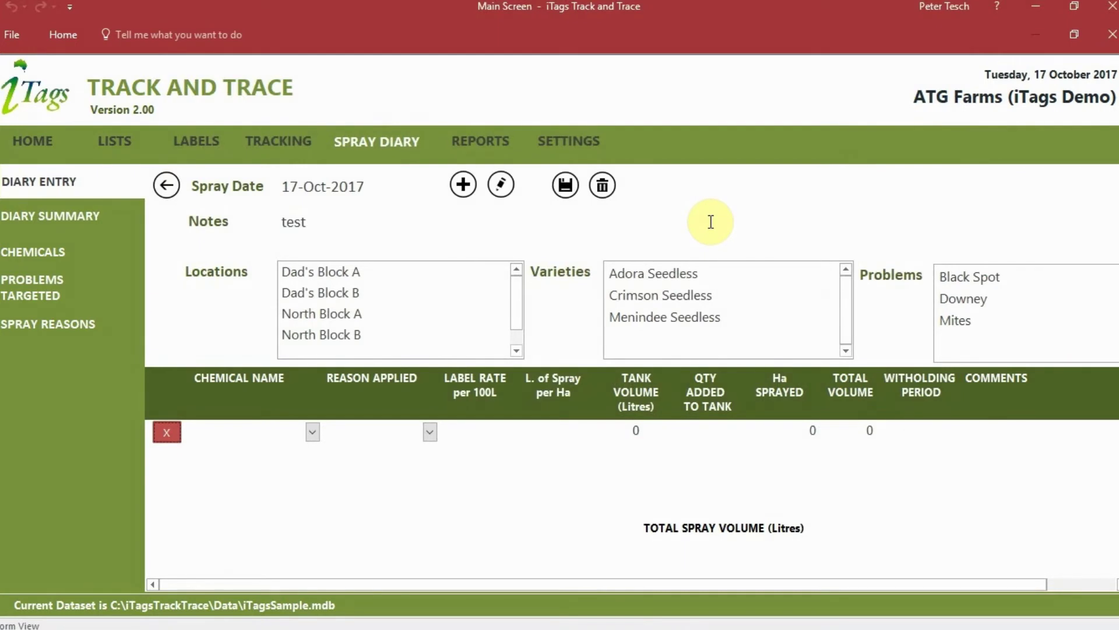
- Add the chemical Delan to the spray record with a tank volume of 3300 litres
left_click(311, 436)
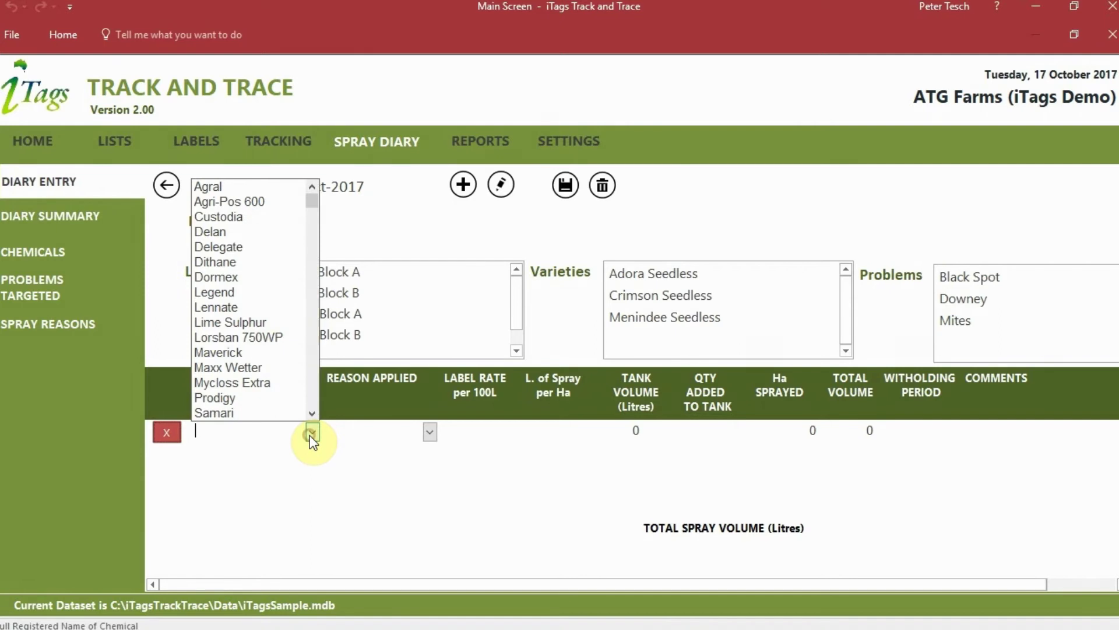
left_click(267, 234)
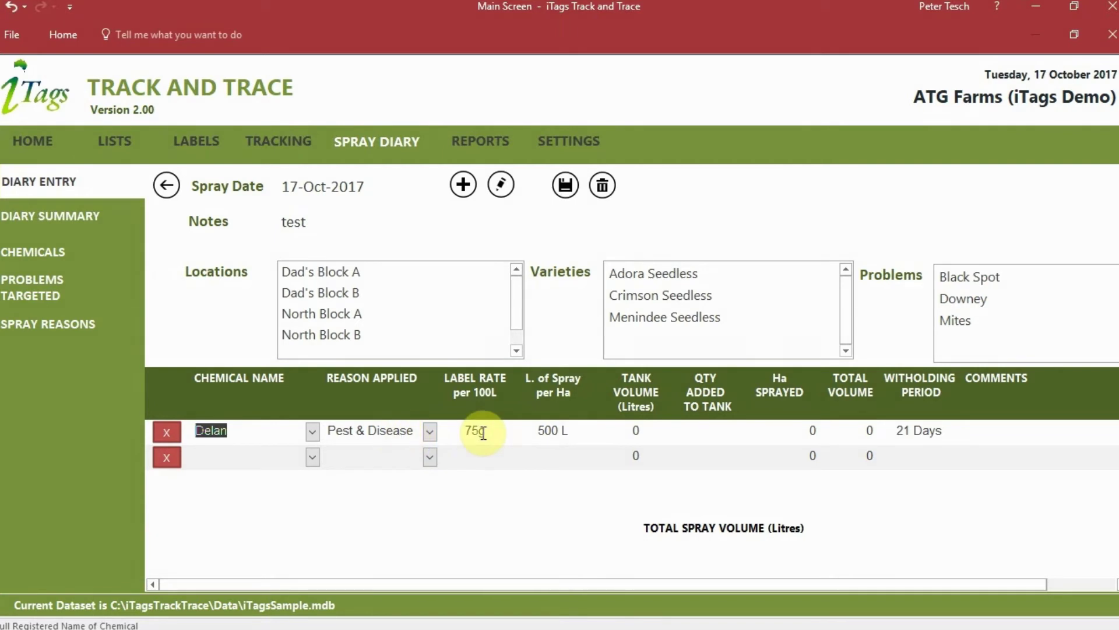
left_click(641, 433)
type("3300")
key("Tab")
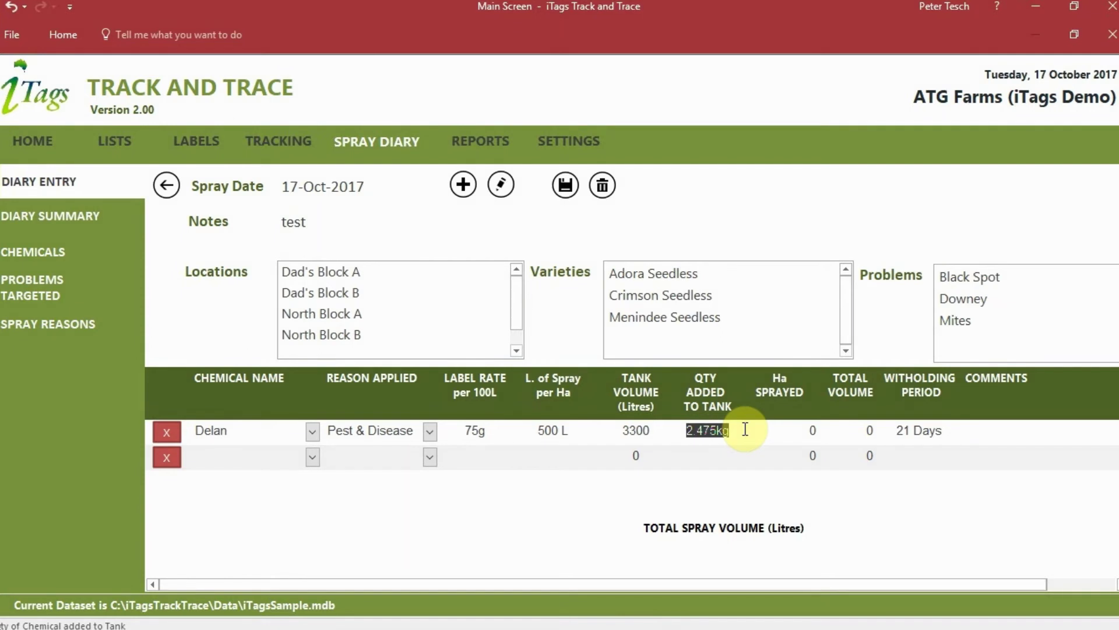
- Enter 7 as the hectares sprayed for Delan, change it to 6, and leave its comments empty
left_click(812, 430)
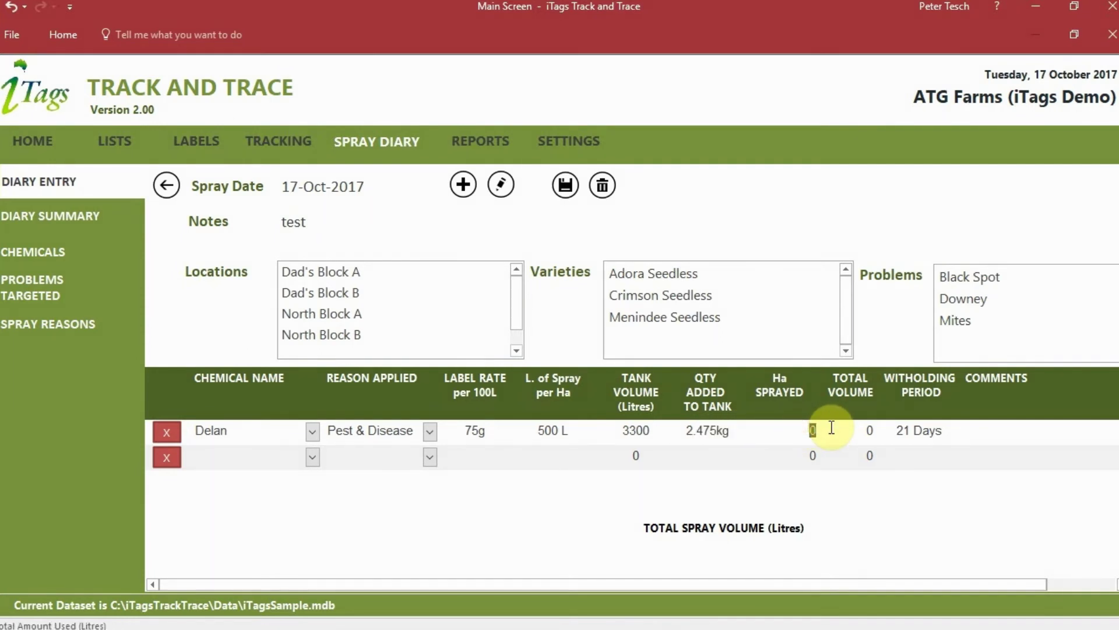
key("Tab")
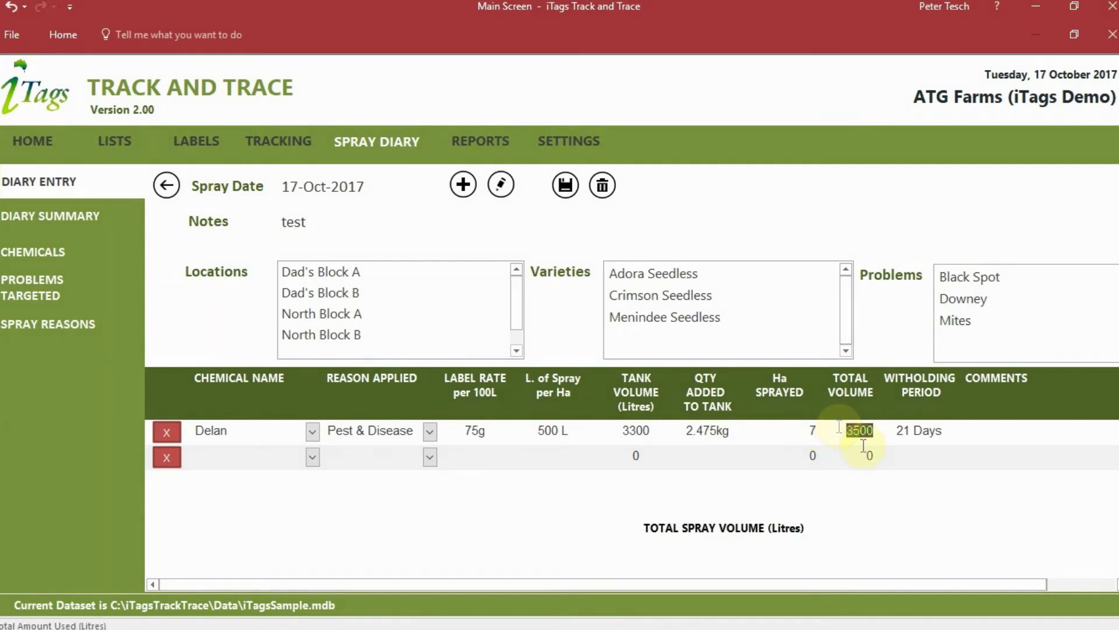
left_click(814, 430)
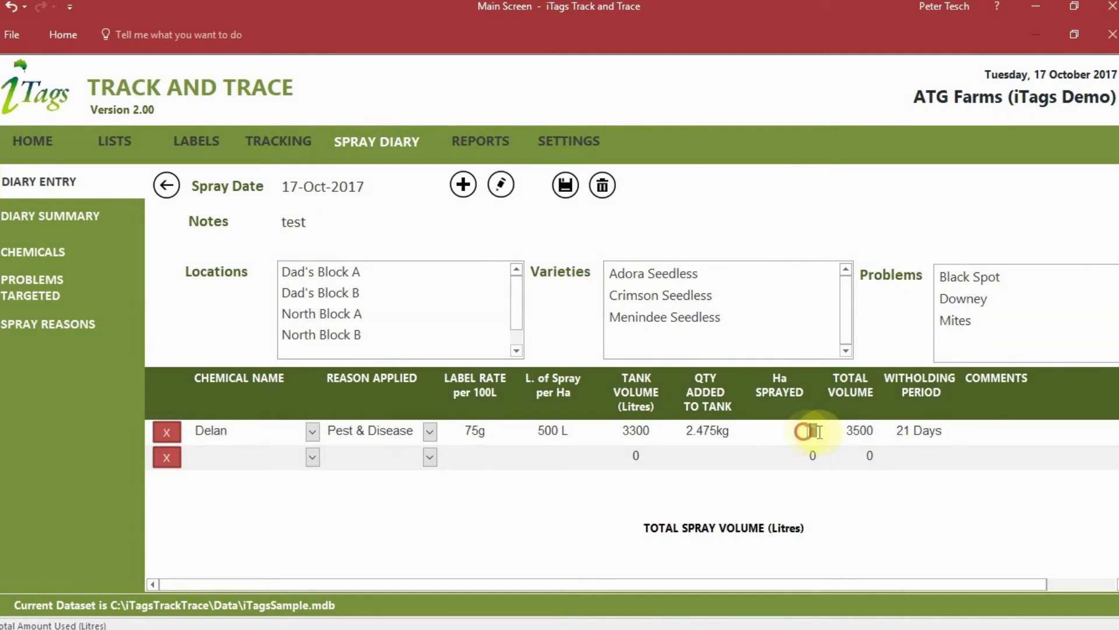
type("6")
key("Tab")
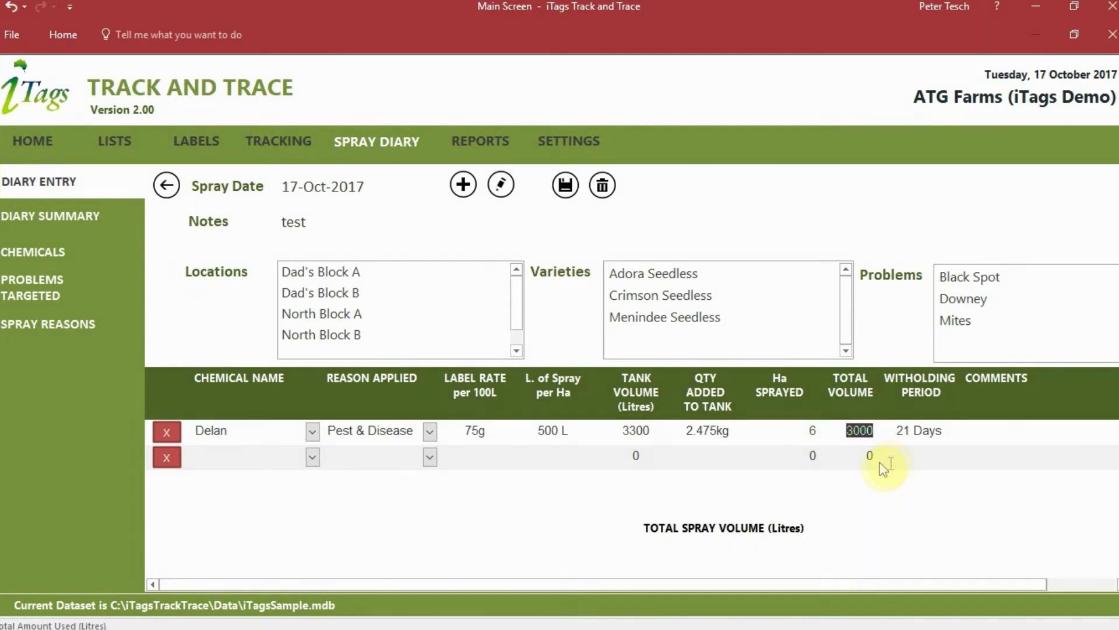
left_click(1019, 436)
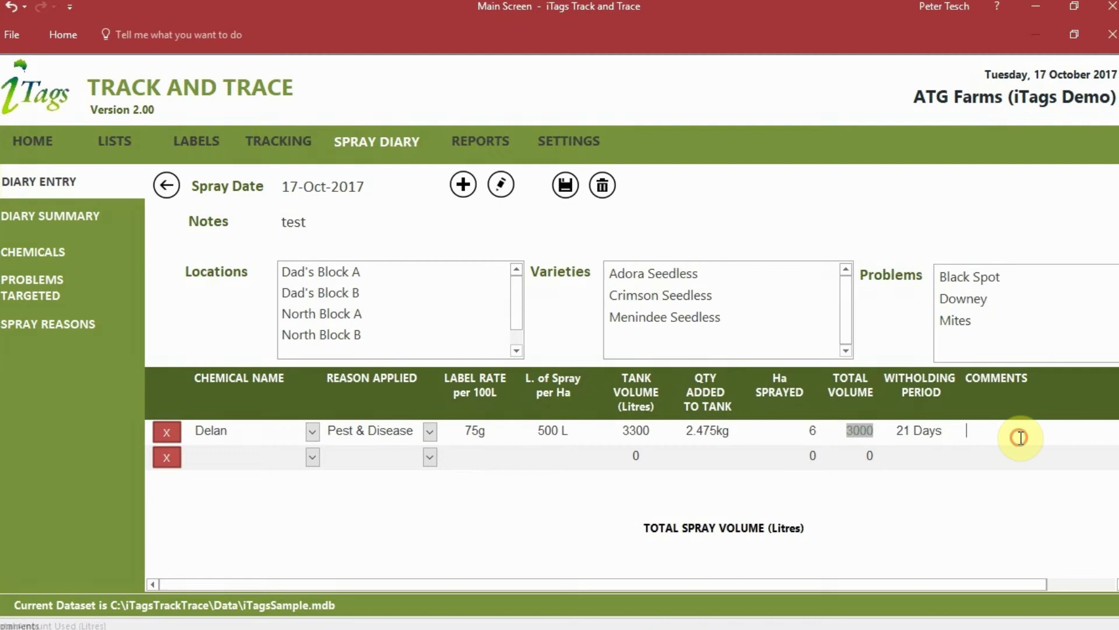
- Add Lime Sulphur as the second chemical with a tank volume of 3300 litres
left_click(313, 458)
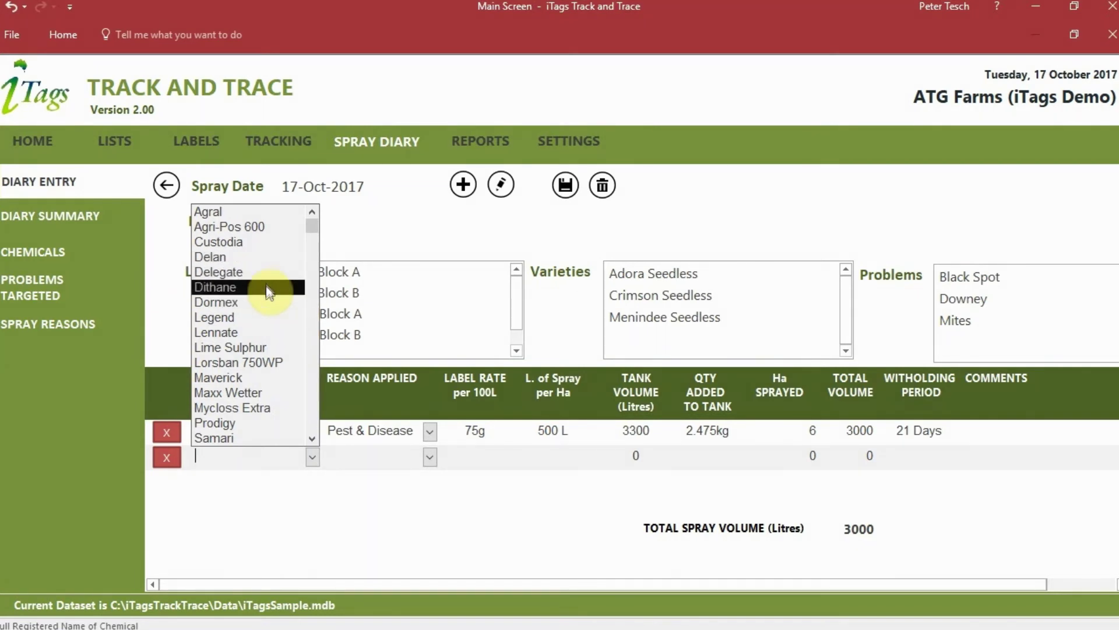
left_click(263, 347)
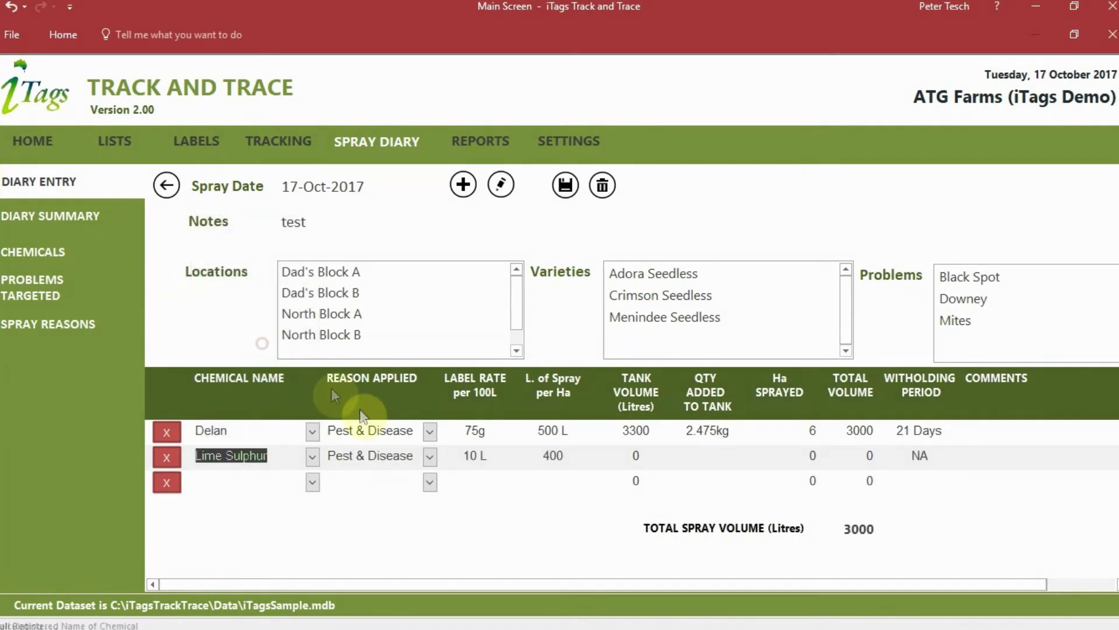
left_click(626, 456)
type("3")
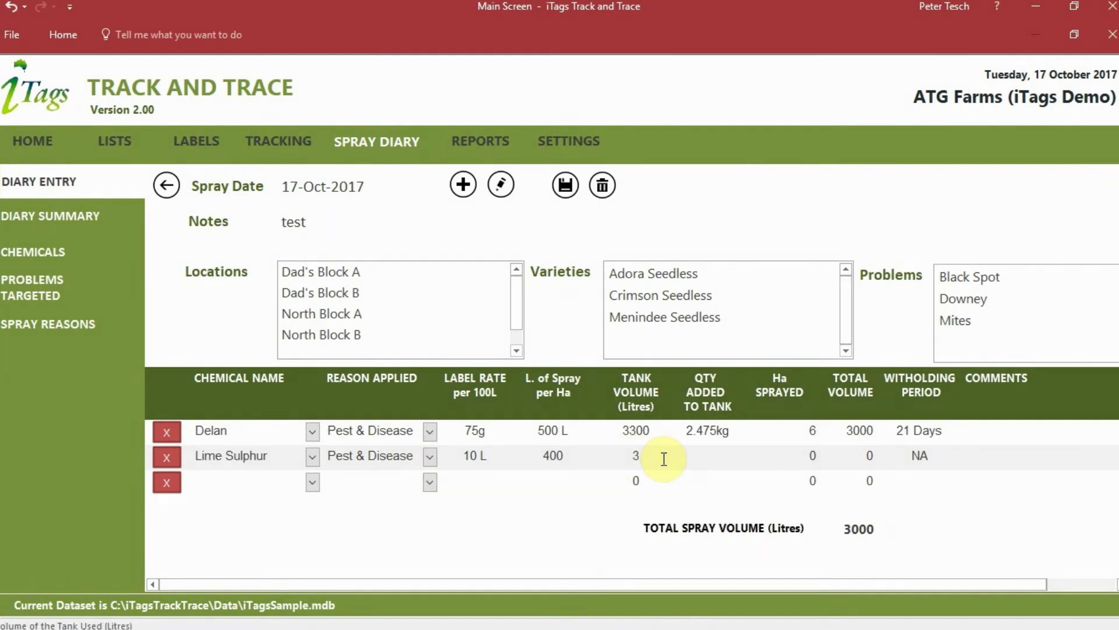
type("300")
key("Tab")
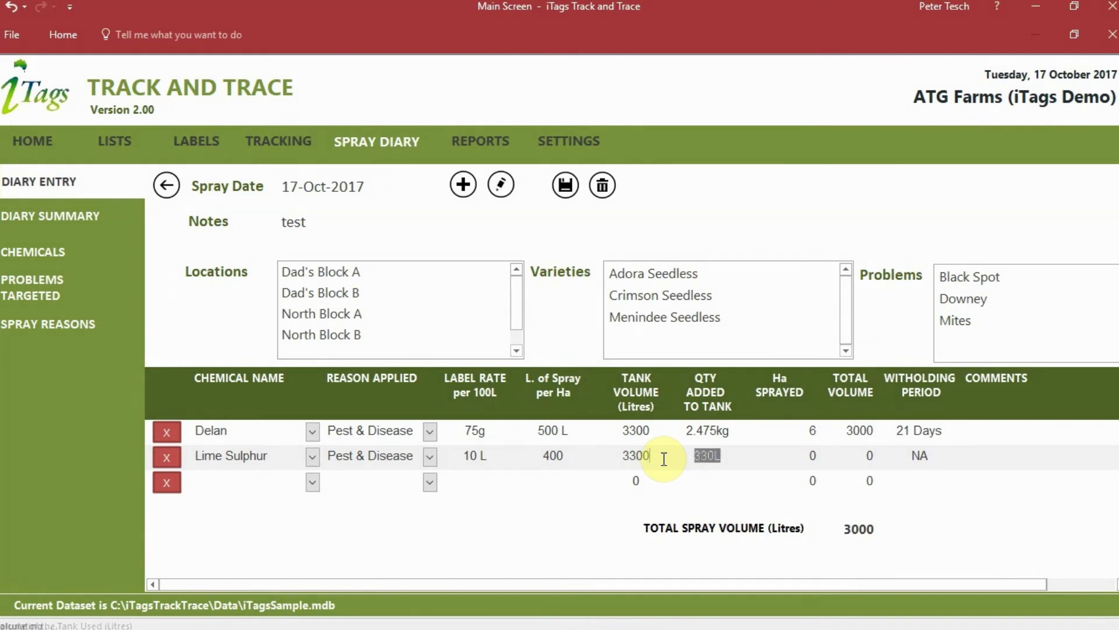
- Set the hectares sprayed for Lime Sulphur to 5 and save the spray diary entry
key("Tab")
type("5")
key("Tab")
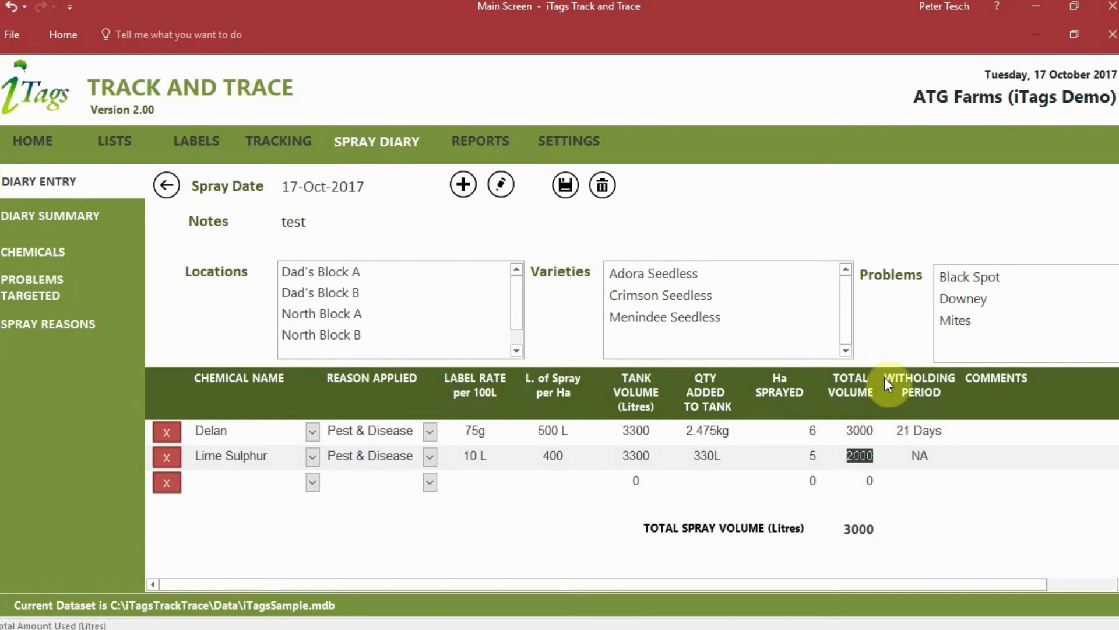
left_click(565, 185)
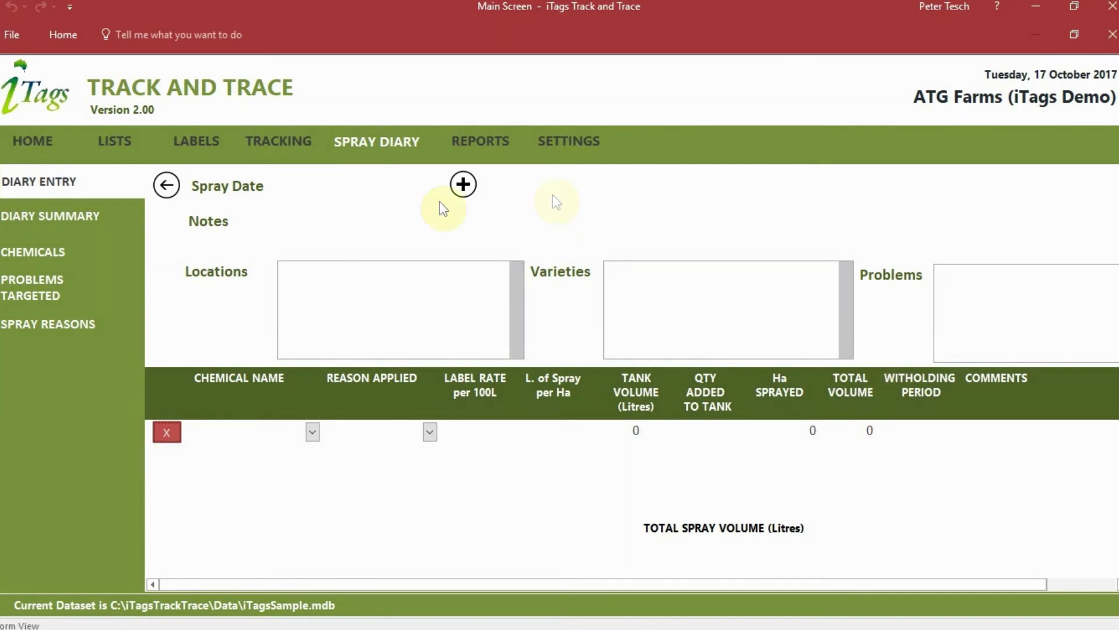
- Review the diary summary, view the full 17-Oct-2017 entry from its Lime Sulphur record, and go back
left_click(96, 211)
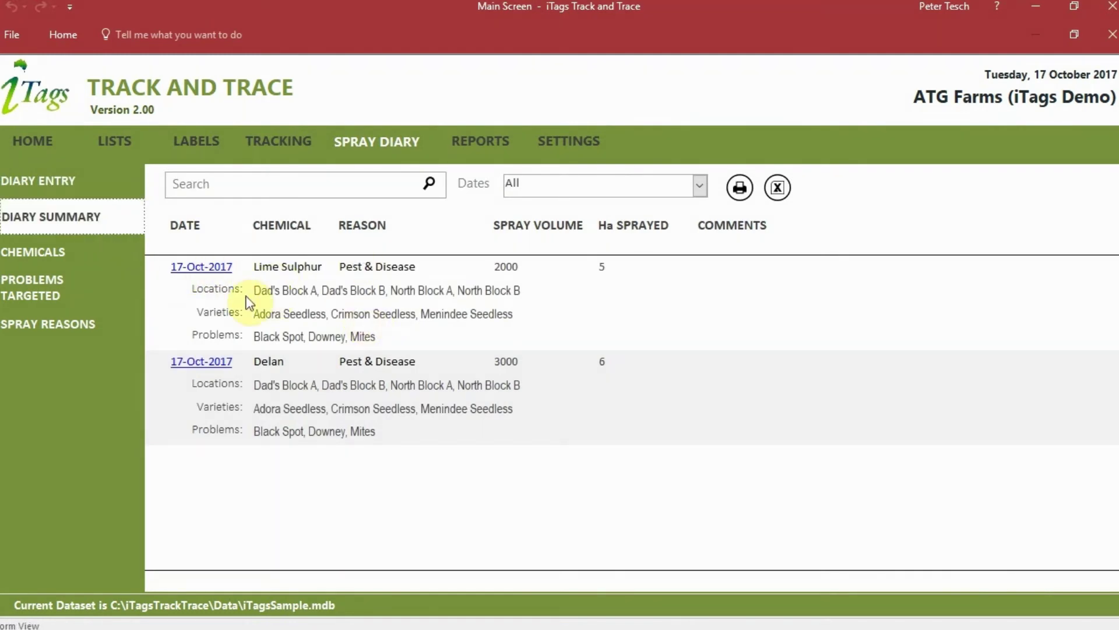
left_click(222, 269)
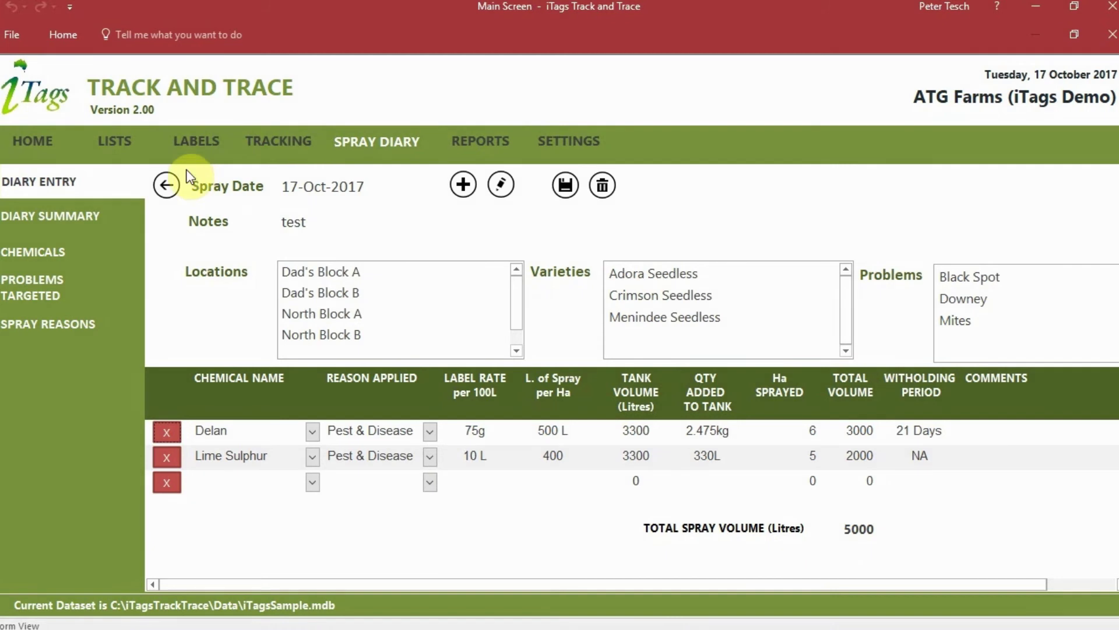
left_click(166, 186)
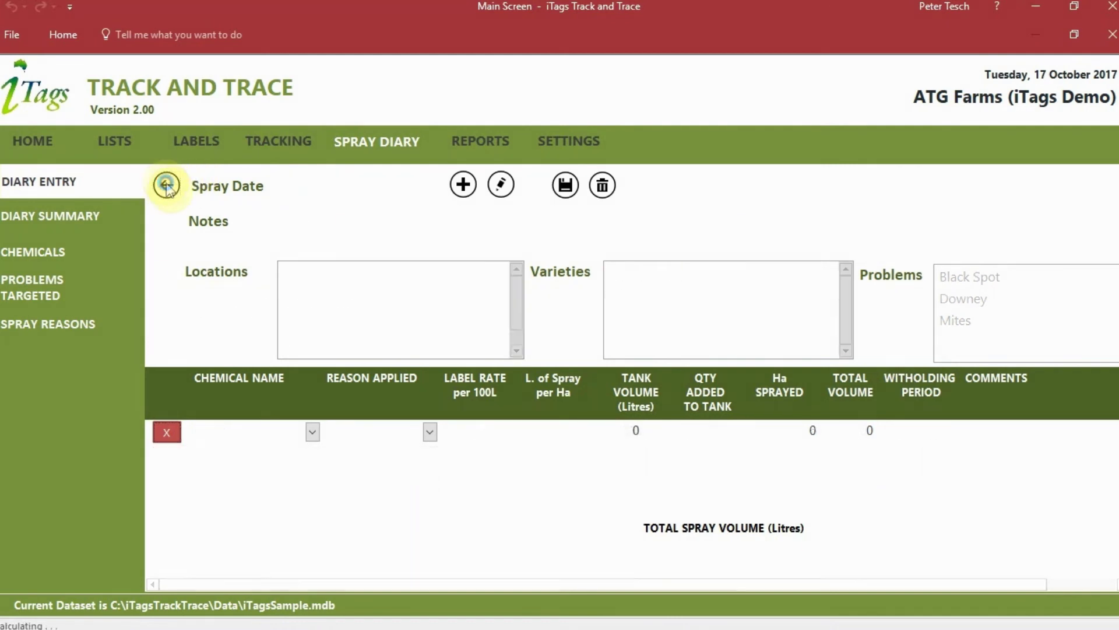
- In the reports area, choose the Spray Diary report group and select the Spray Diary - Date report
left_click(495, 148)
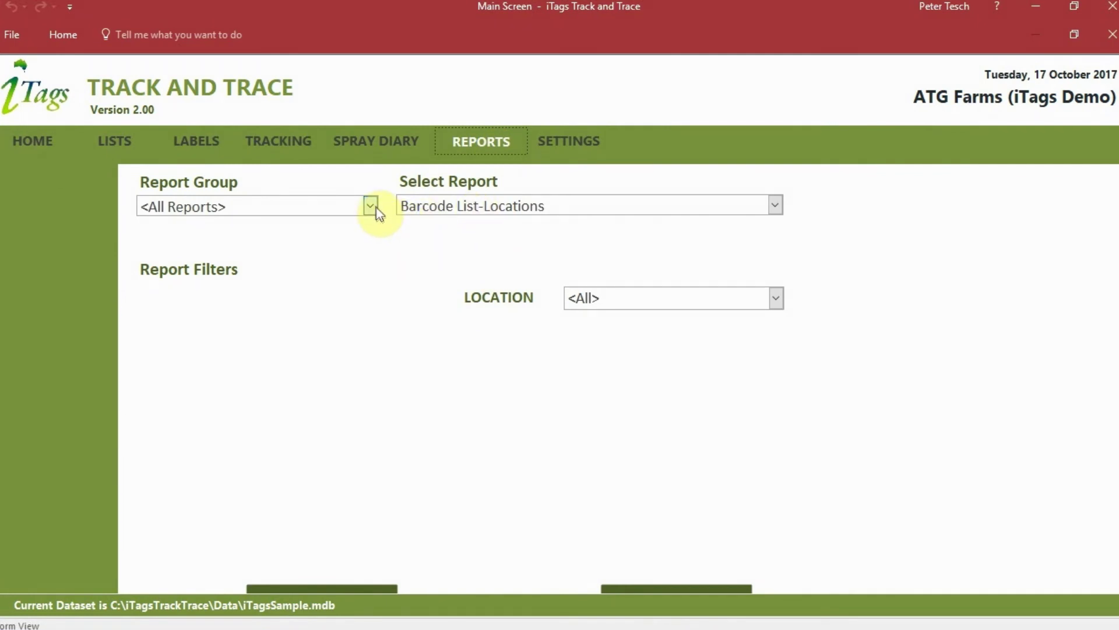
left_click(377, 208)
left_click(312, 308)
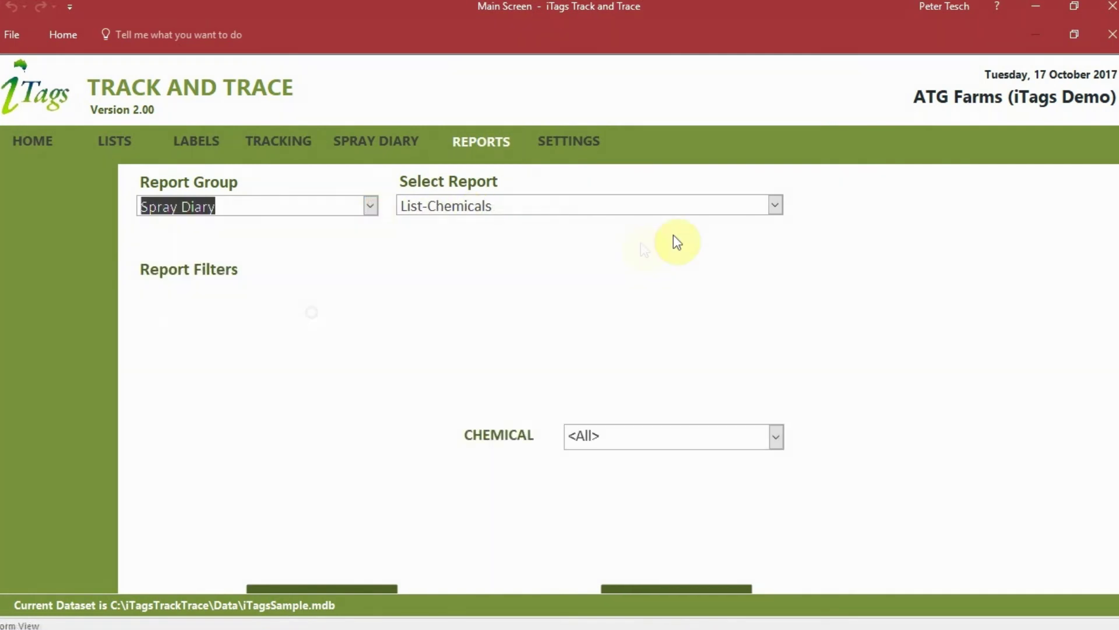
left_click(776, 206)
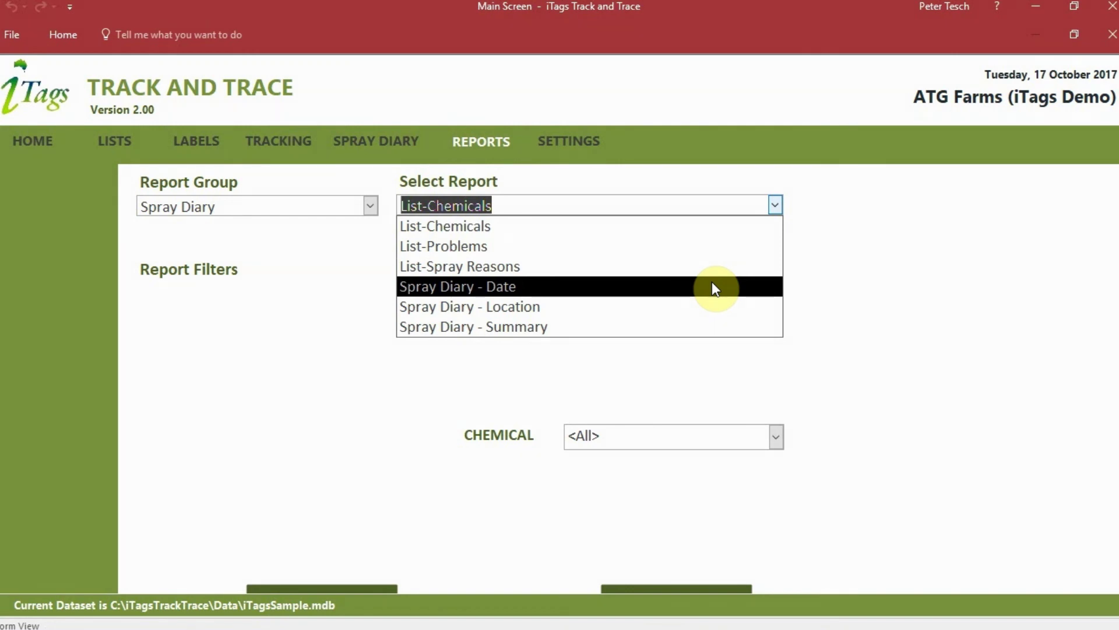
left_click(712, 286)
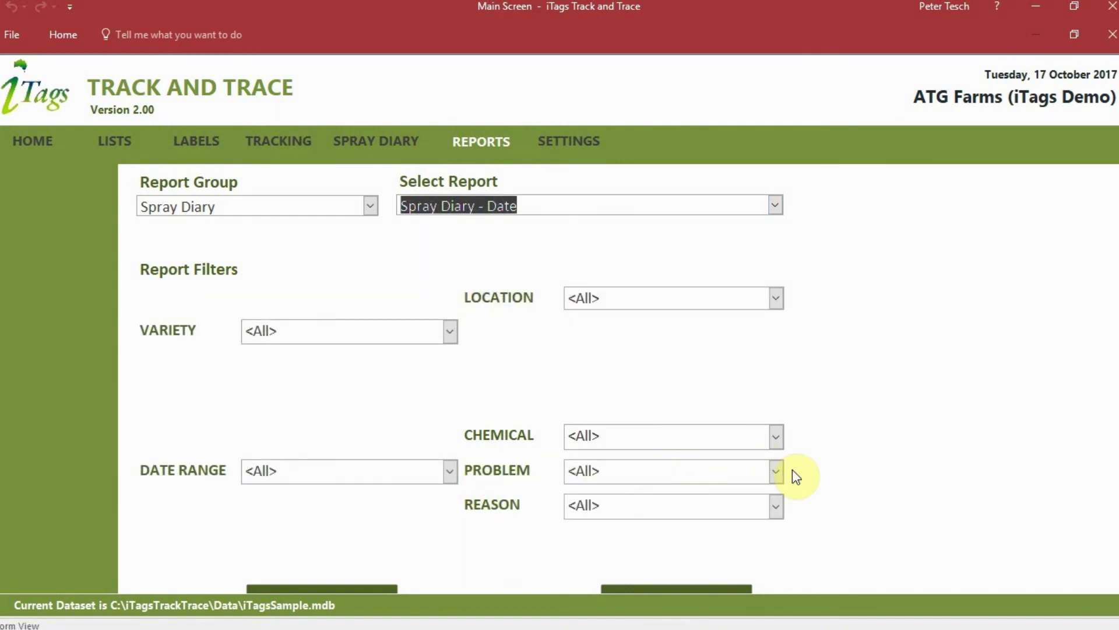
- Preview the selected spray diary report with all filters left at <All>, examine its records up close, and close the preview
left_click(641, 584)
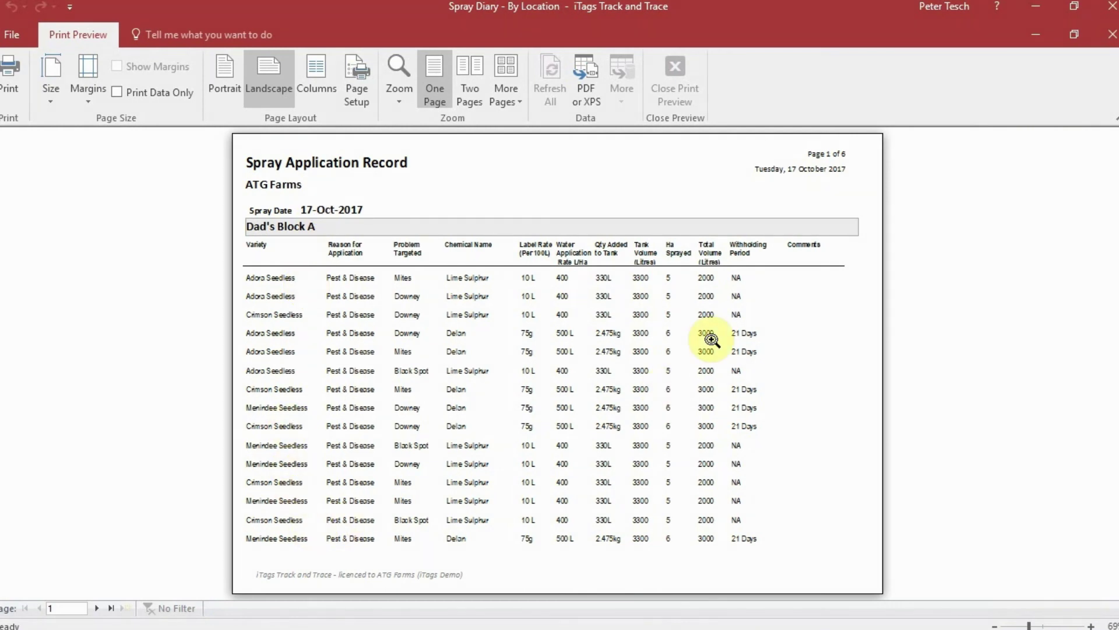
left_click(809, 364)
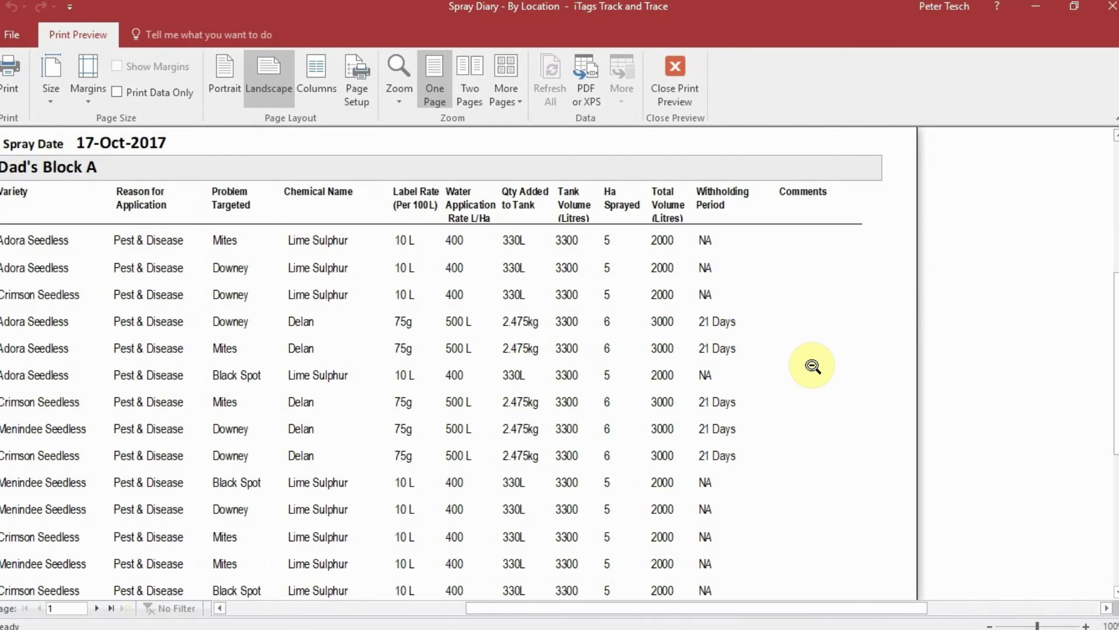
left_click(678, 76)
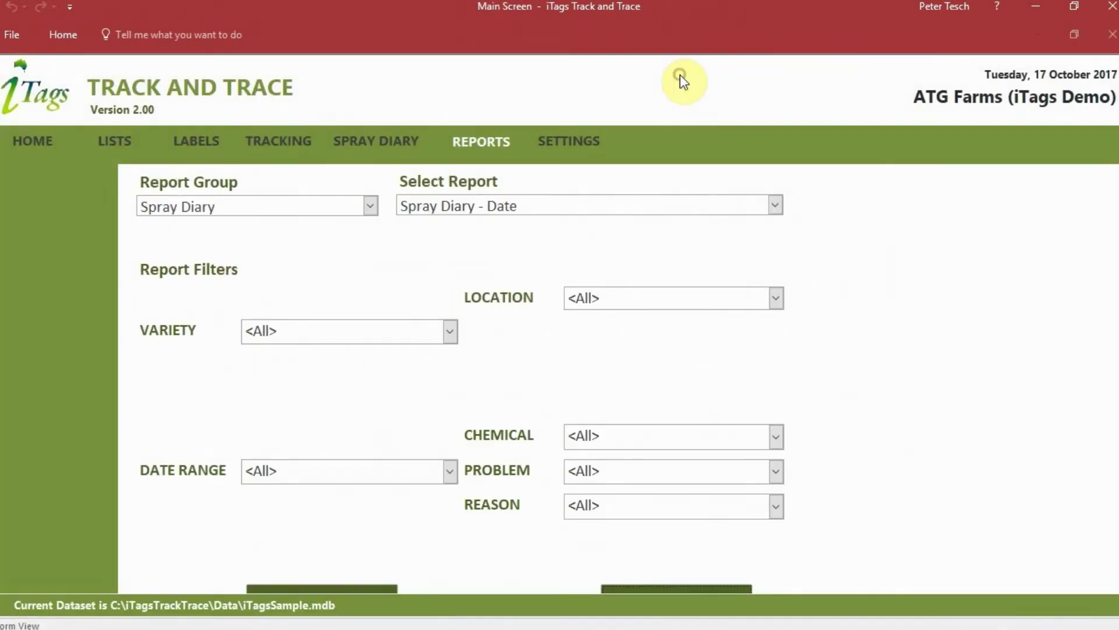